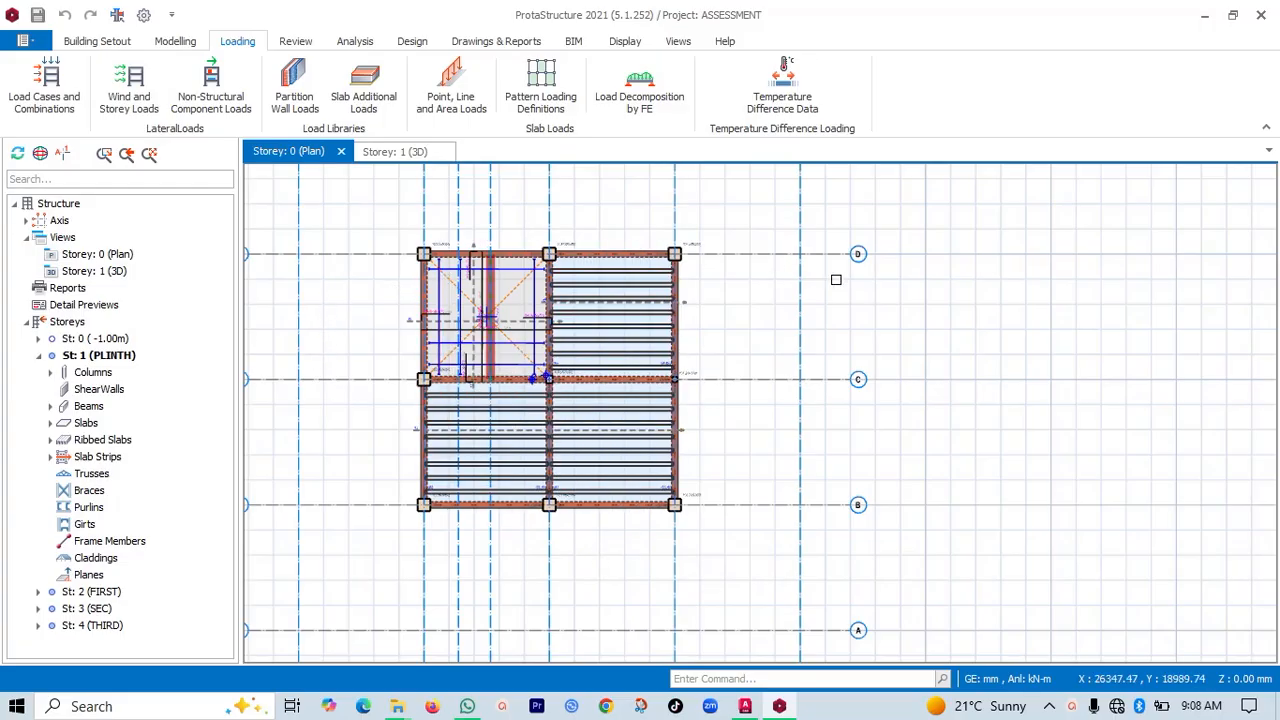
Tile the plan and 3D views side by side and adjust the divider so both models are fully visible
left_click(678, 41)
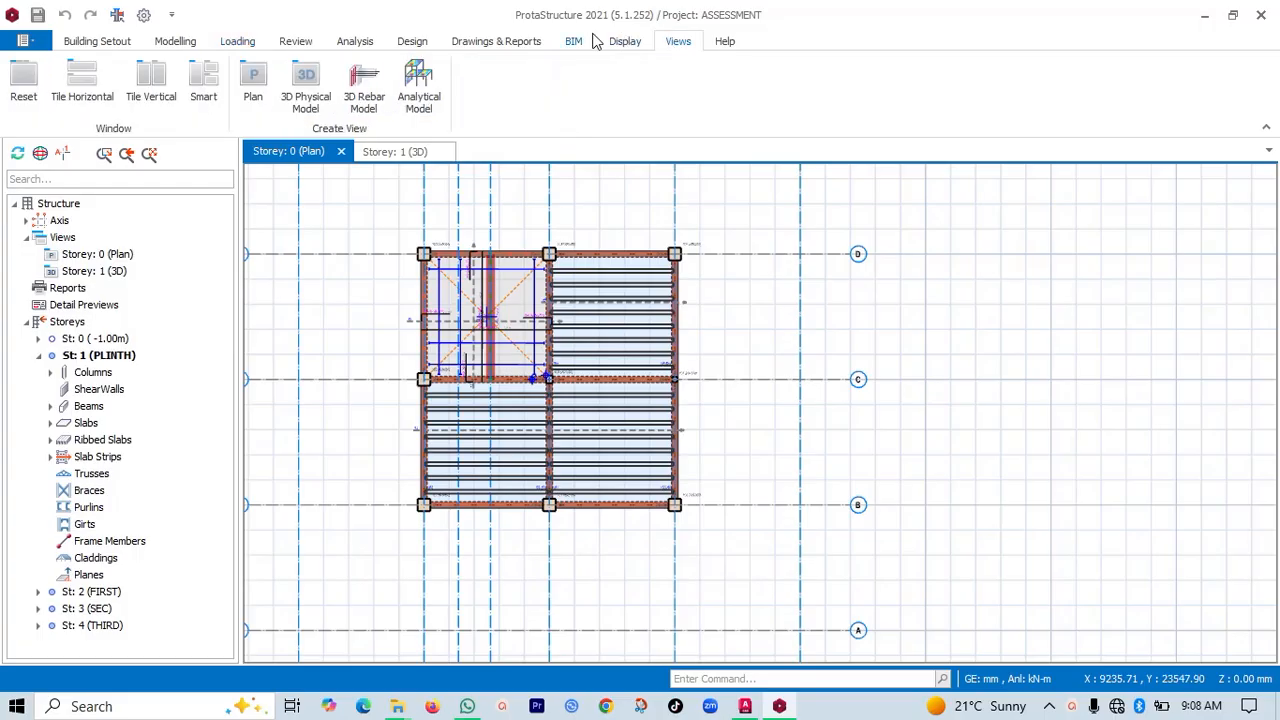
left_click(170, 84)
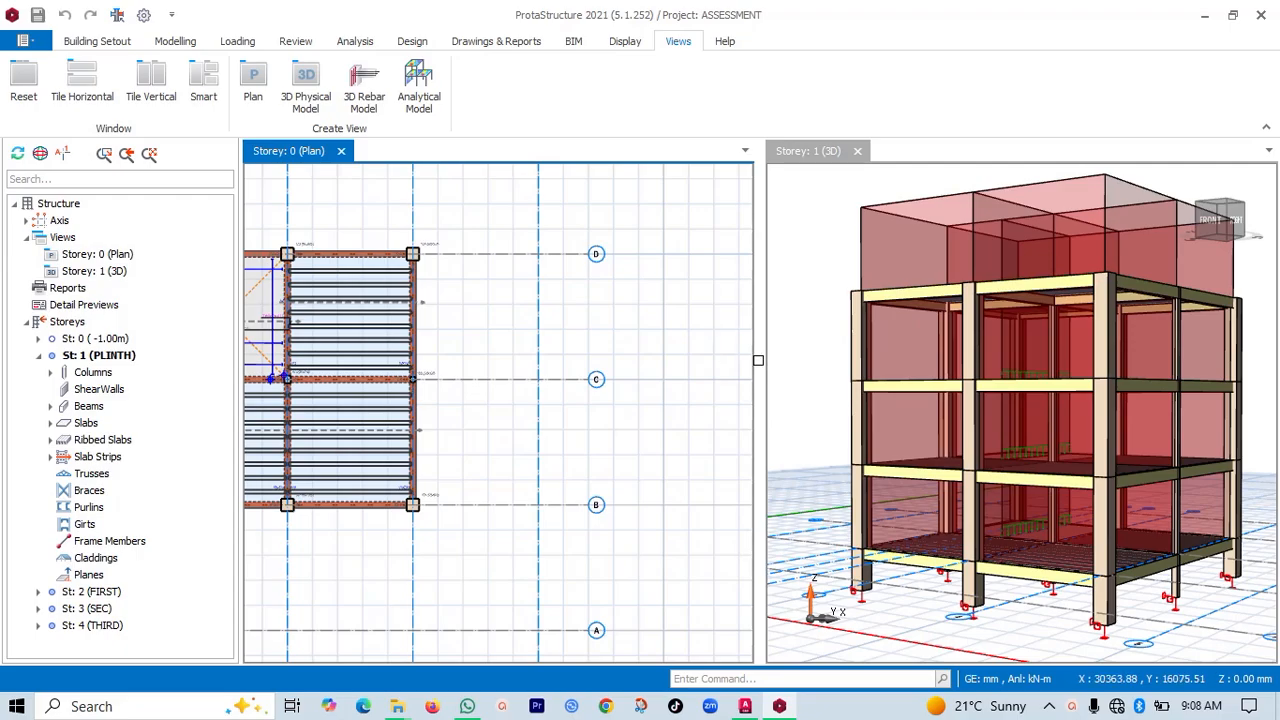
left_click_drag(760, 356, 593, 362)
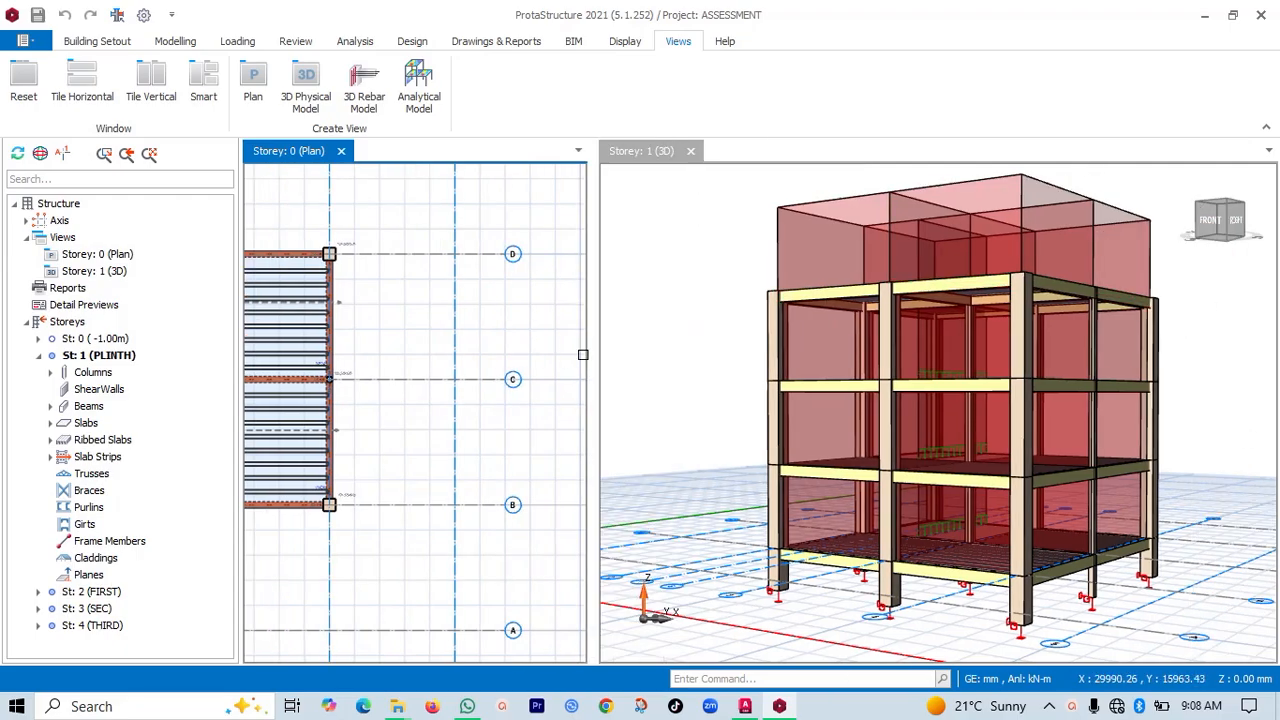
left_click_drag(590, 357, 726, 385)
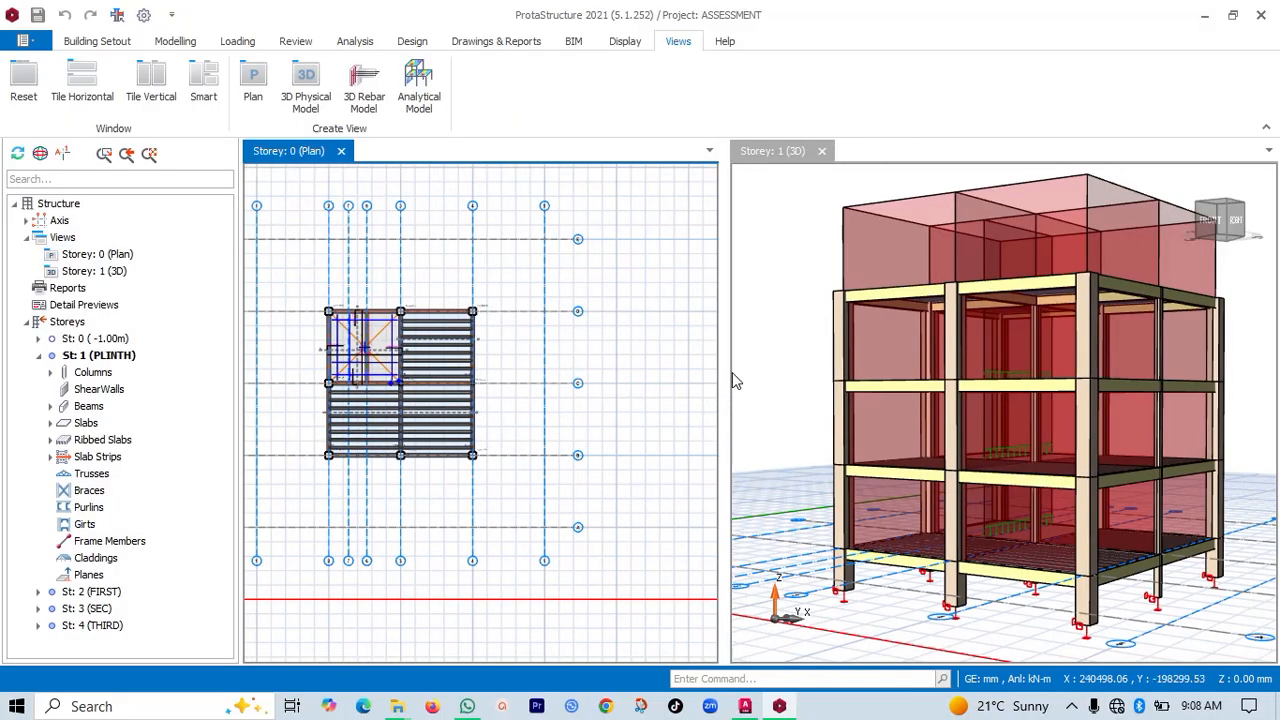
Start Building Analysis and review the project parameters for design codes, foundations, lateral loading and lateral drift
left_click(356, 48)
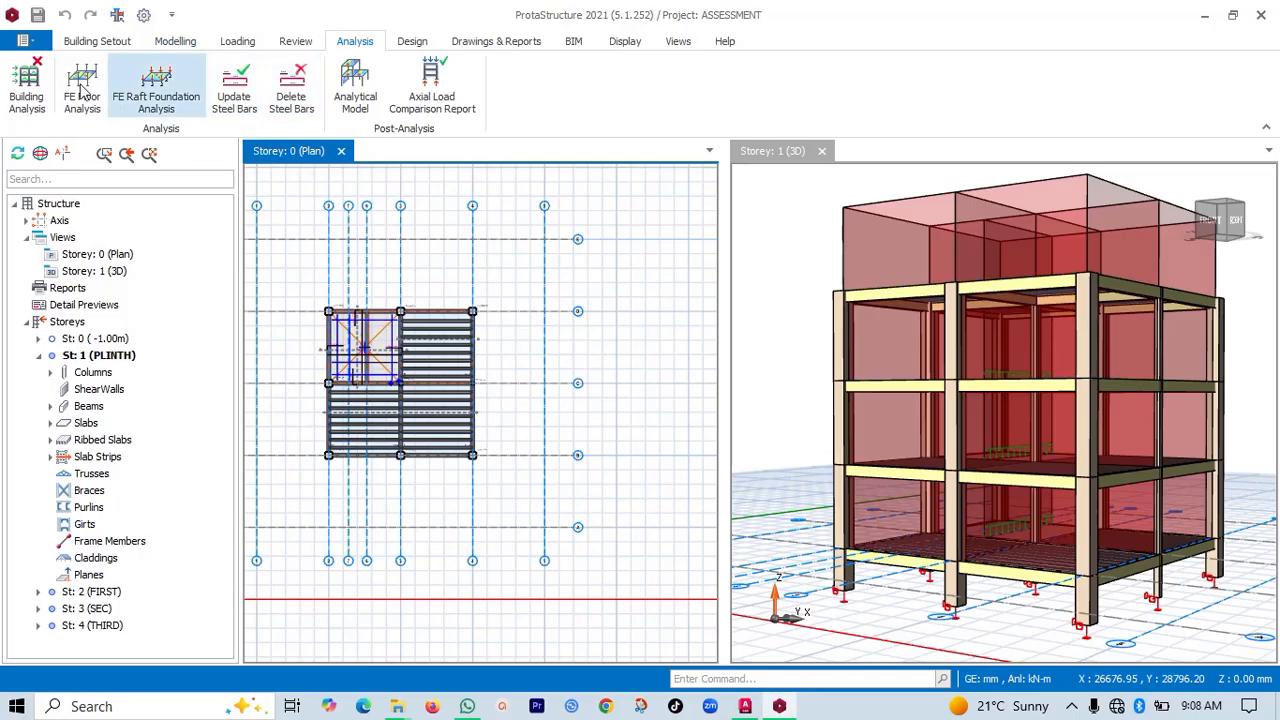
left_click(28, 98)
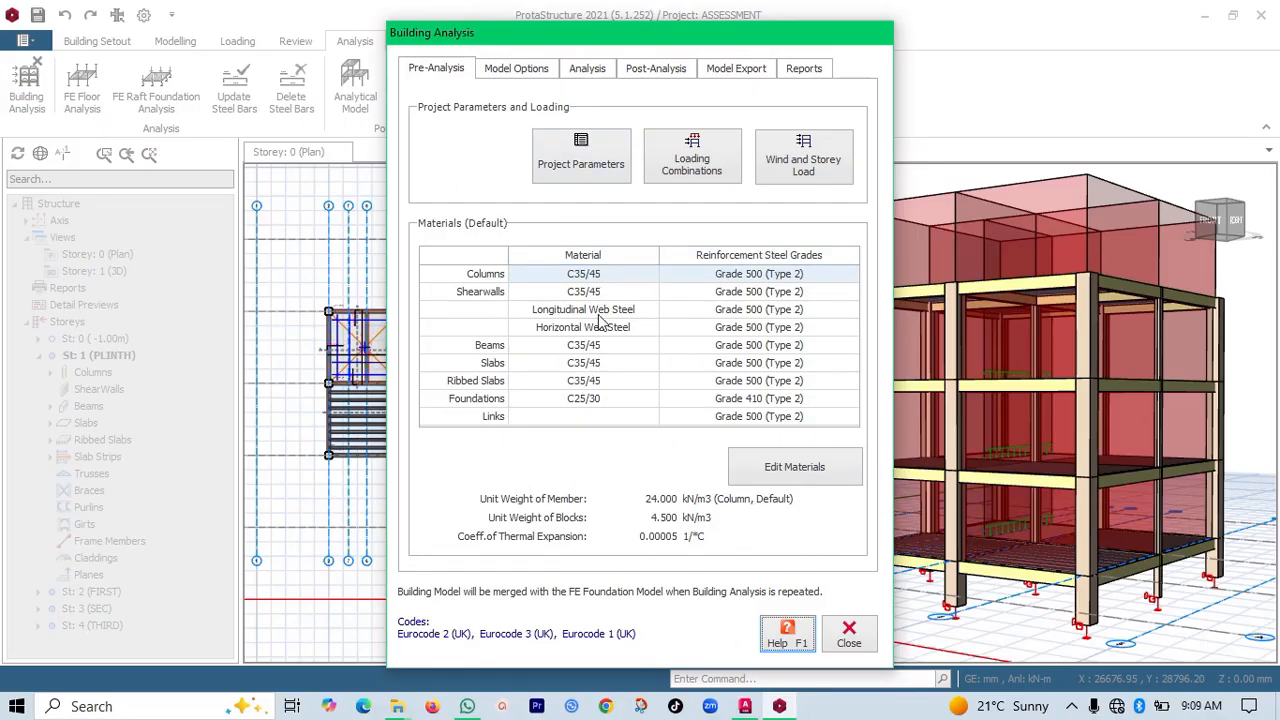
left_click(578, 164)
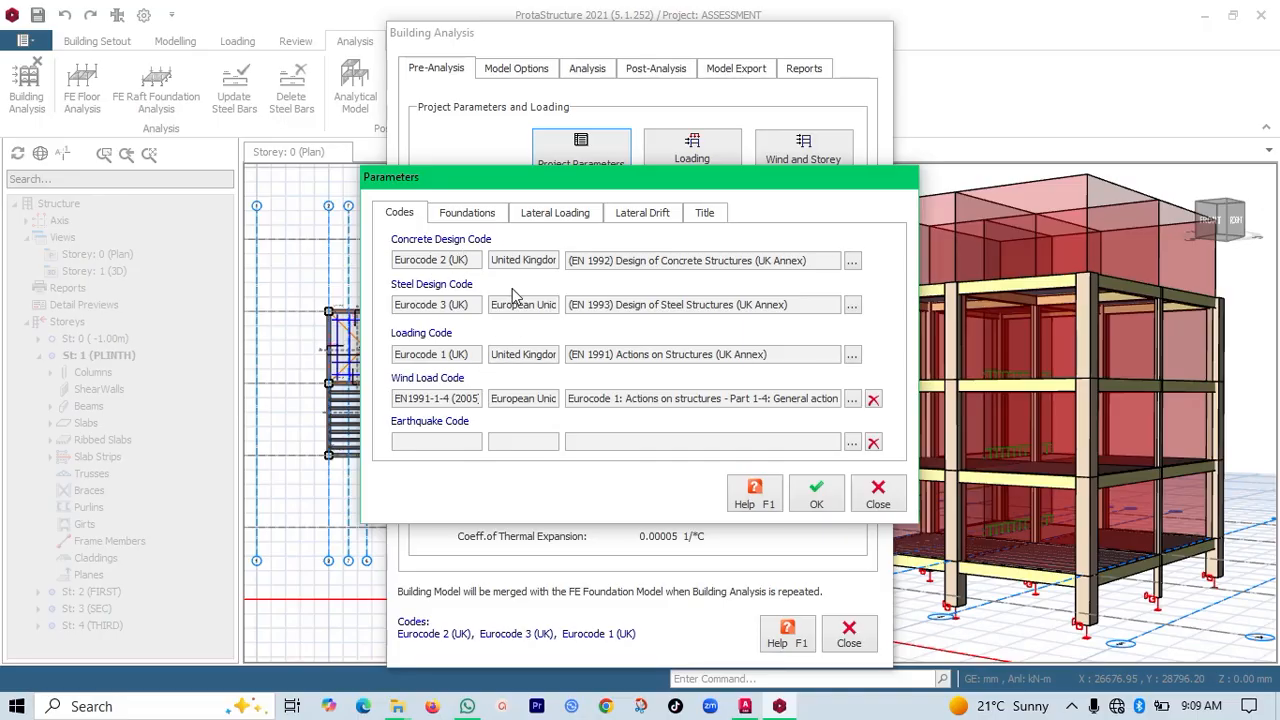
left_click(474, 219)
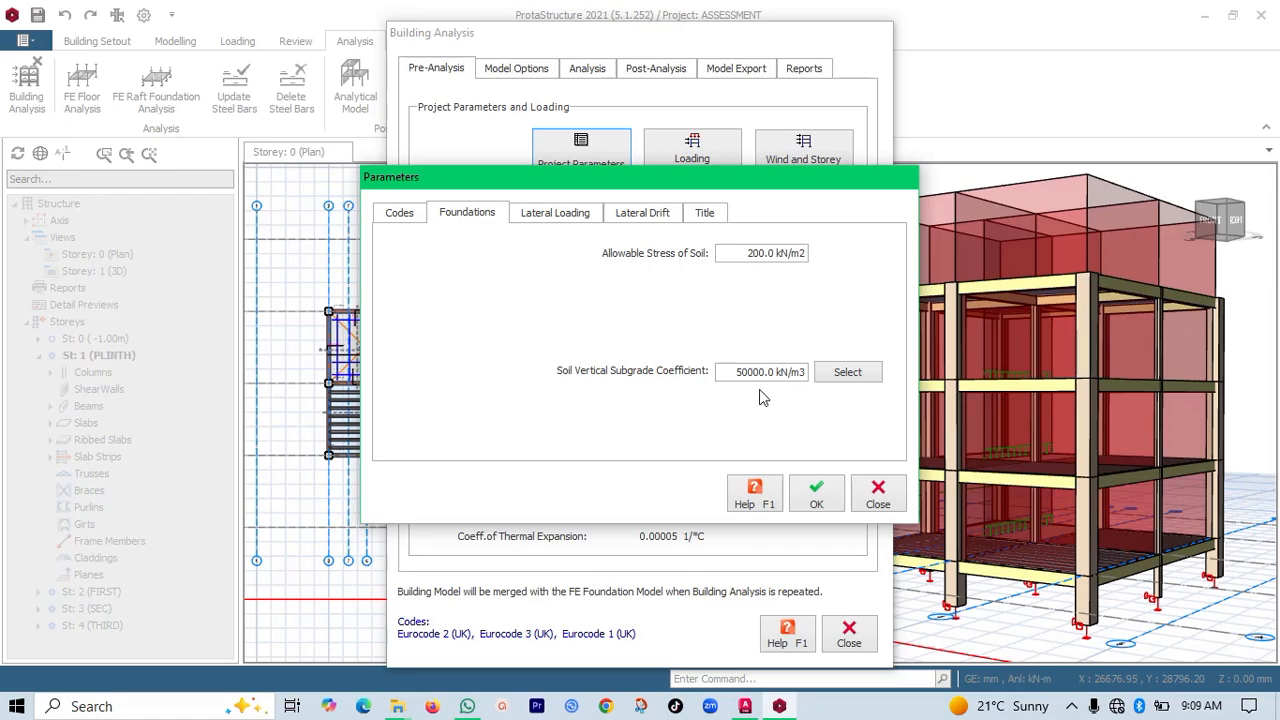
left_click(572, 215)
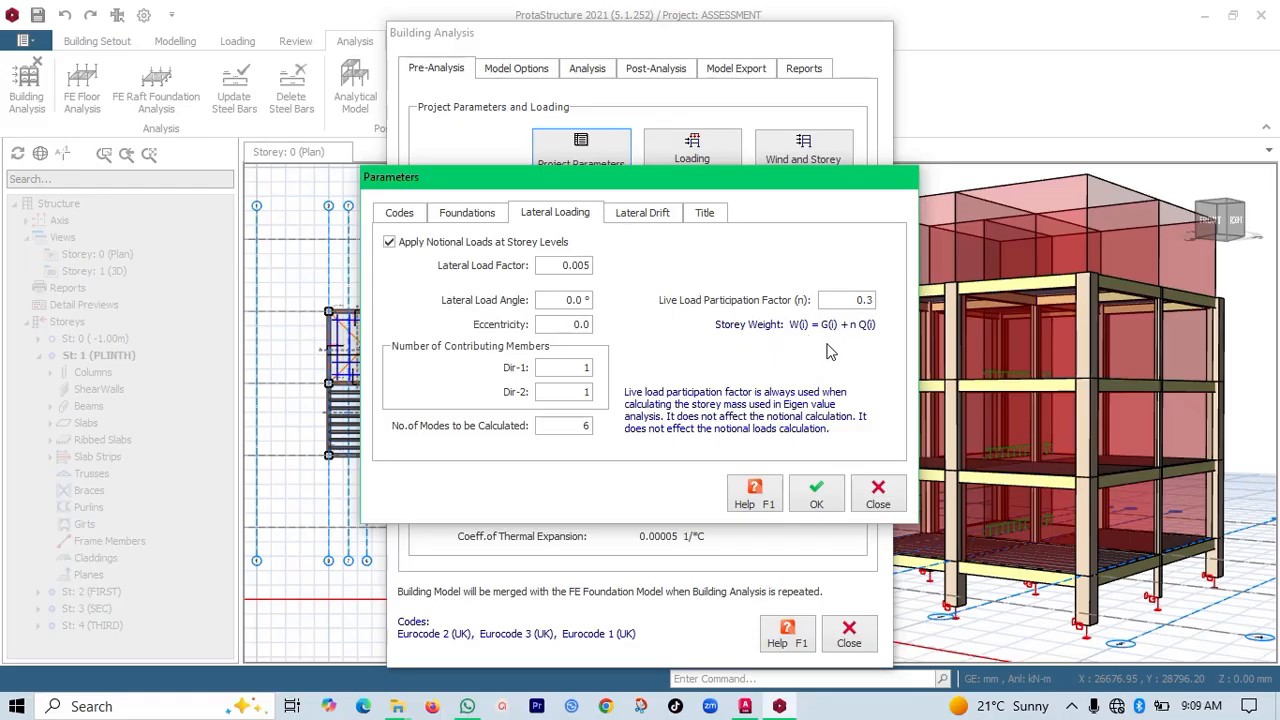
left_click(658, 218)
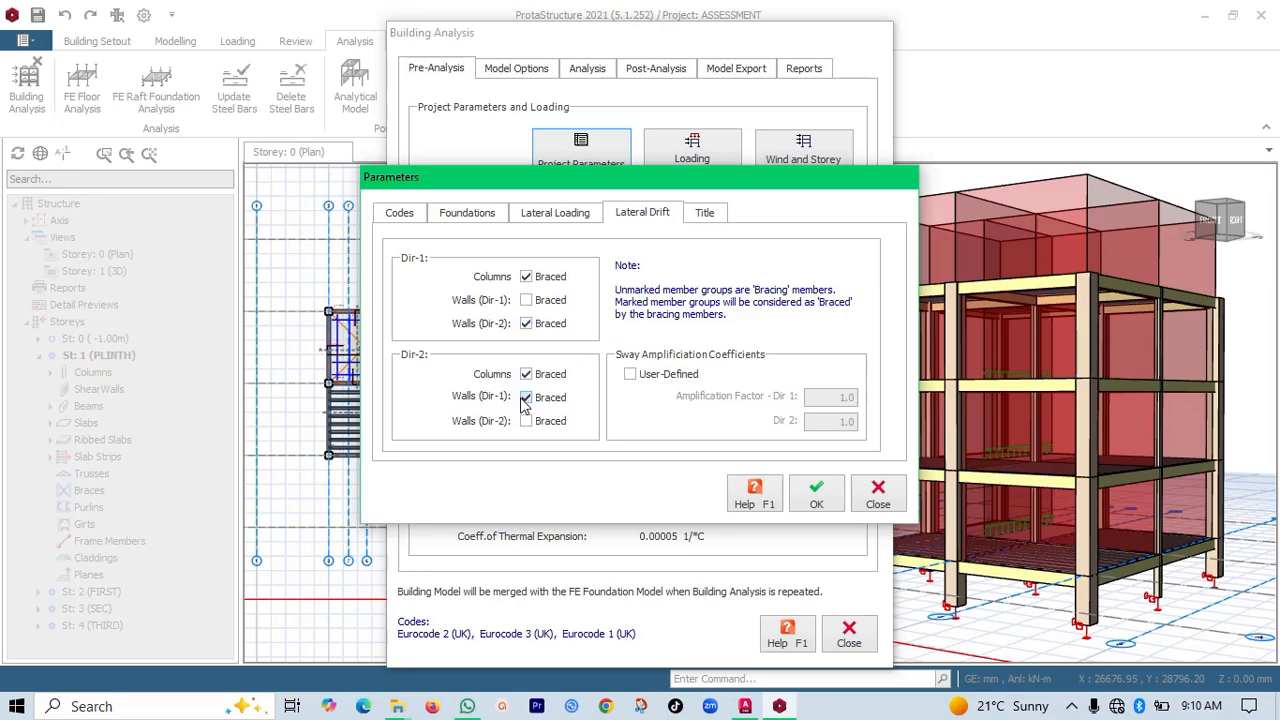
Fill in the project title data: header PROPOSED RESIDENTIAL HOUSE, the author's name, checked by ENGINEER, project number 001 and date 21/03/2025
left_click(705, 213)
left_click(560, 258)
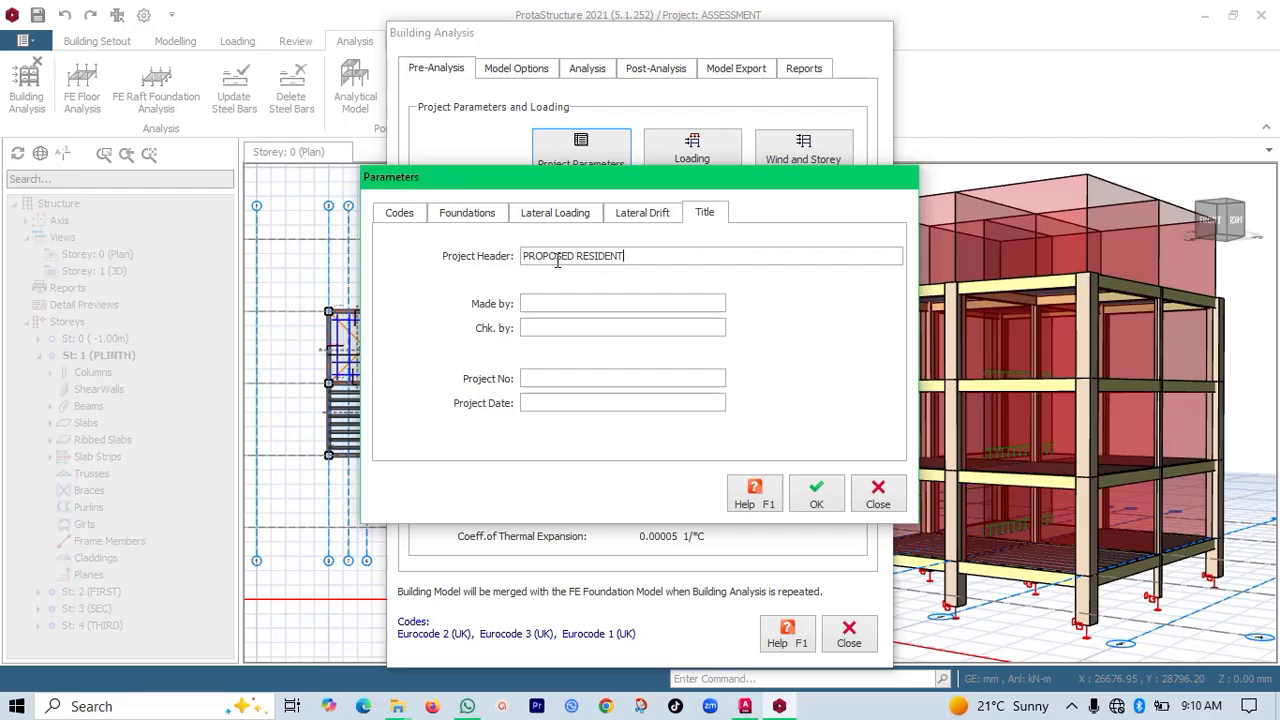
type("AL HOUSE")
left_click(535, 376)
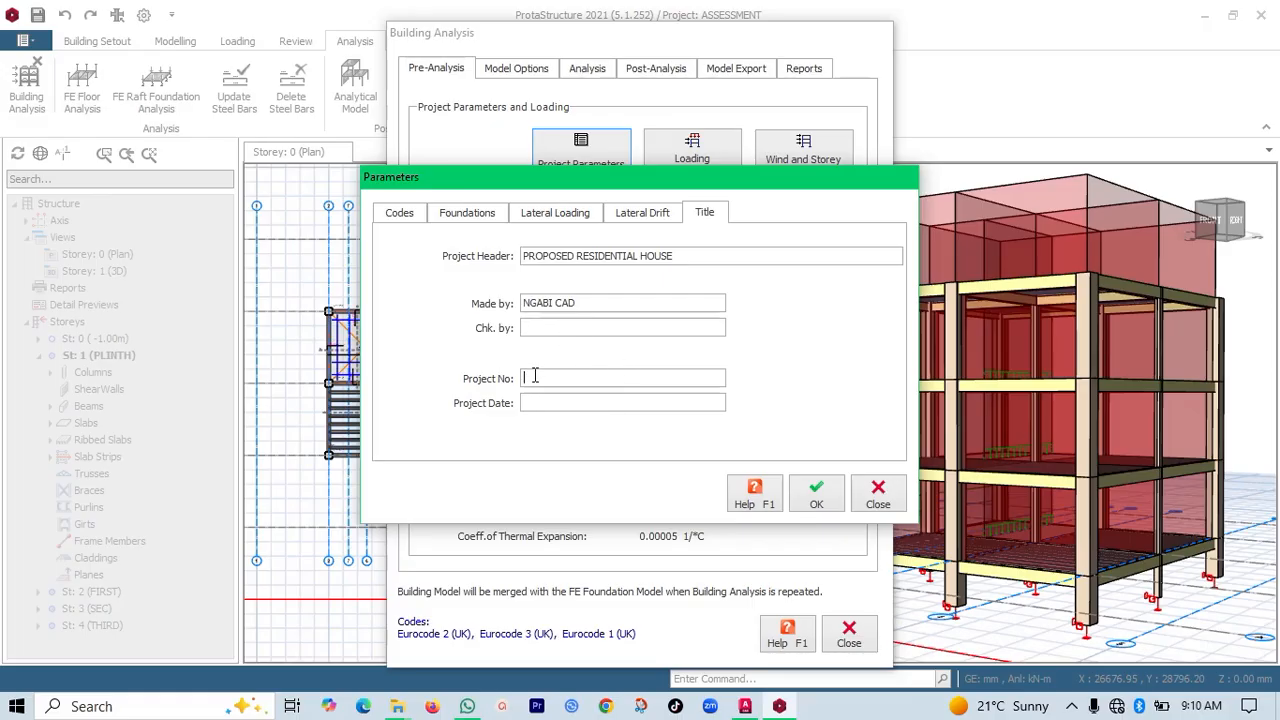
type("001")
left_click(564, 408)
type("21/03/2025")
left_click(566, 327)
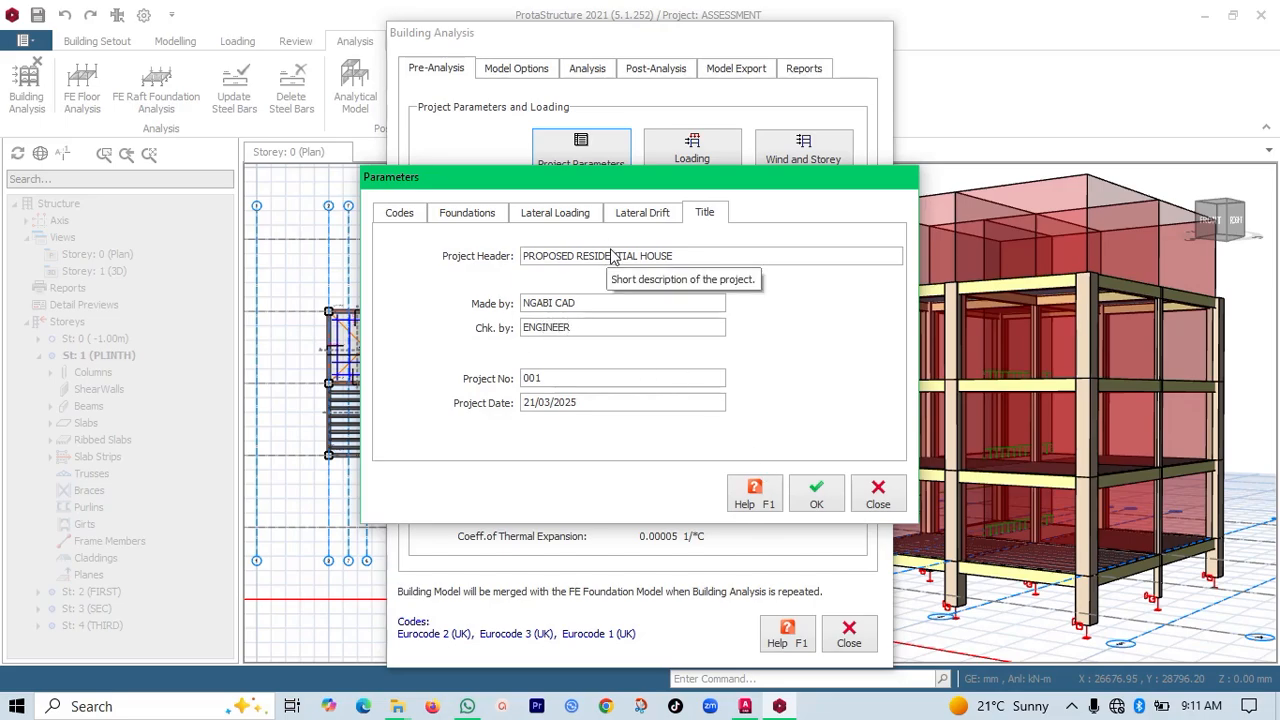
left_click(816, 494)
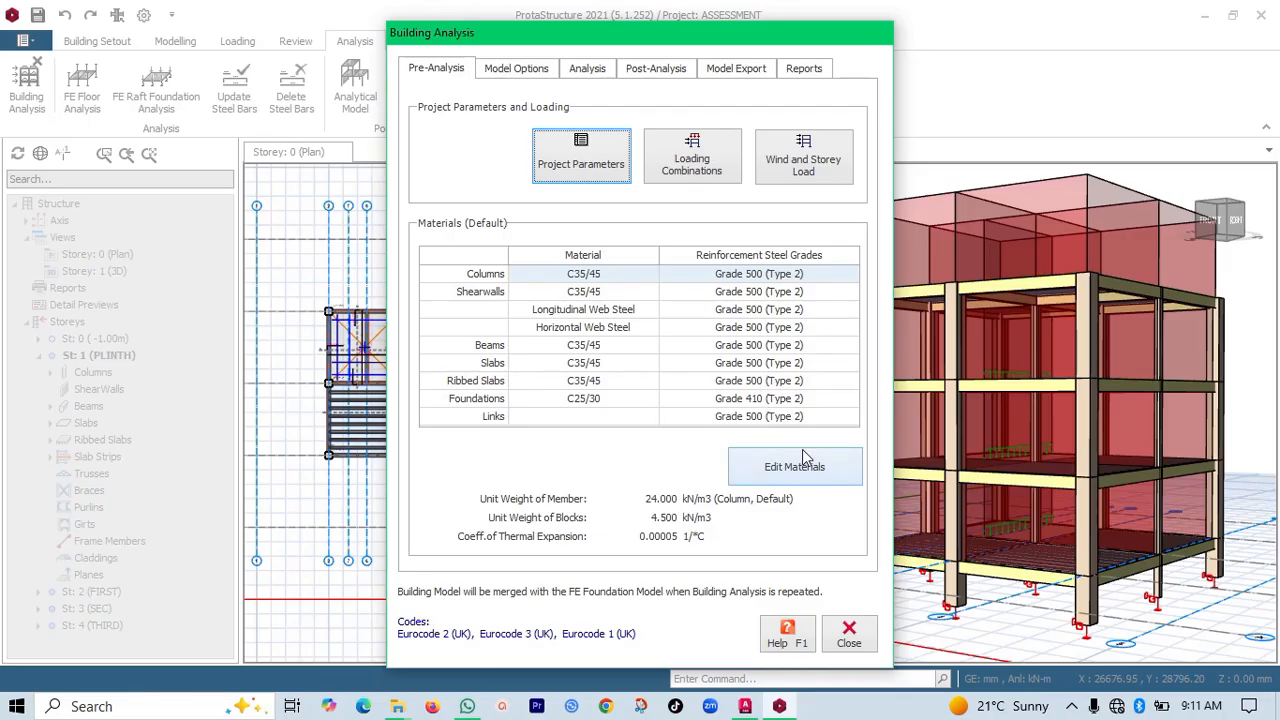
Set the default concrete column material to C20/25 and apply it to all members of this material class
left_click(826, 474)
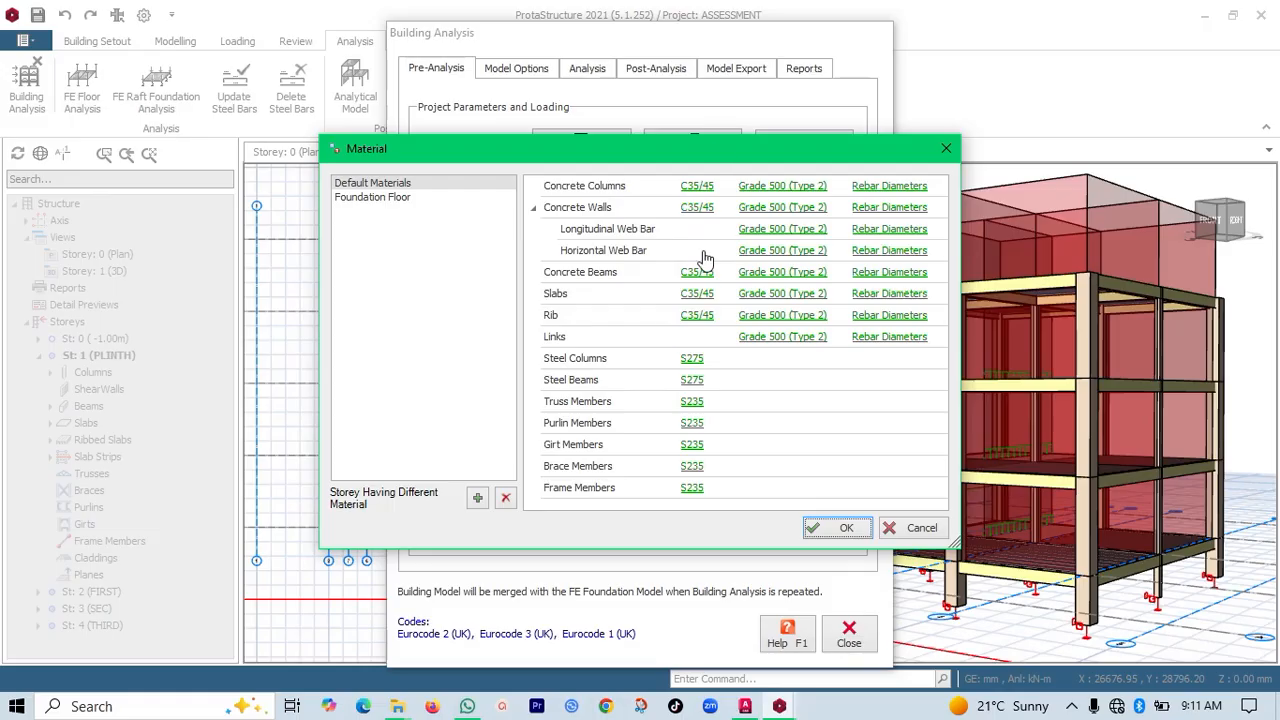
left_click(698, 187)
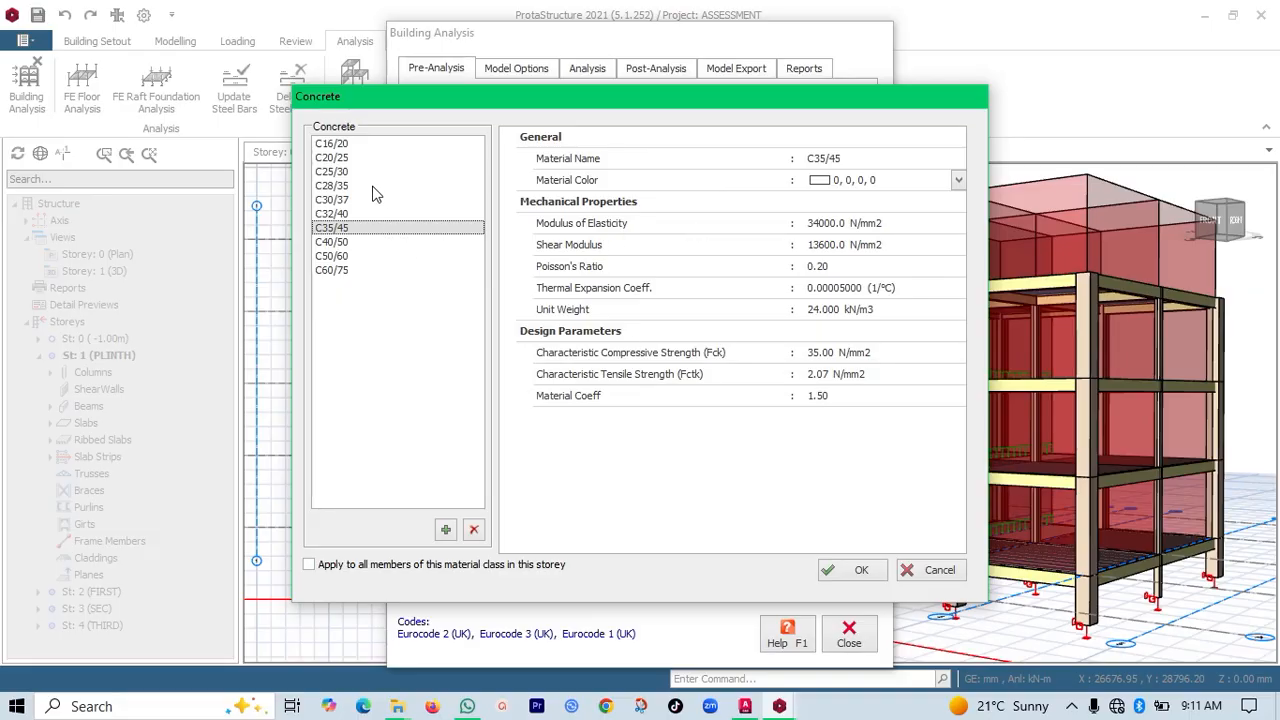
left_click(343, 160)
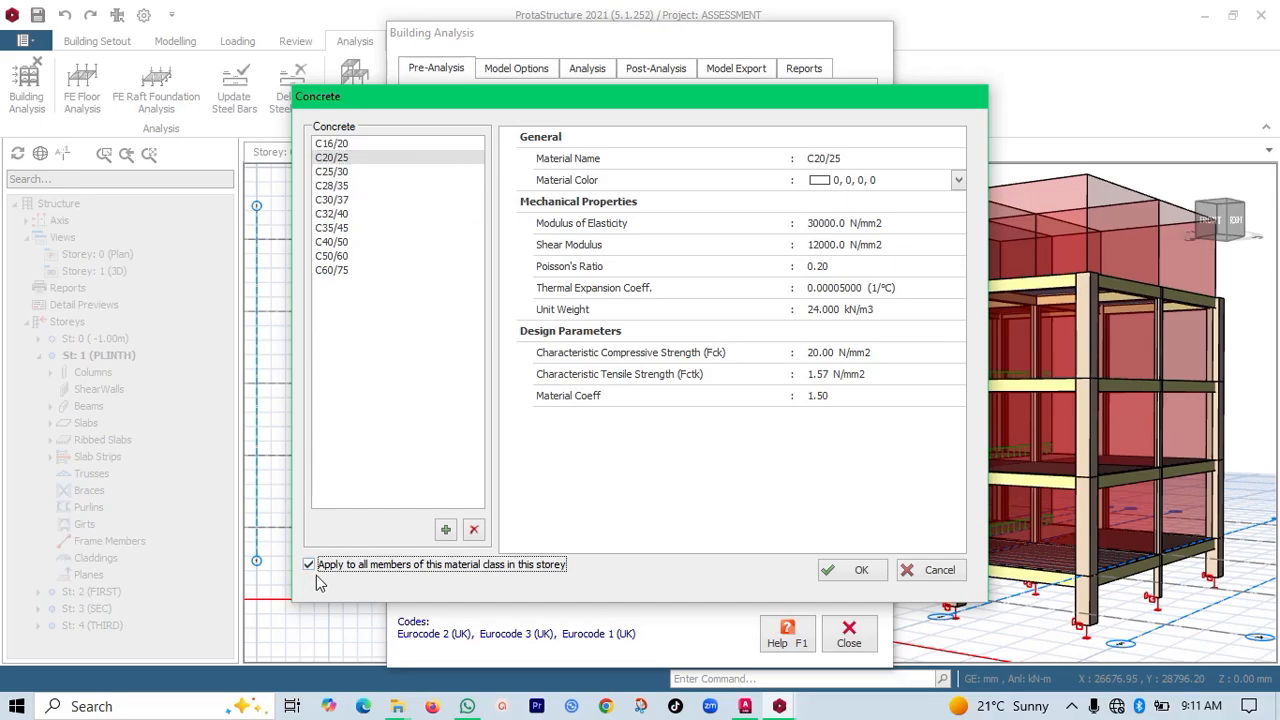
left_click(855, 572)
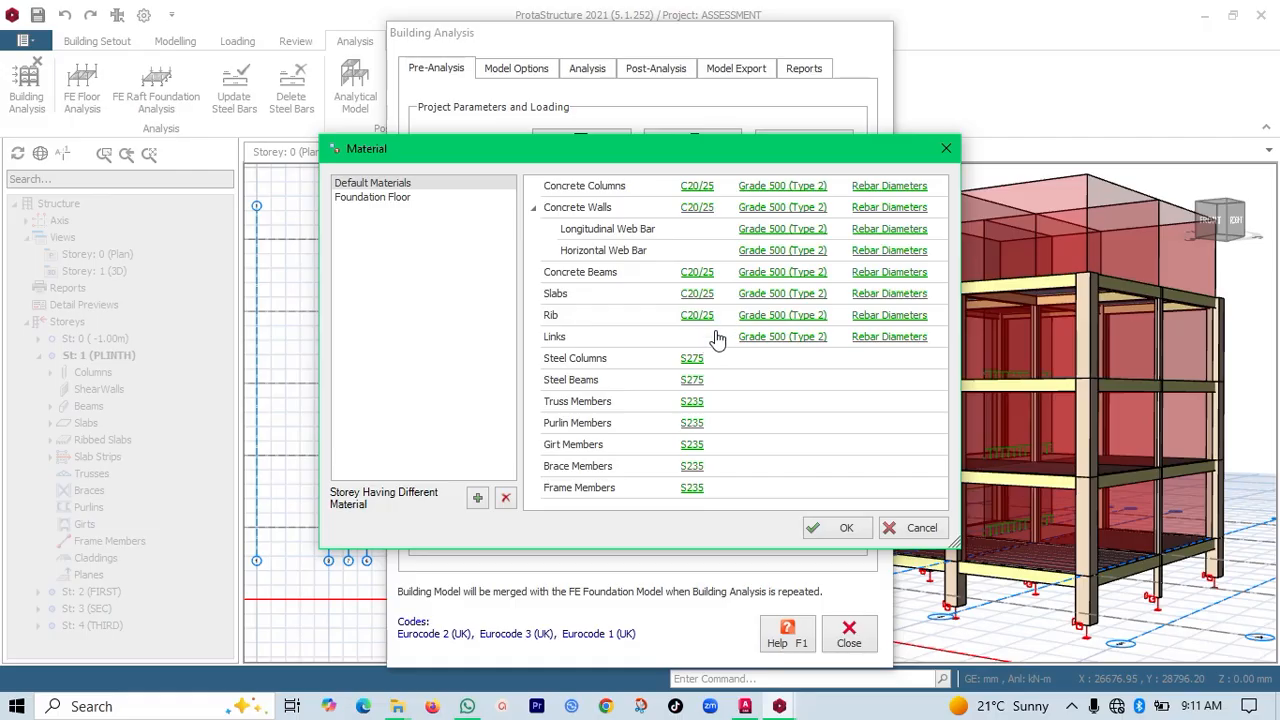
Apply the column rebar grade, Grade 500 (Type 2), to all members of this material class
left_click(773, 190)
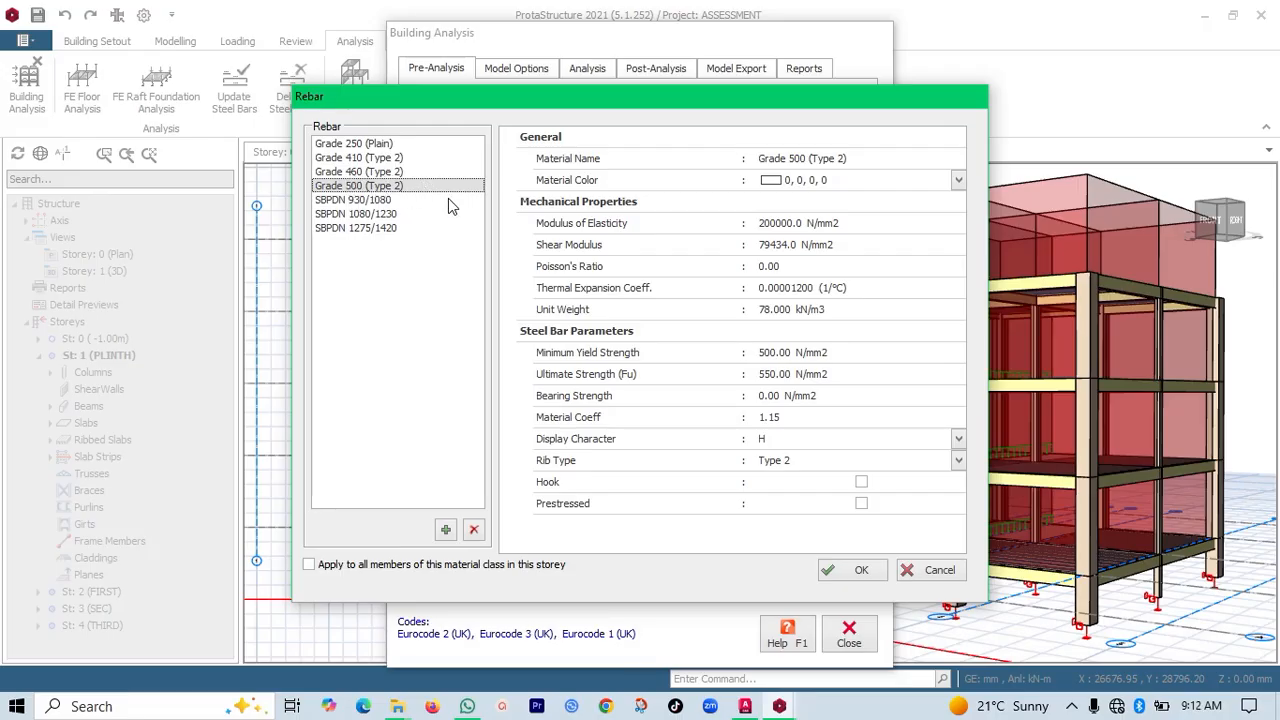
left_click(308, 566)
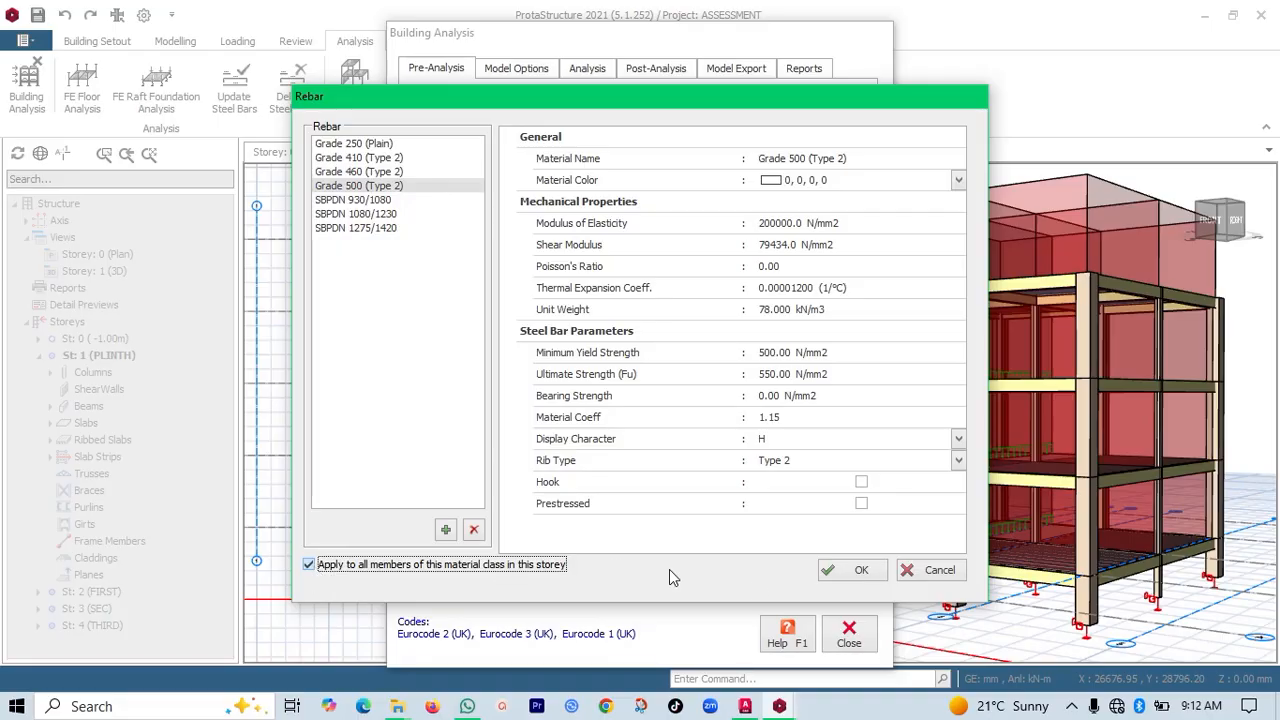
left_click(851, 577)
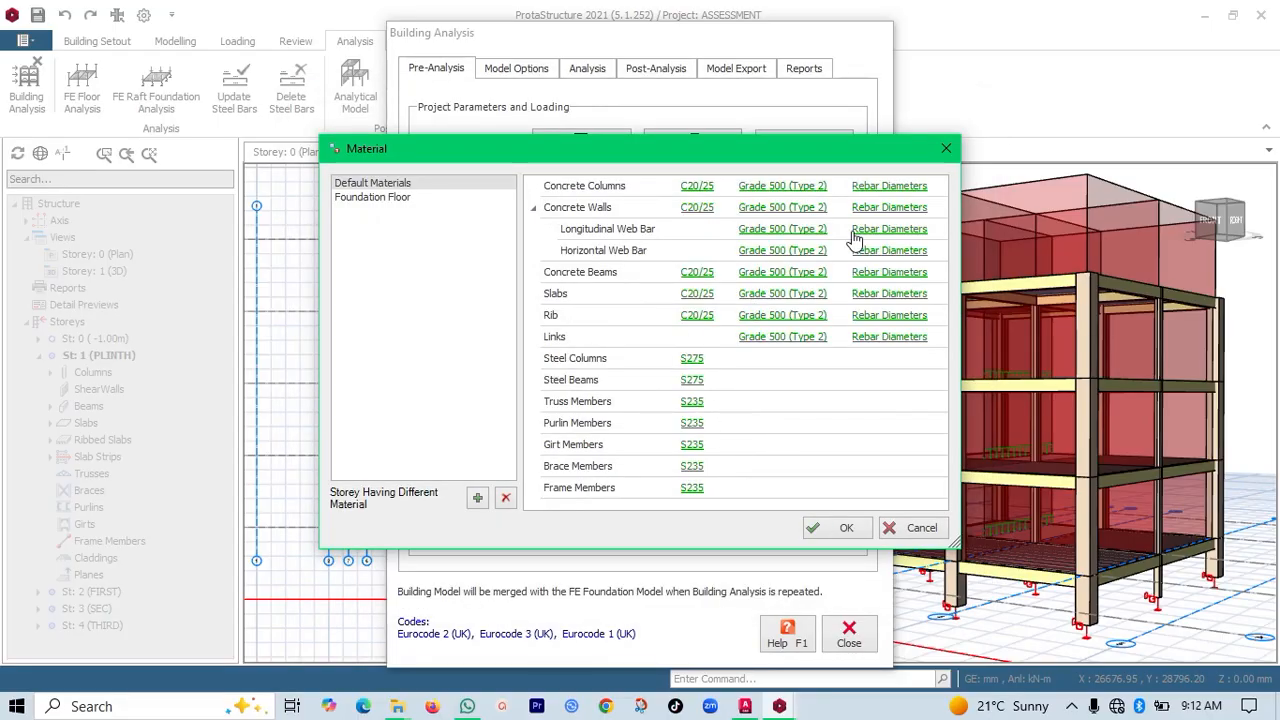
Restrict the concrete column rebar diameters in use to H12, H16 and H20
left_click(890, 188)
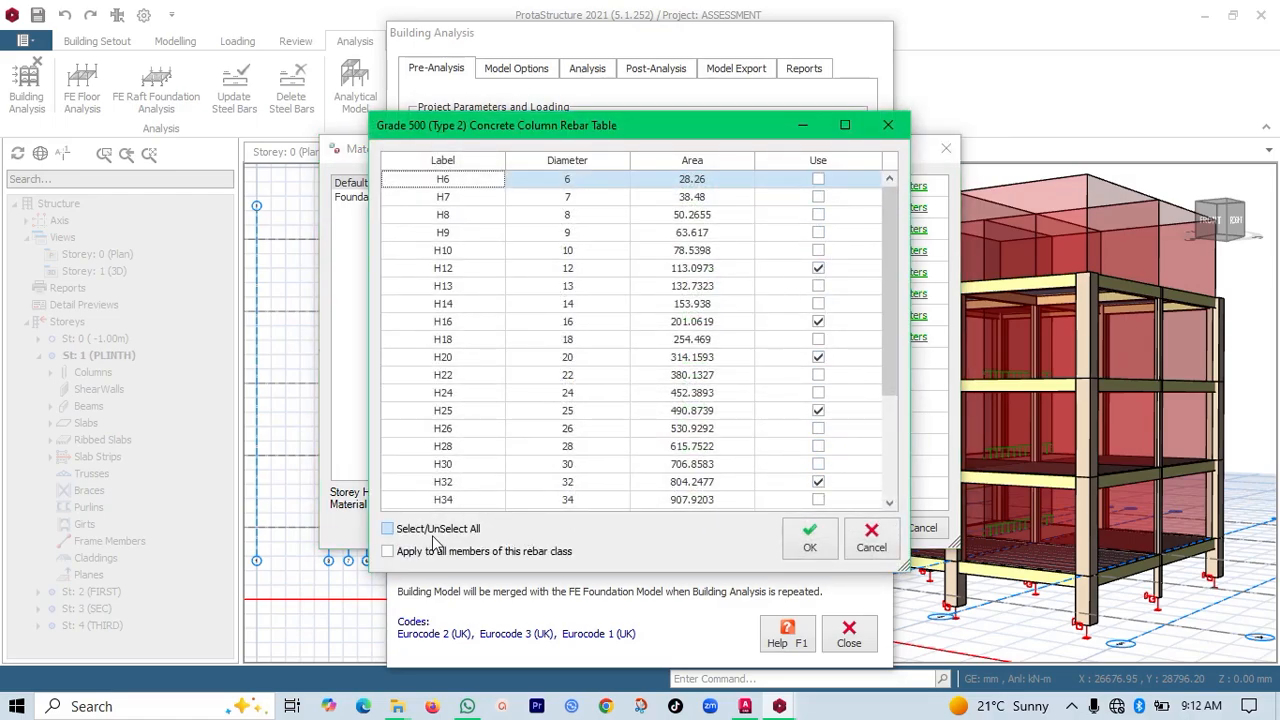
left_click(389, 531)
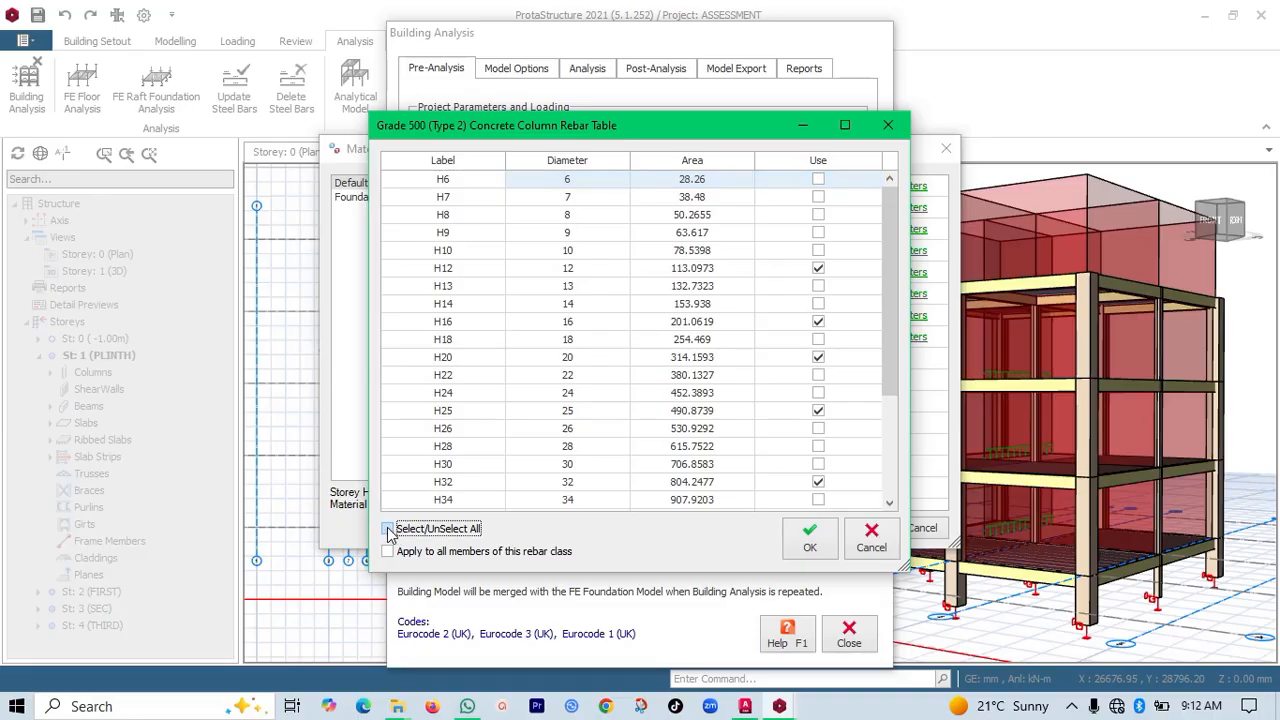
left_click(389, 531)
left_click(389, 531)
left_click(818, 321)
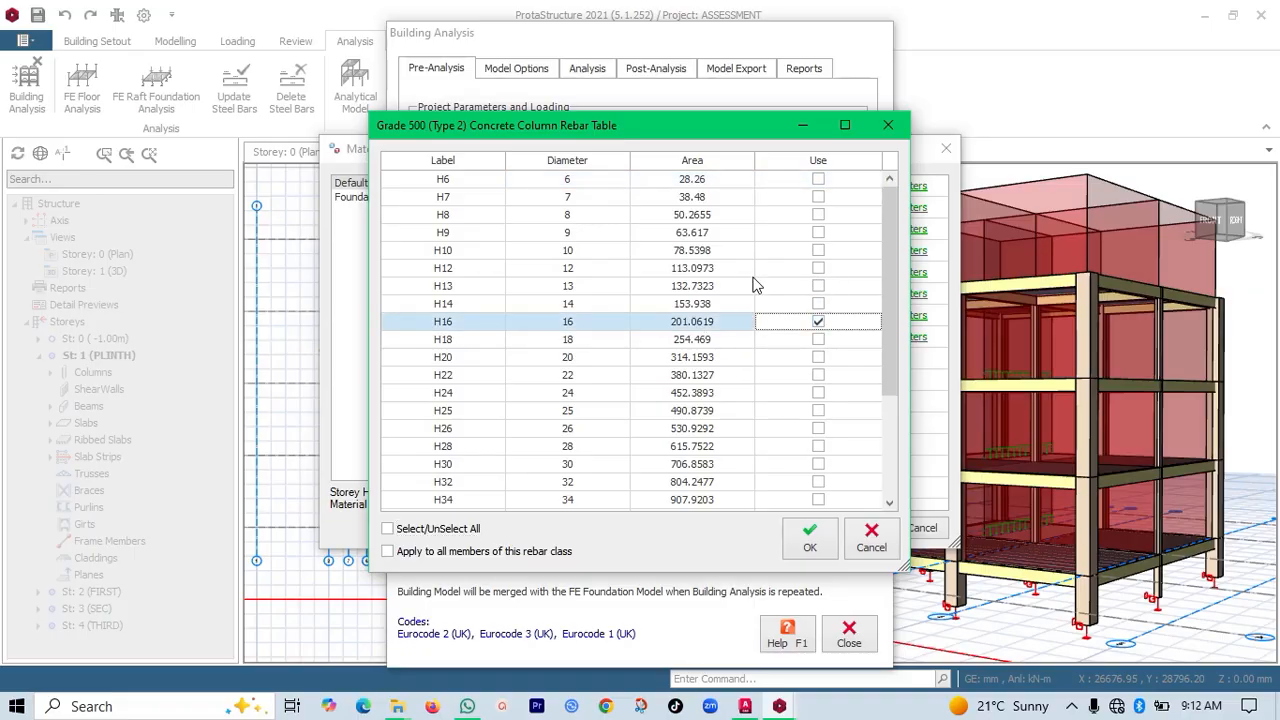
left_click(818, 357)
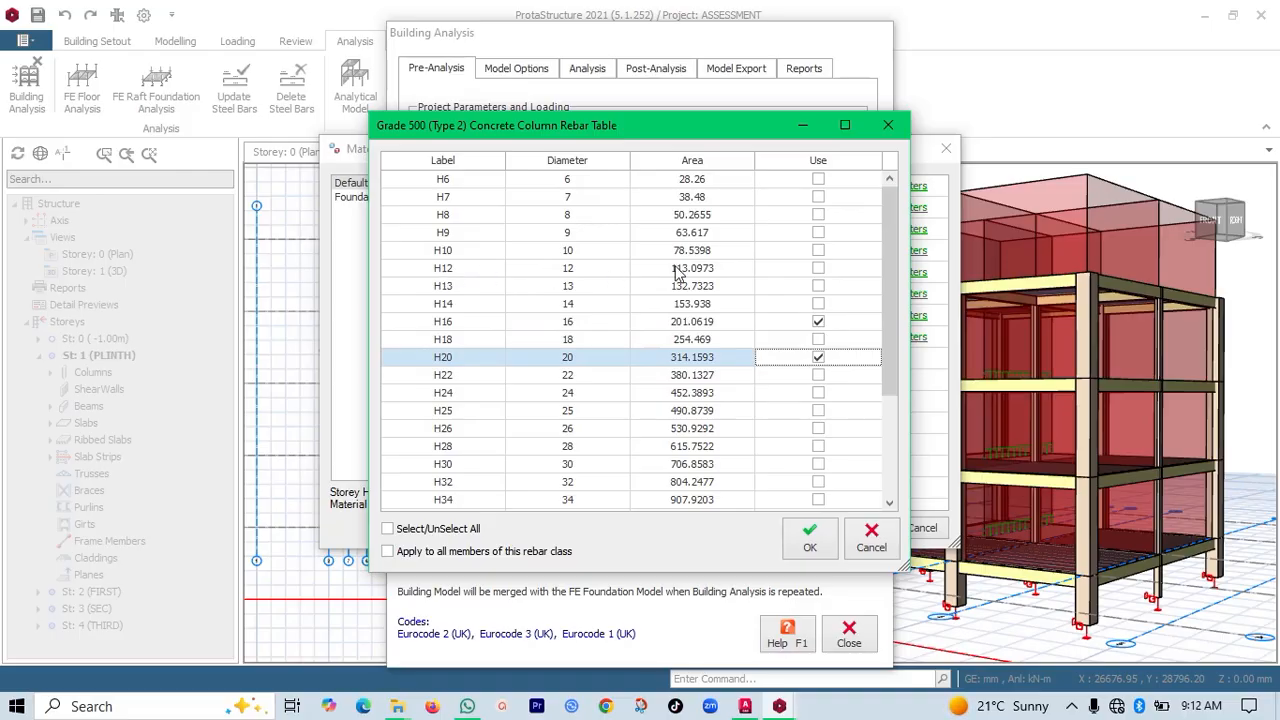
left_click(818, 268)
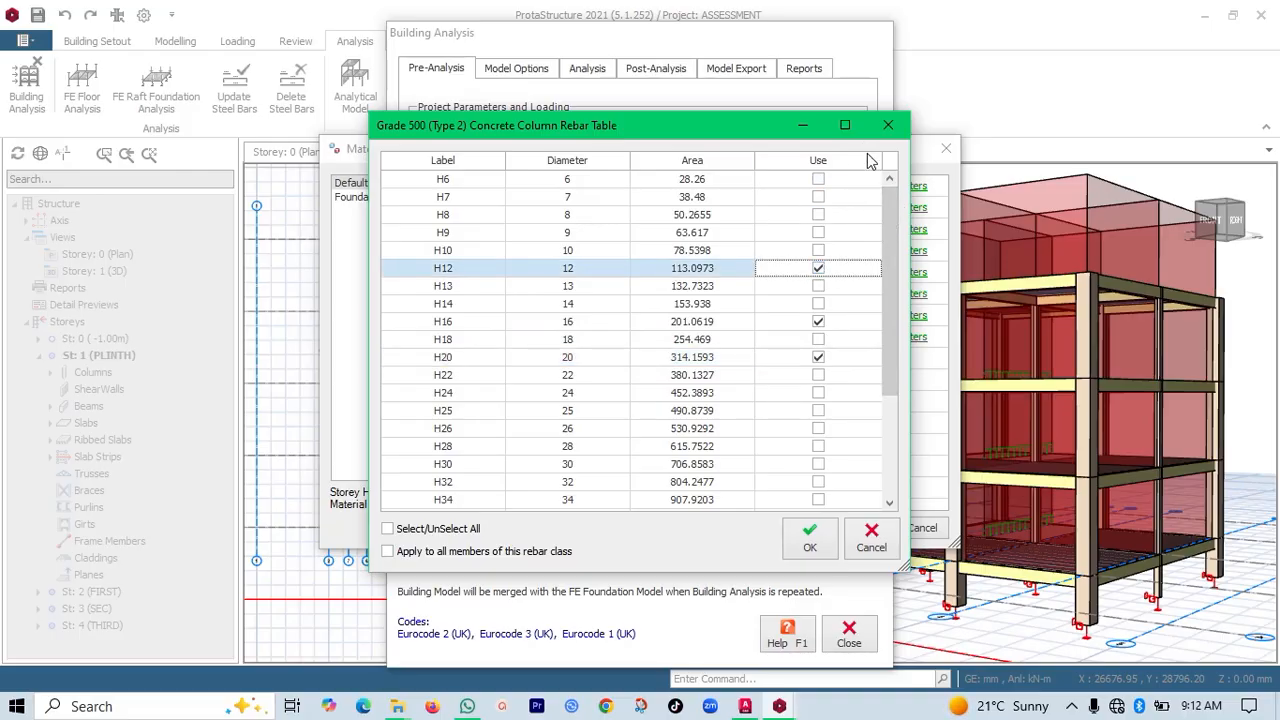
left_click(810, 537)
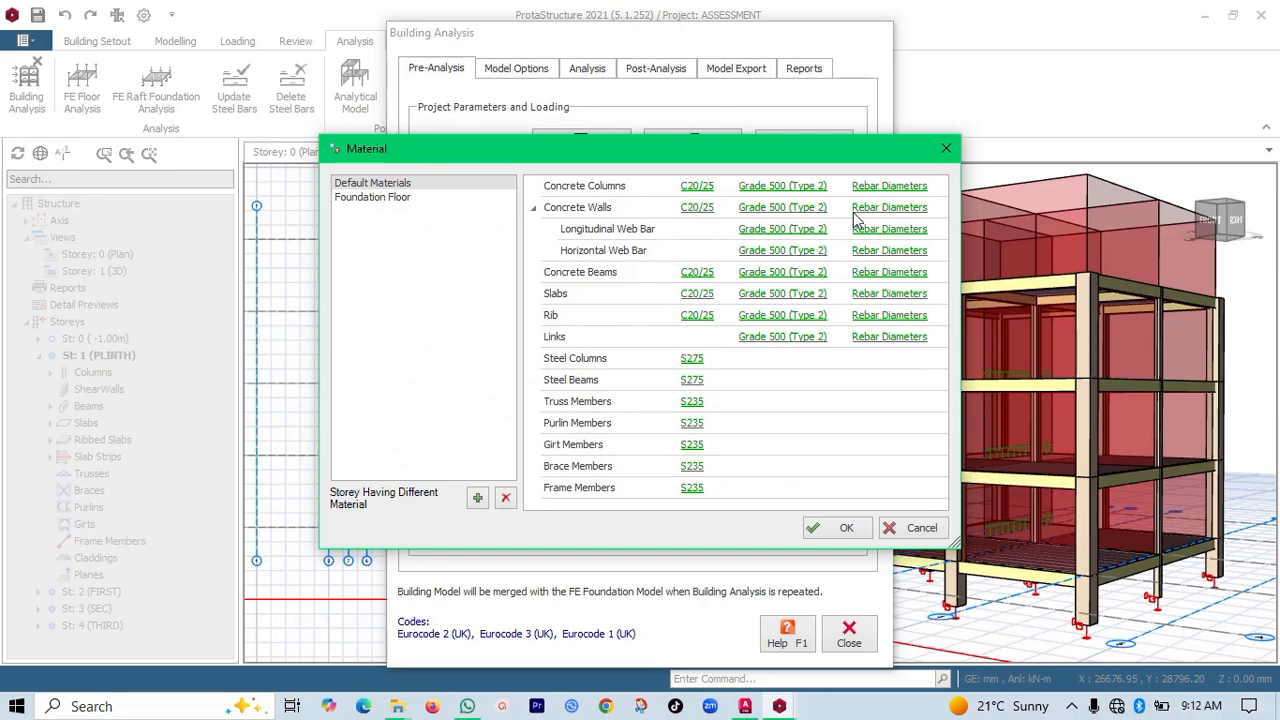
Exclude H8, H16, H20, H25 and H32 from the concrete wall rebar diameters, keeping only H10 and H12
left_click(889, 207)
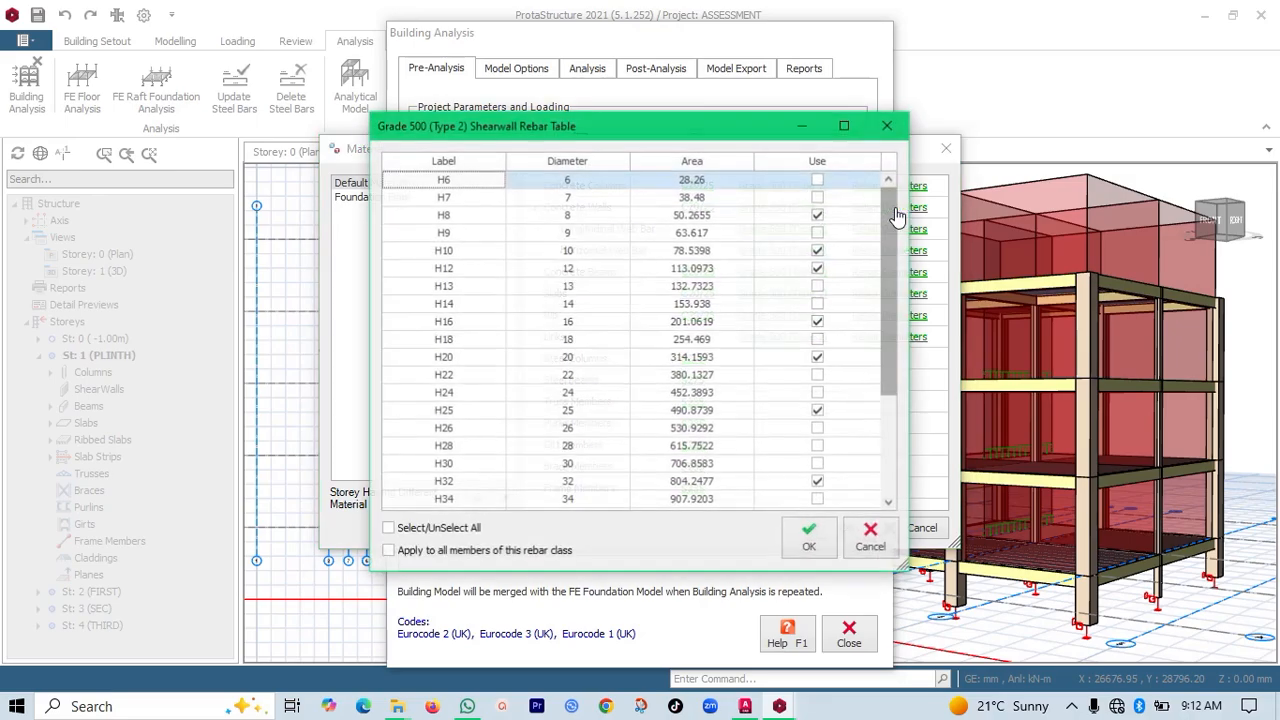
left_click(818, 482)
left_click(818, 410)
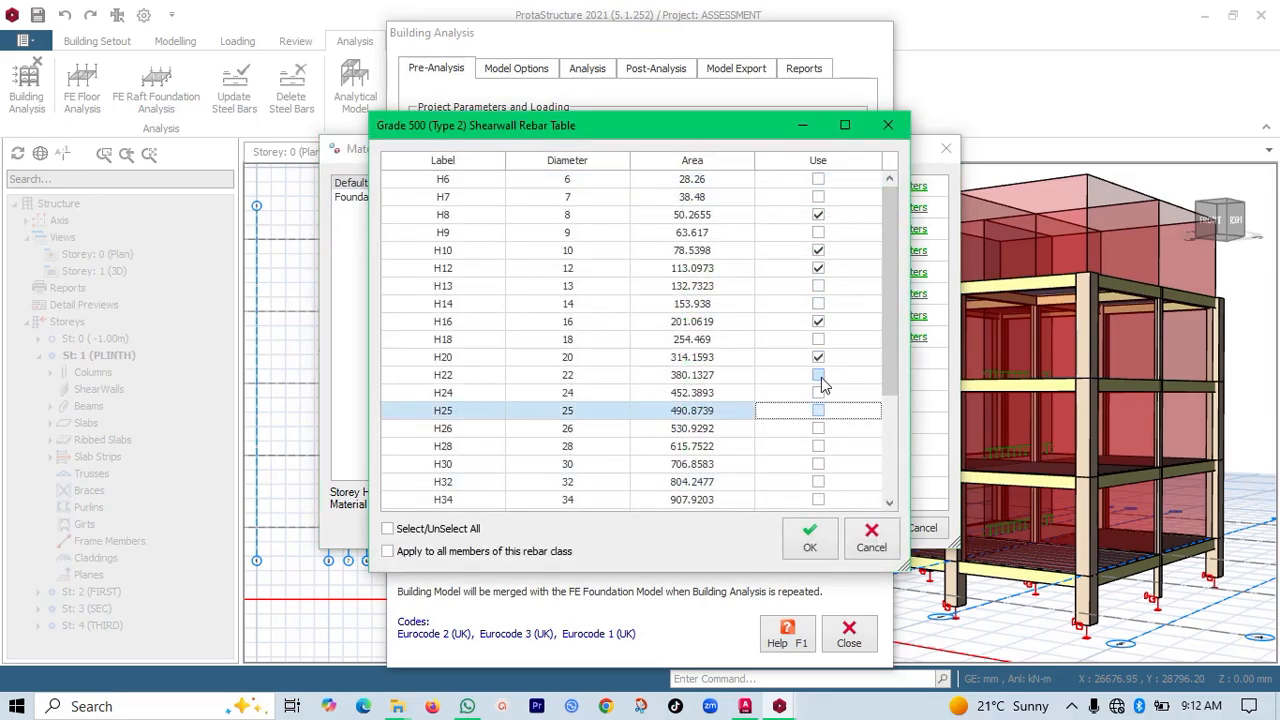
left_click(818, 357)
left_click(818, 321)
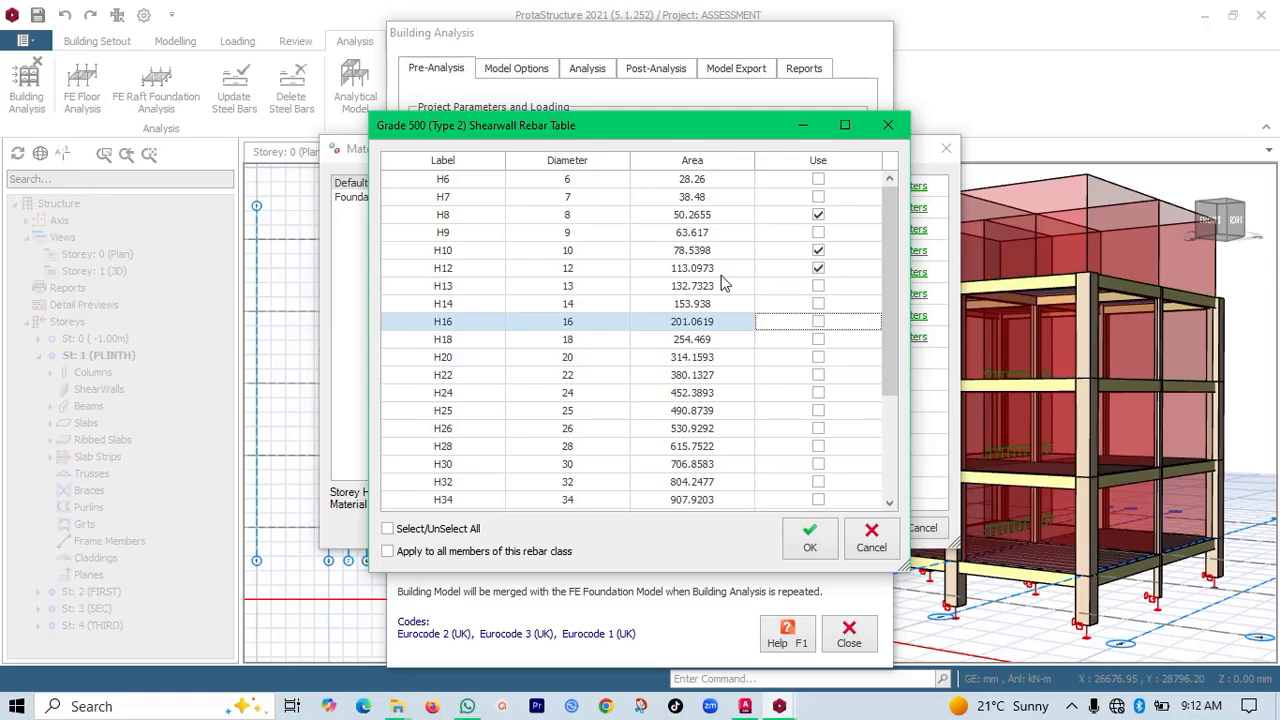
left_click(818, 215)
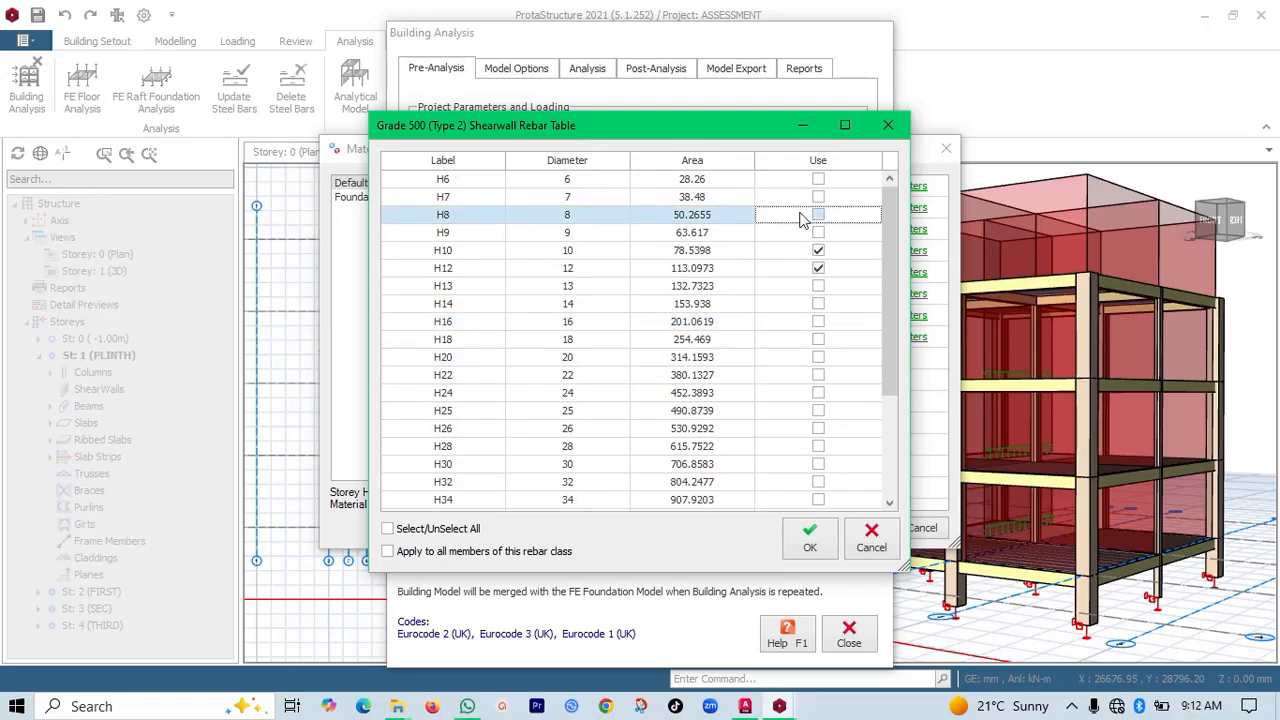
left_click(812, 540)
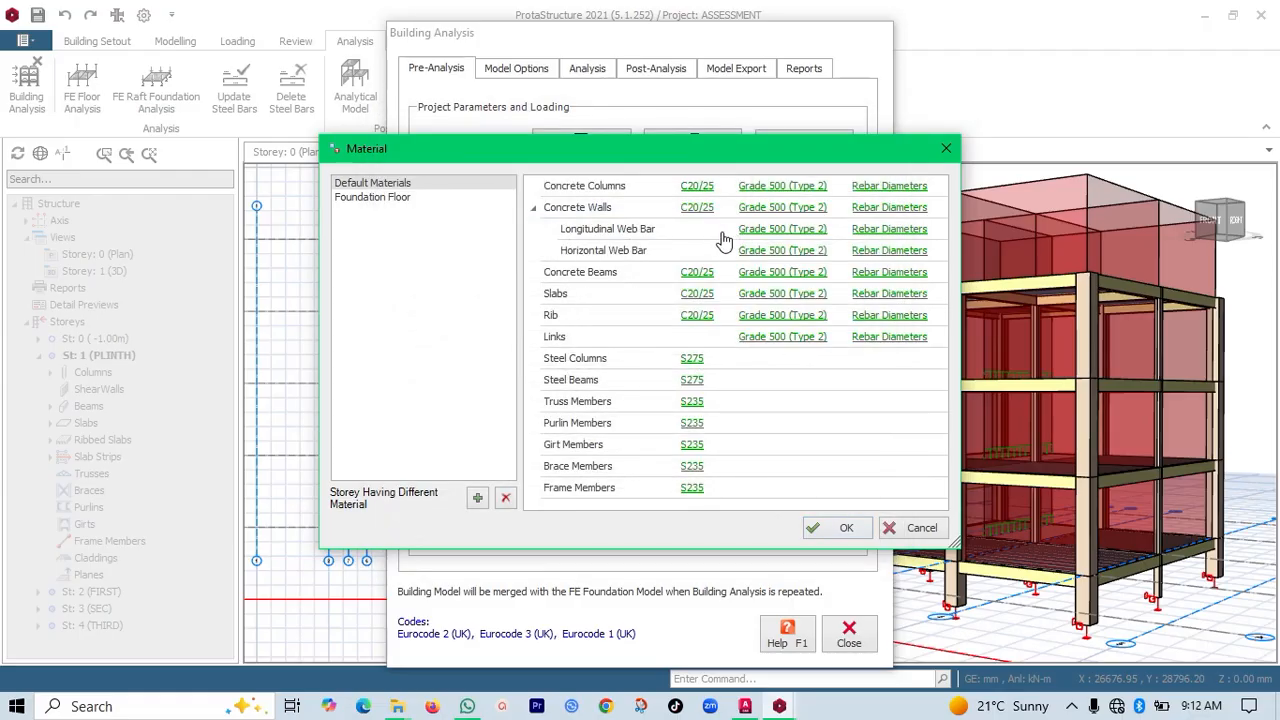
Exclude H8, H20, H25 and H32 from the longitudinal web bar diameters of the concrete walls
left_click(889, 233)
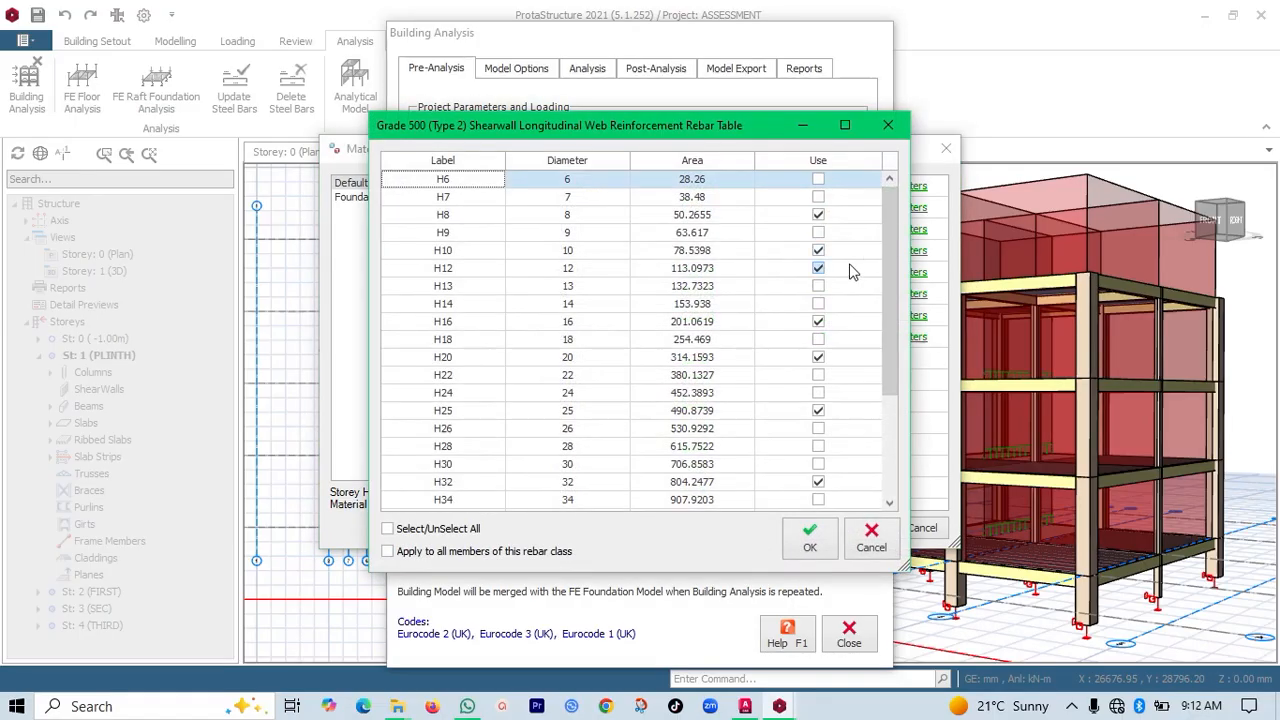
left_click(818, 481)
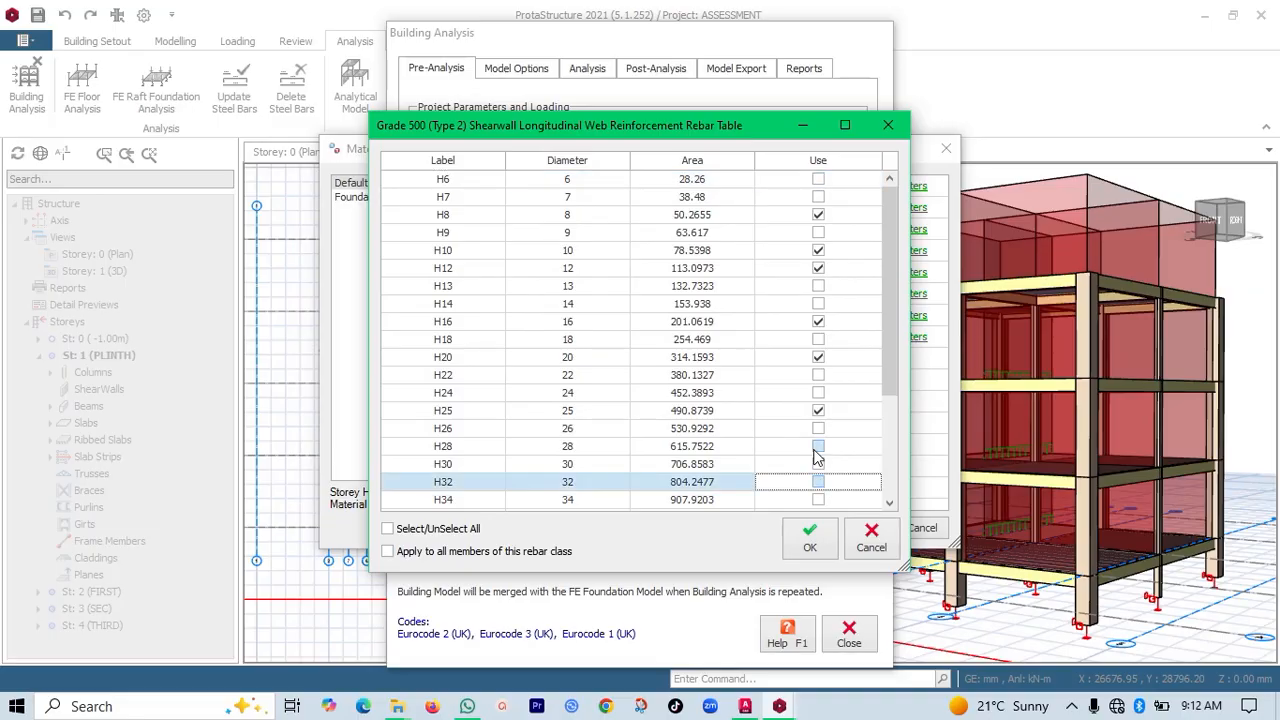
left_click(818, 410)
left_click(817, 358)
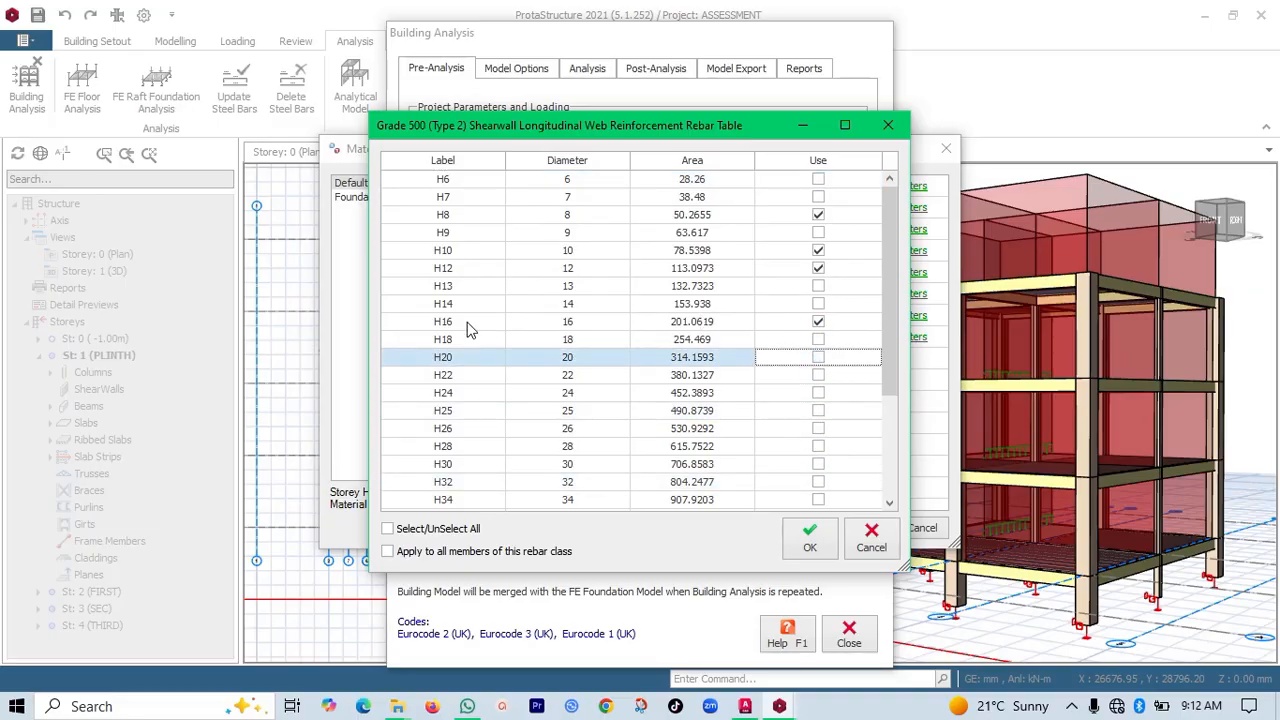
left_click(818, 215)
left_click(810, 538)
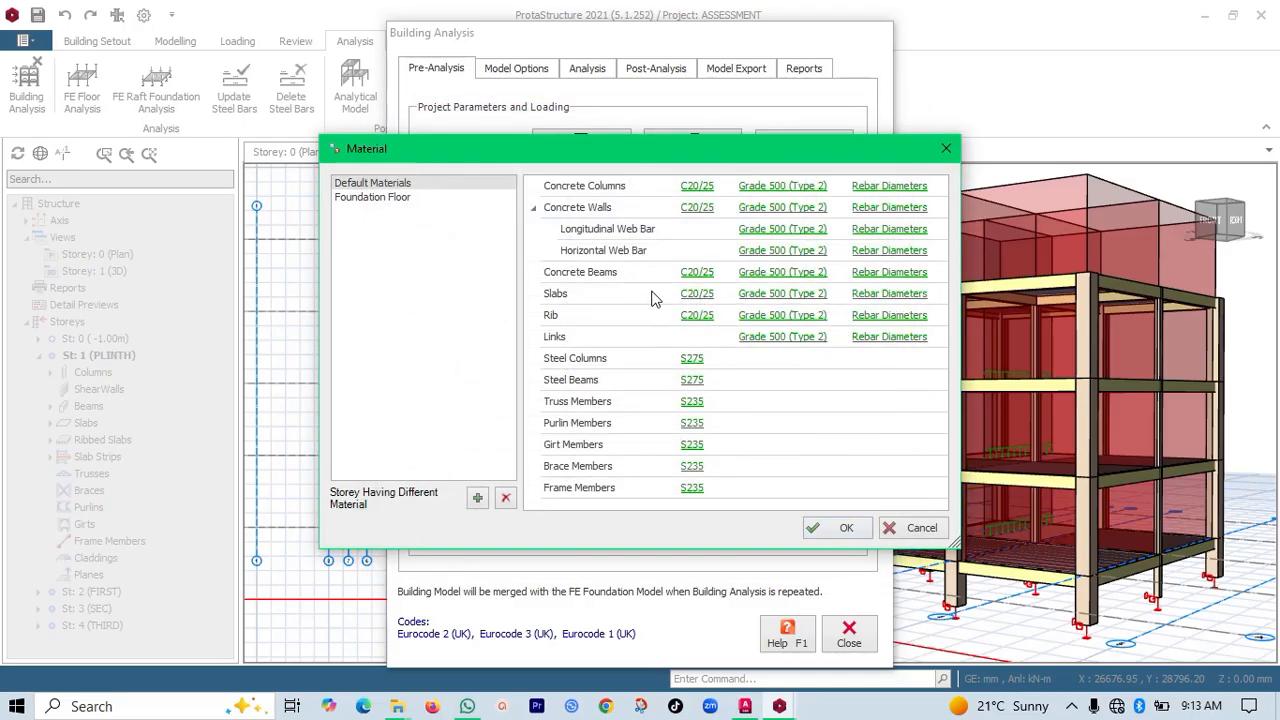
Restrict the concrete beam rebar diameters in use to H12, H16 and H20, excluding H8, H10, H25 and H32
left_click(889, 273)
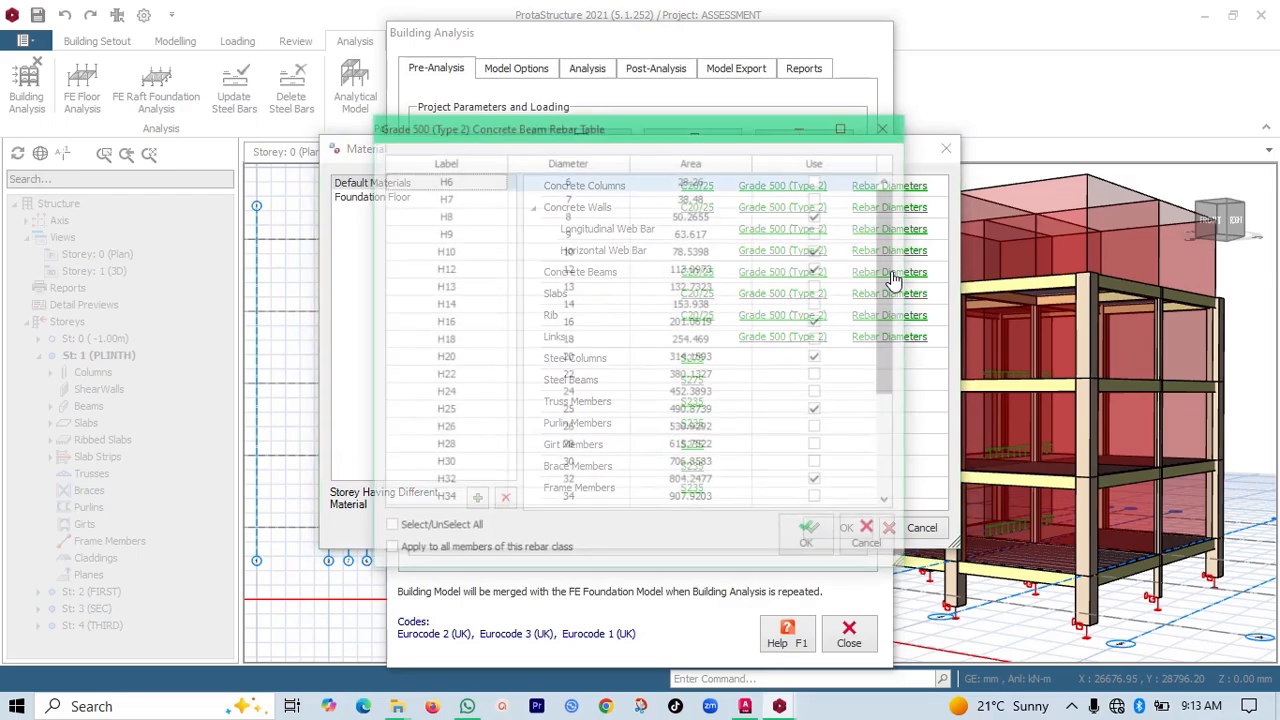
left_click(819, 482)
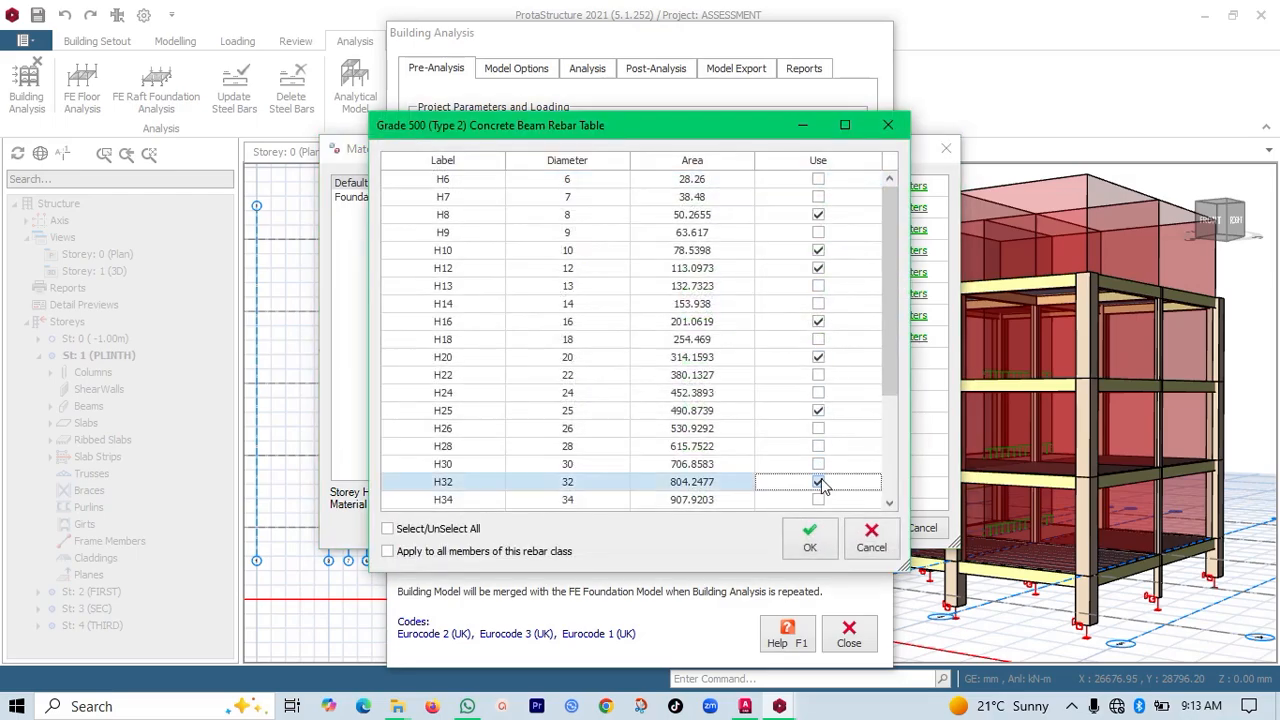
left_click(819, 411)
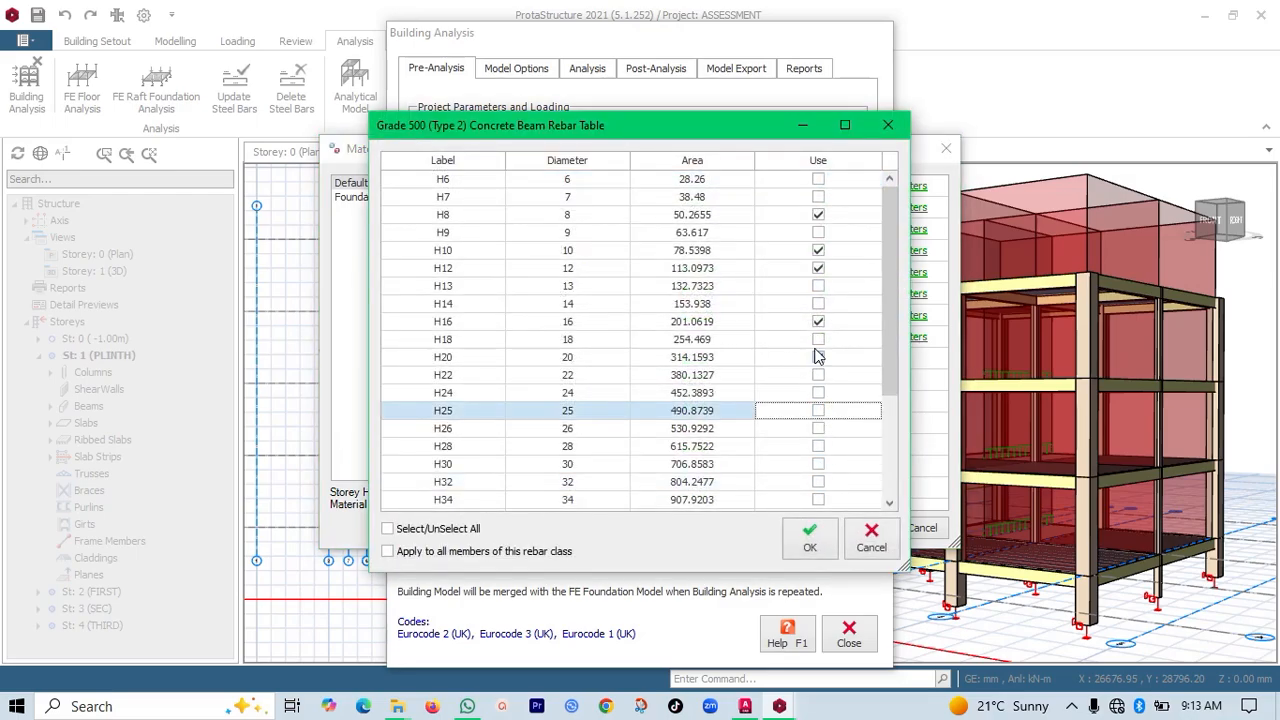
left_click(818, 357)
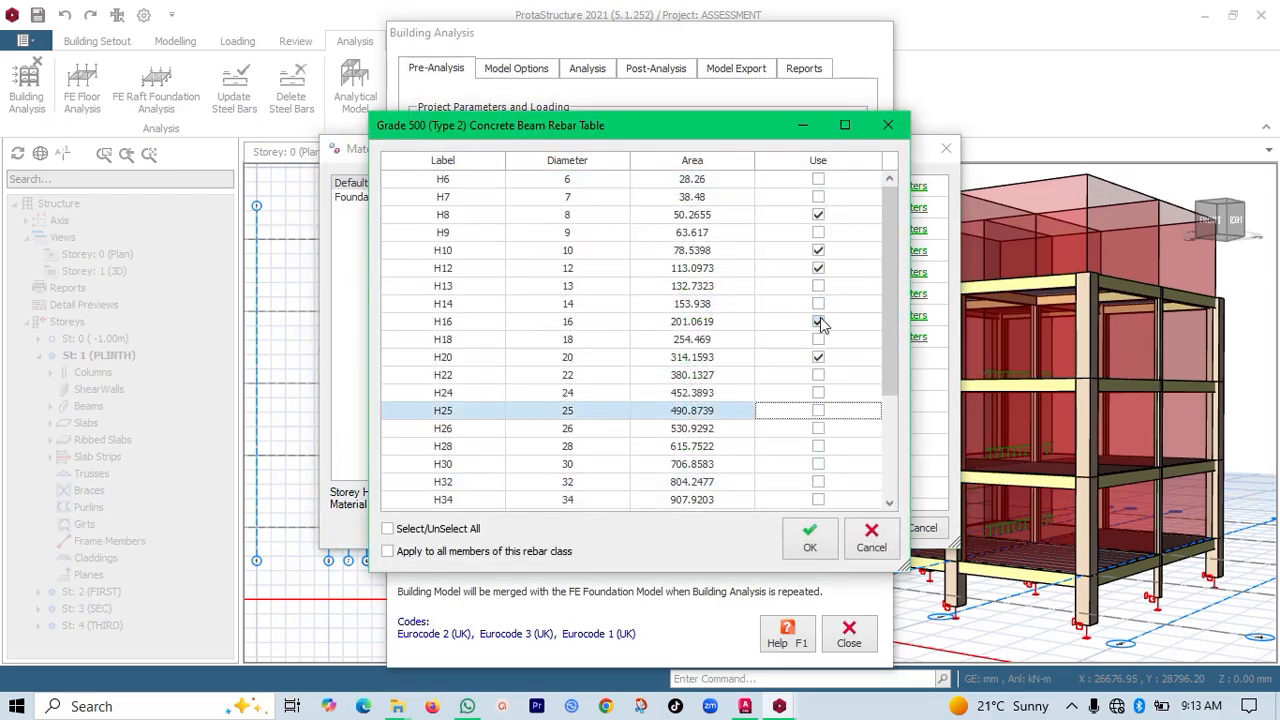
left_click(818, 250)
left_click(818, 214)
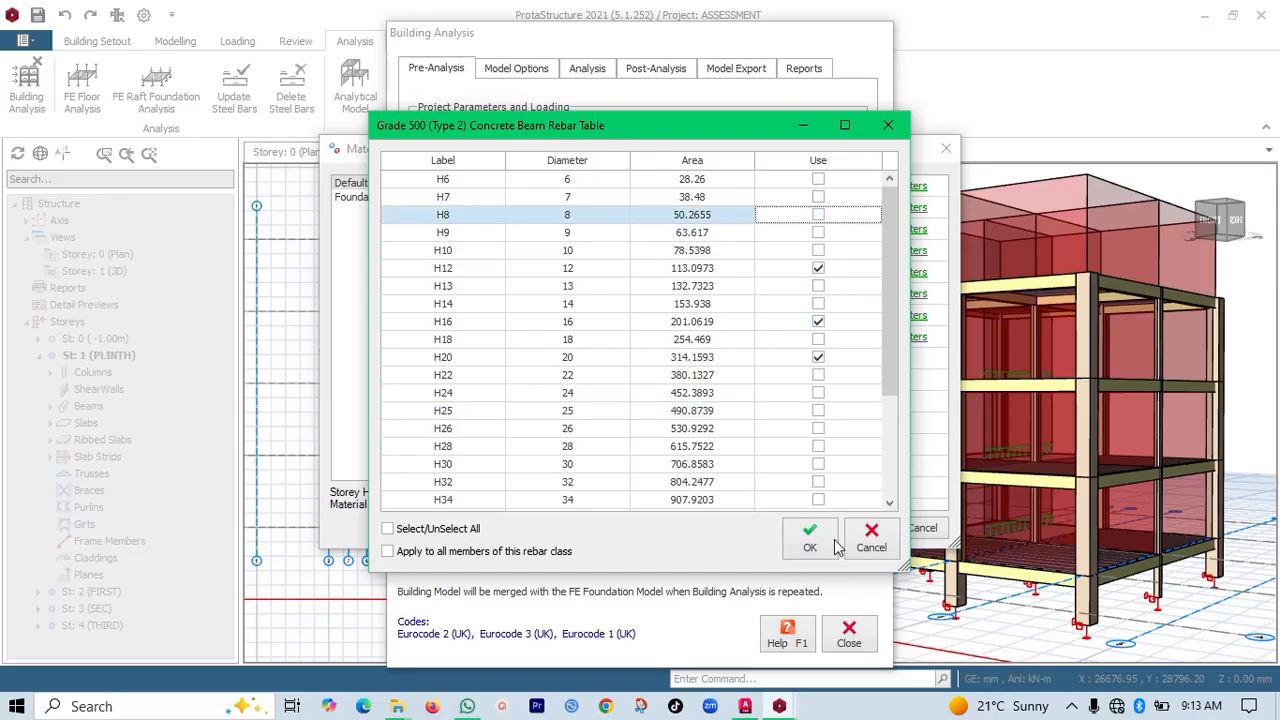
left_click(812, 543)
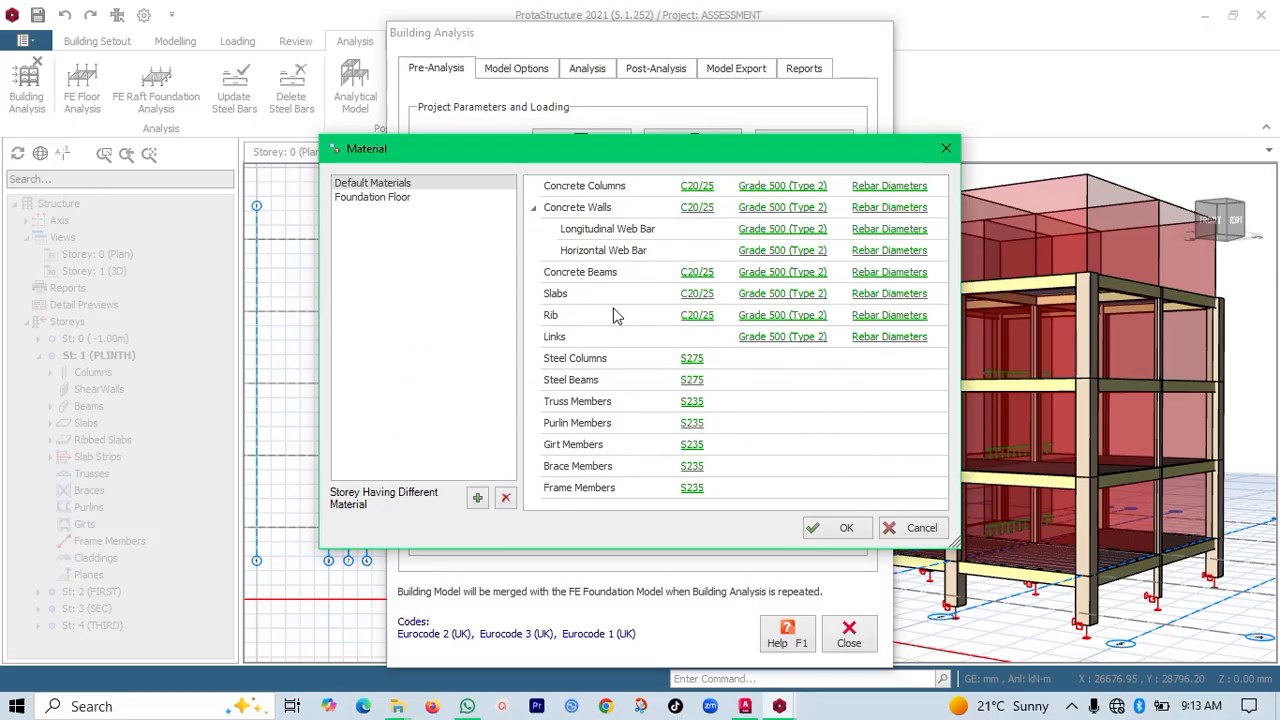
Exclude H8, H16, H20 and H32 from the slab rebar diameters in use
left_click(889, 295)
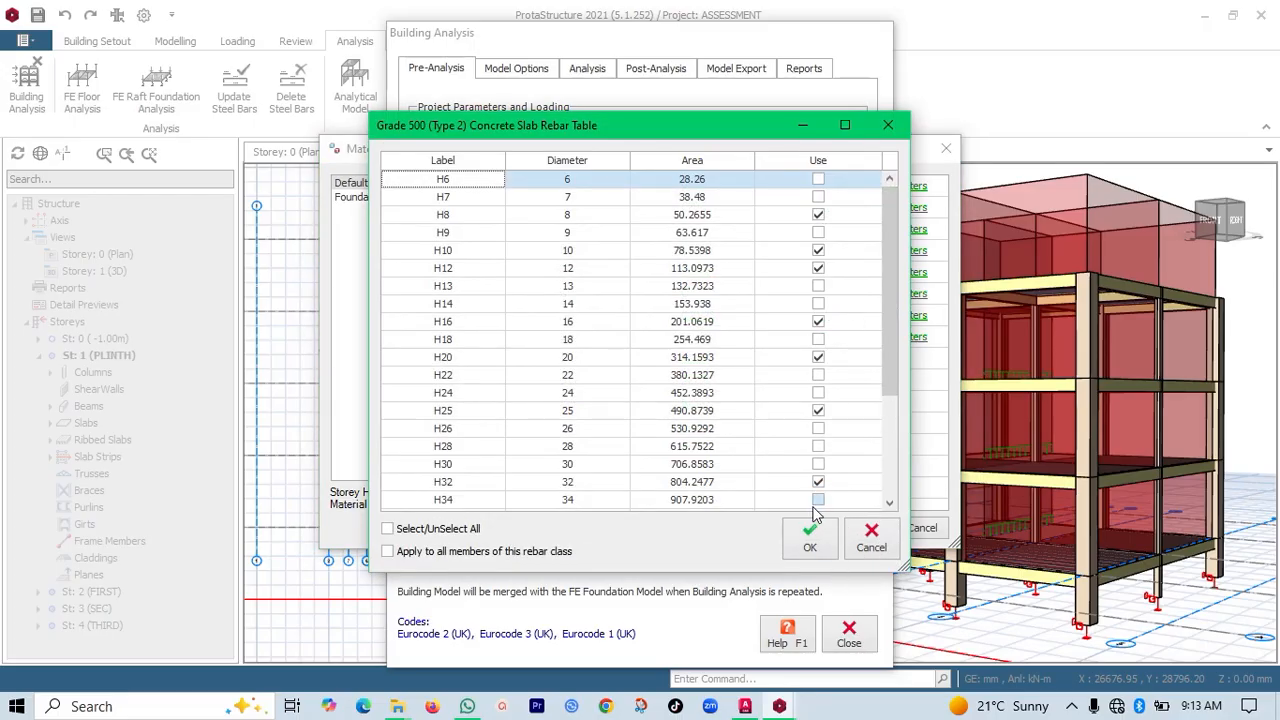
left_click(818, 481)
left_click(818, 410)
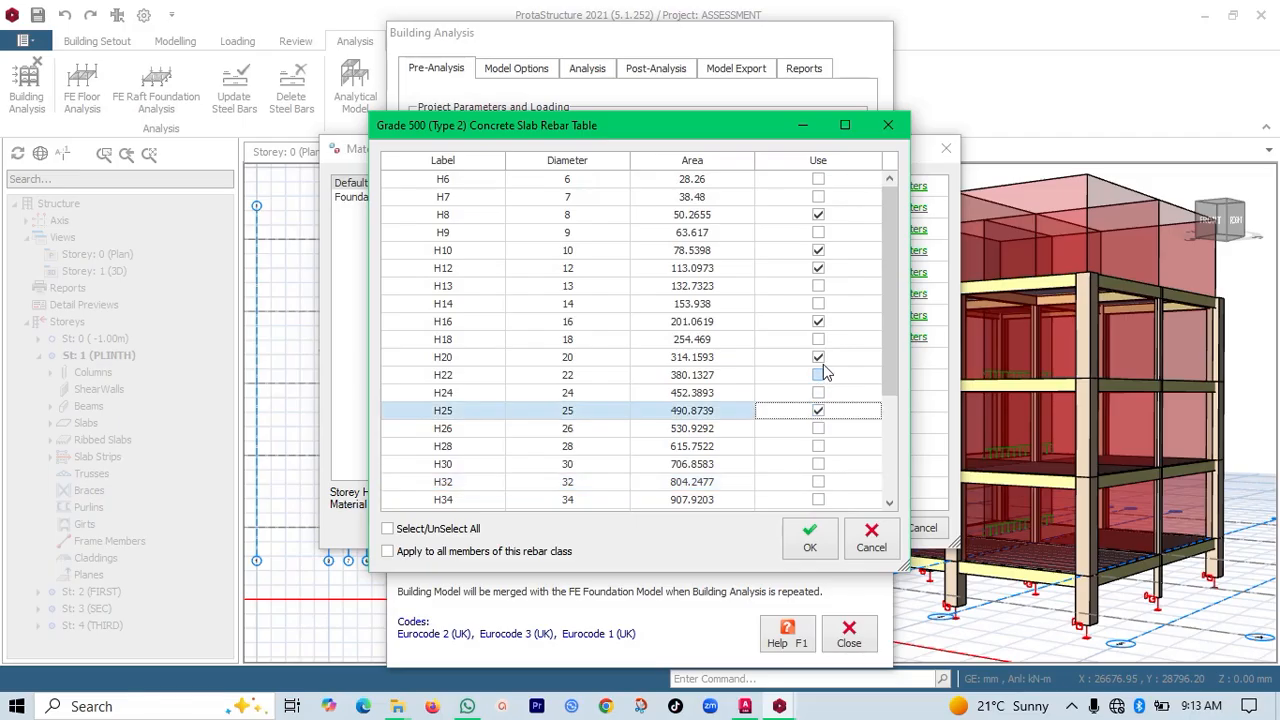
left_click(818, 357)
left_click(818, 321)
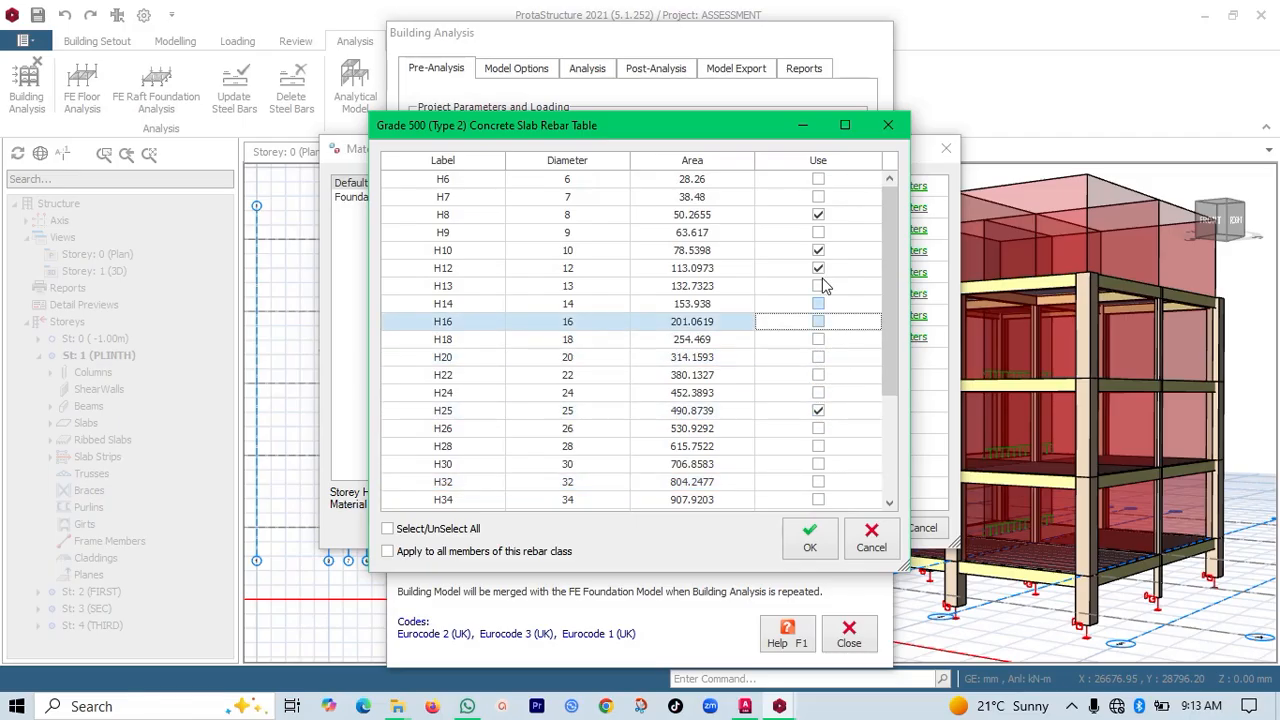
left_click(818, 214)
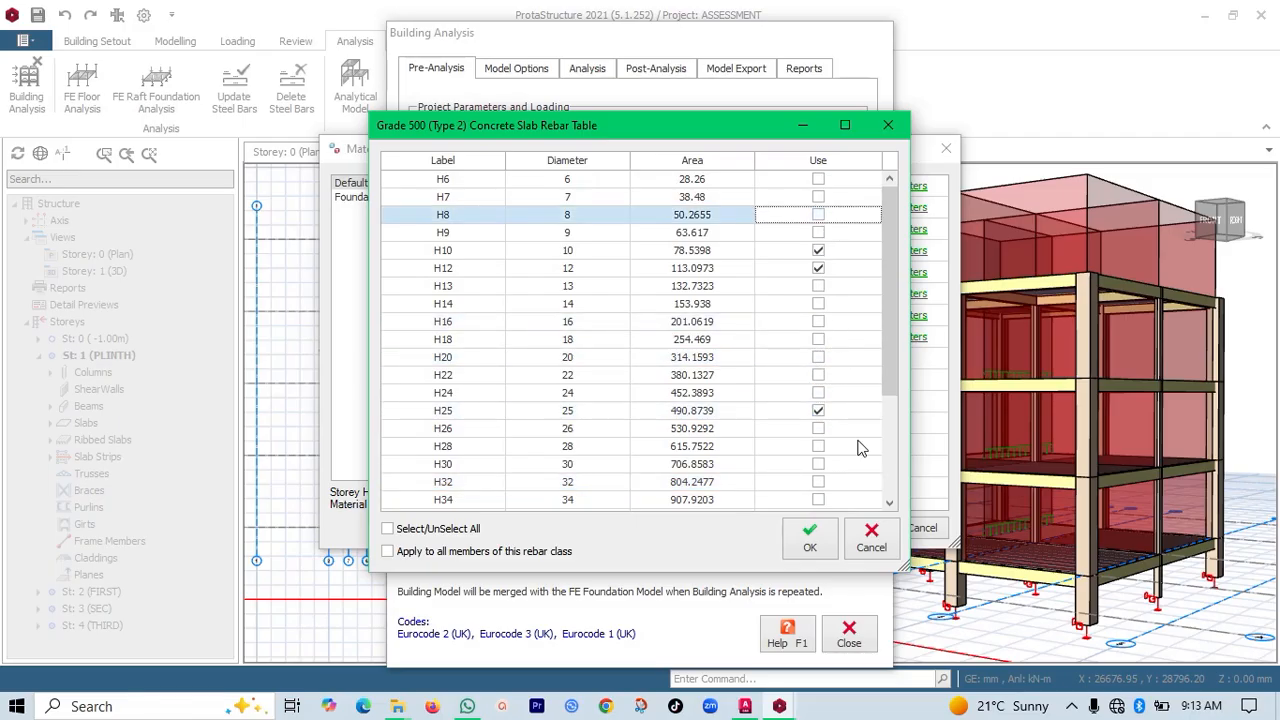
left_click(810, 540)
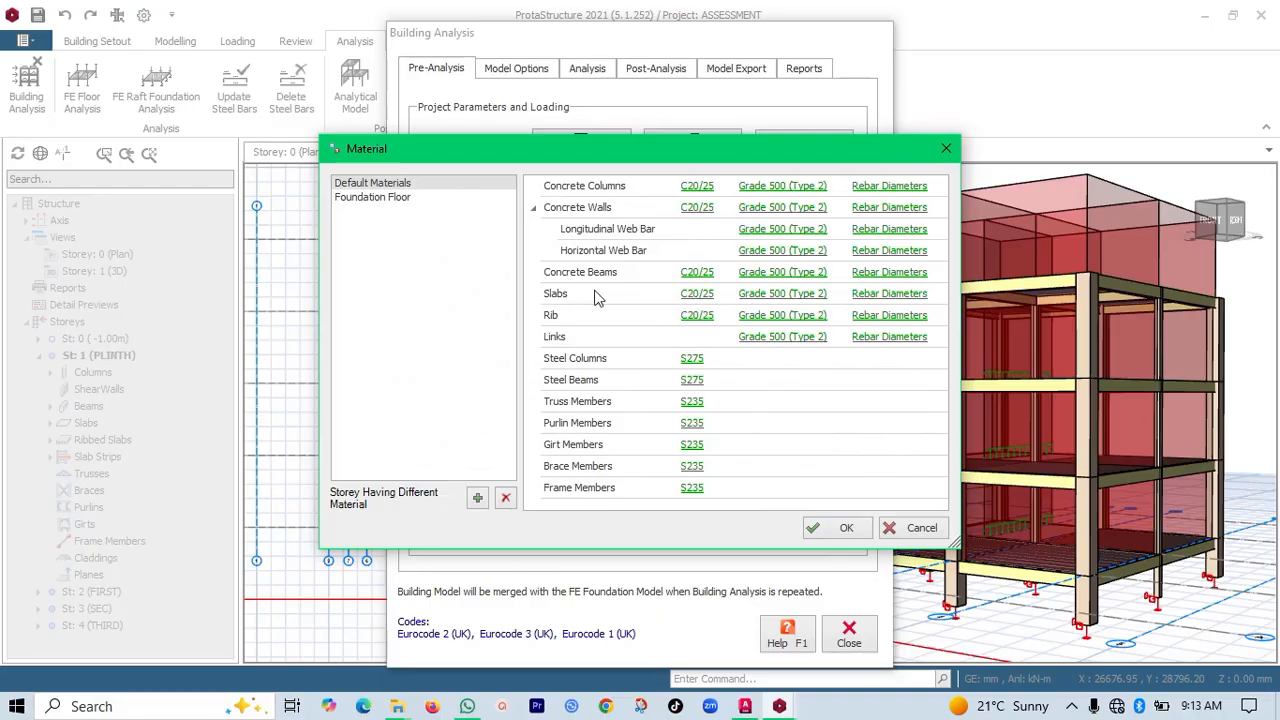
Exclude H8, H10, H20, H25 and H32 from the rib slab rebar diameters, keeping H12 and H16
left_click(890, 318)
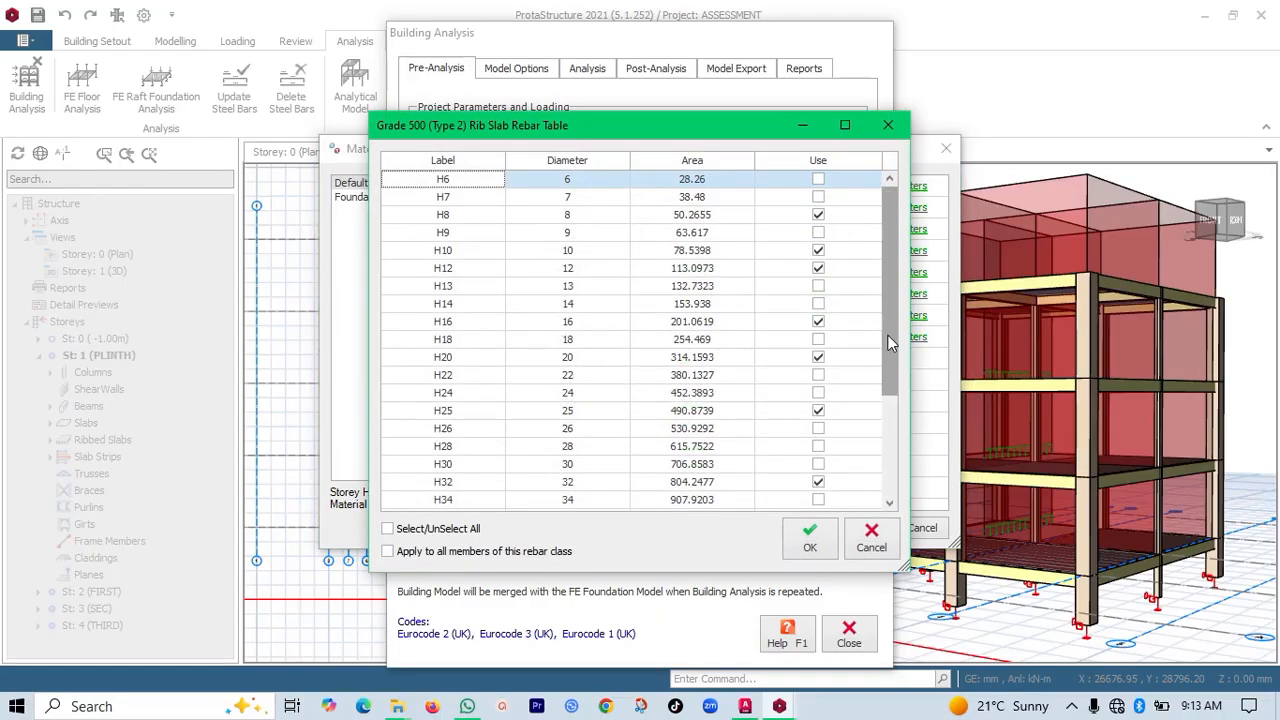
left_click(818, 484)
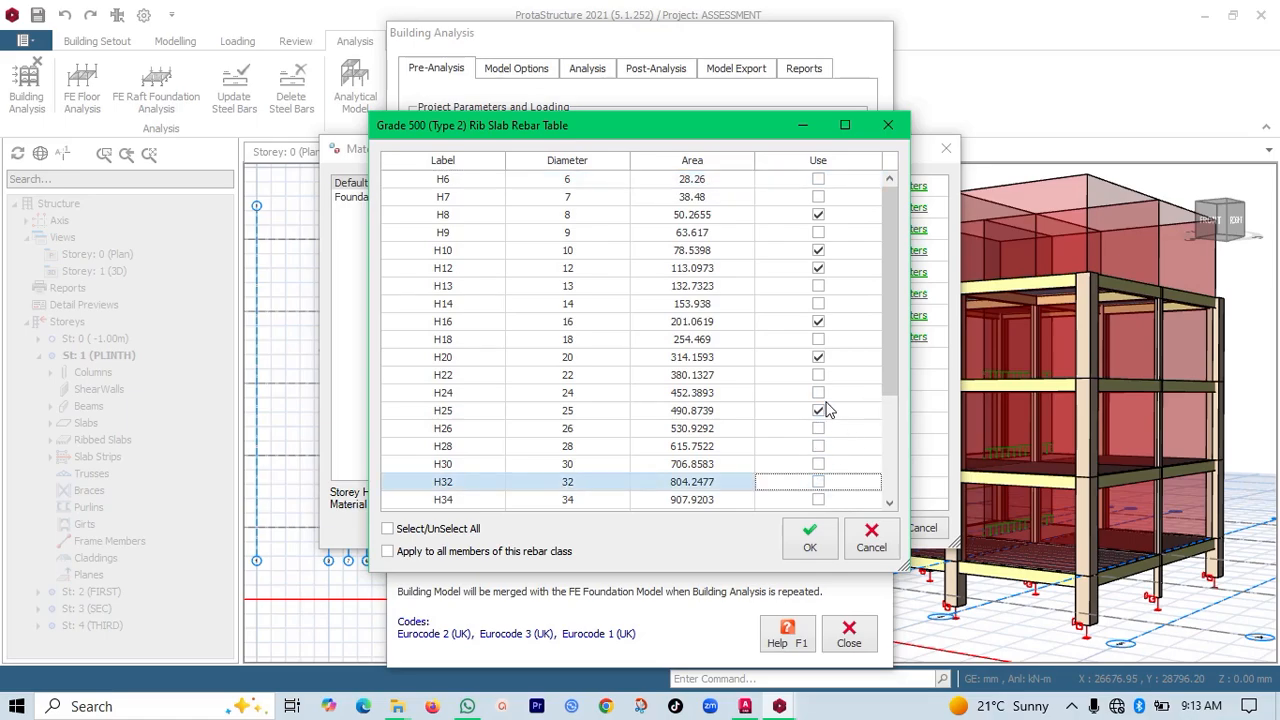
left_click(818, 410)
left_click(818, 358)
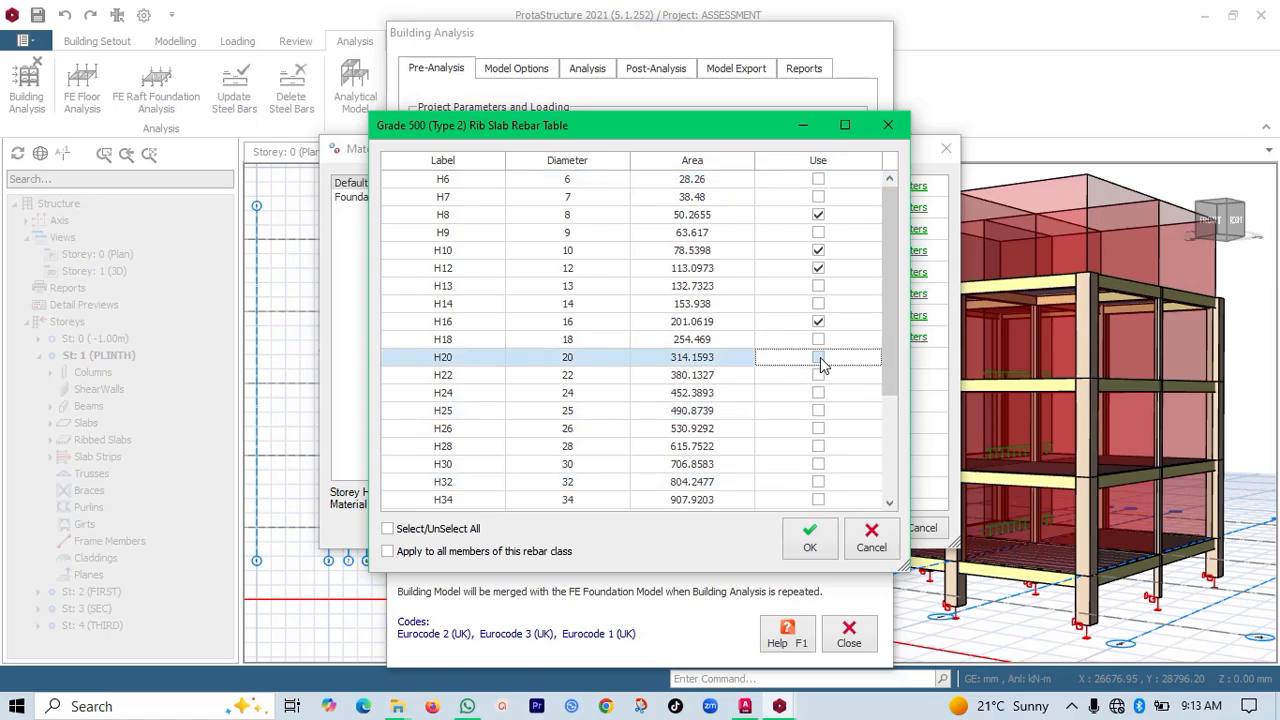
left_click(818, 251)
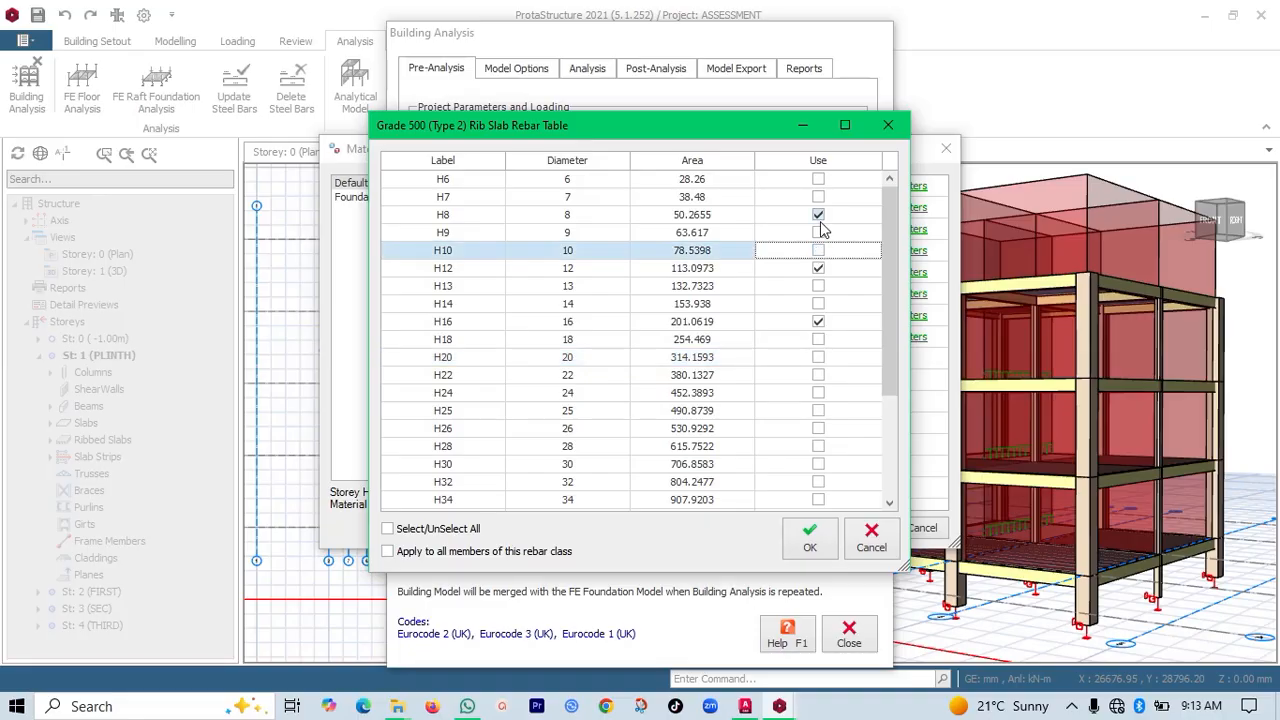
left_click(818, 215)
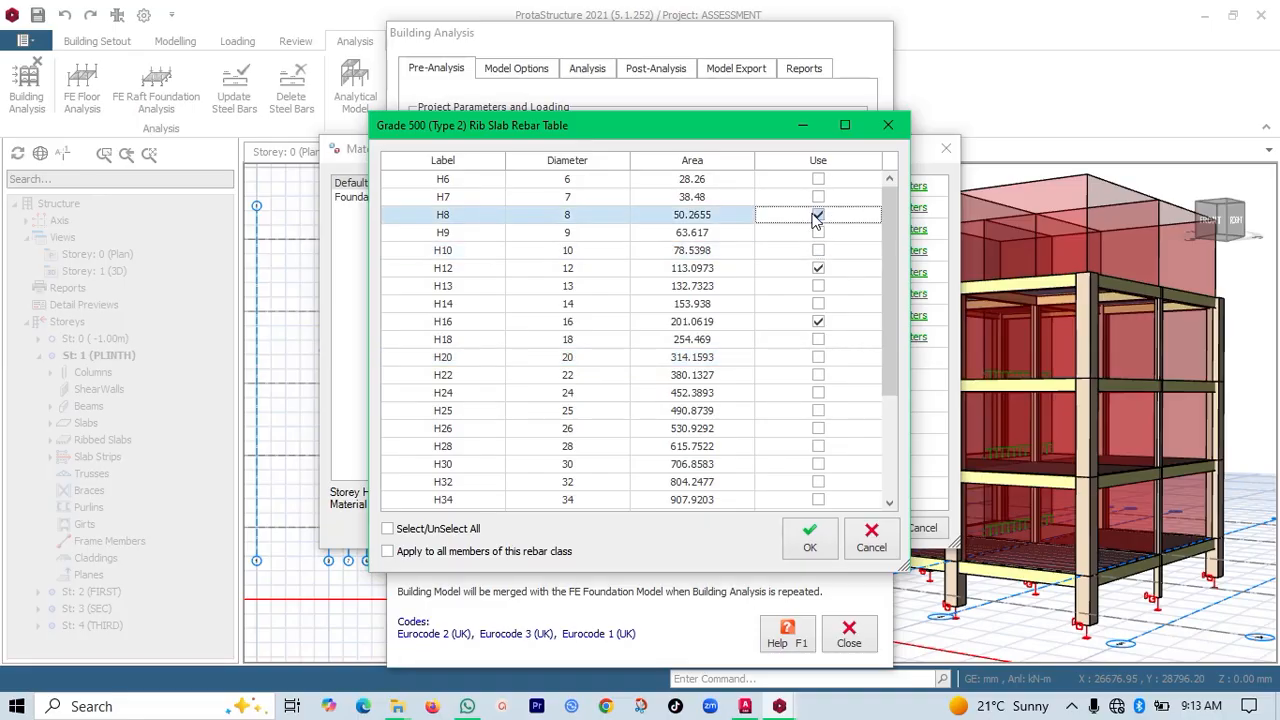
left_click(810, 538)
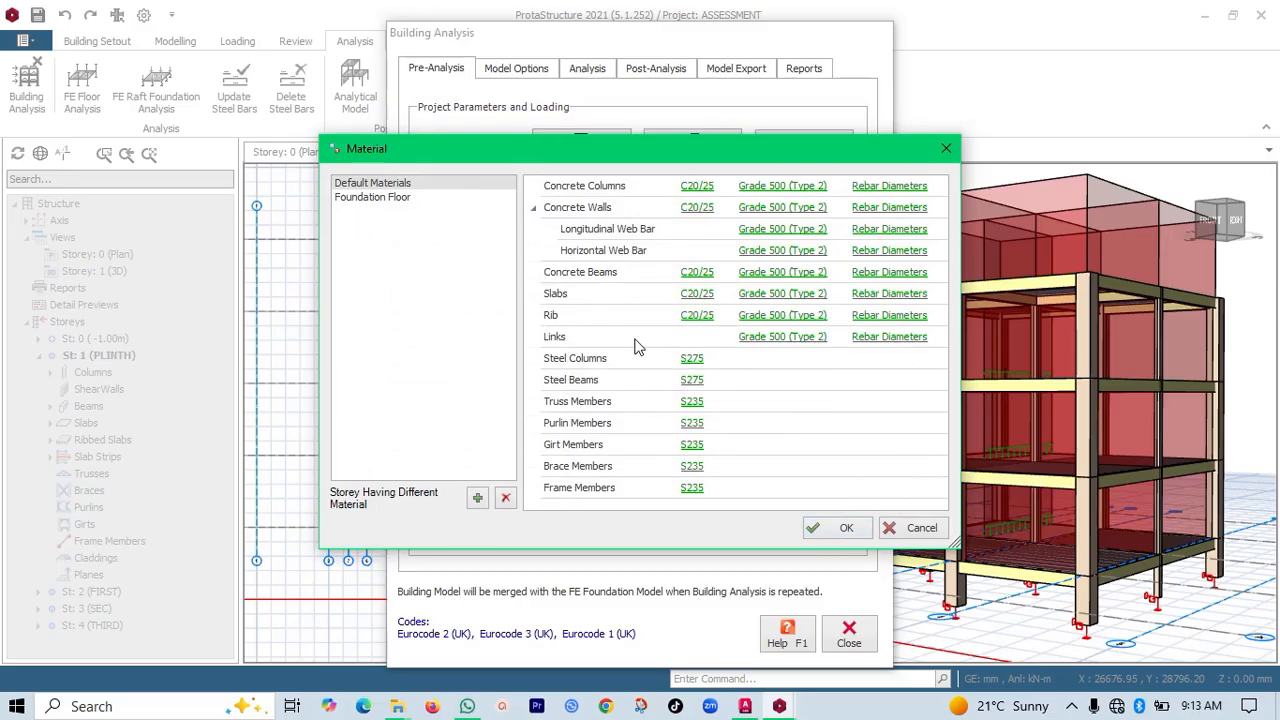
Exclude H10, H12 and H16 from the default link rebar diameters, keeping only H8
left_click(890, 339)
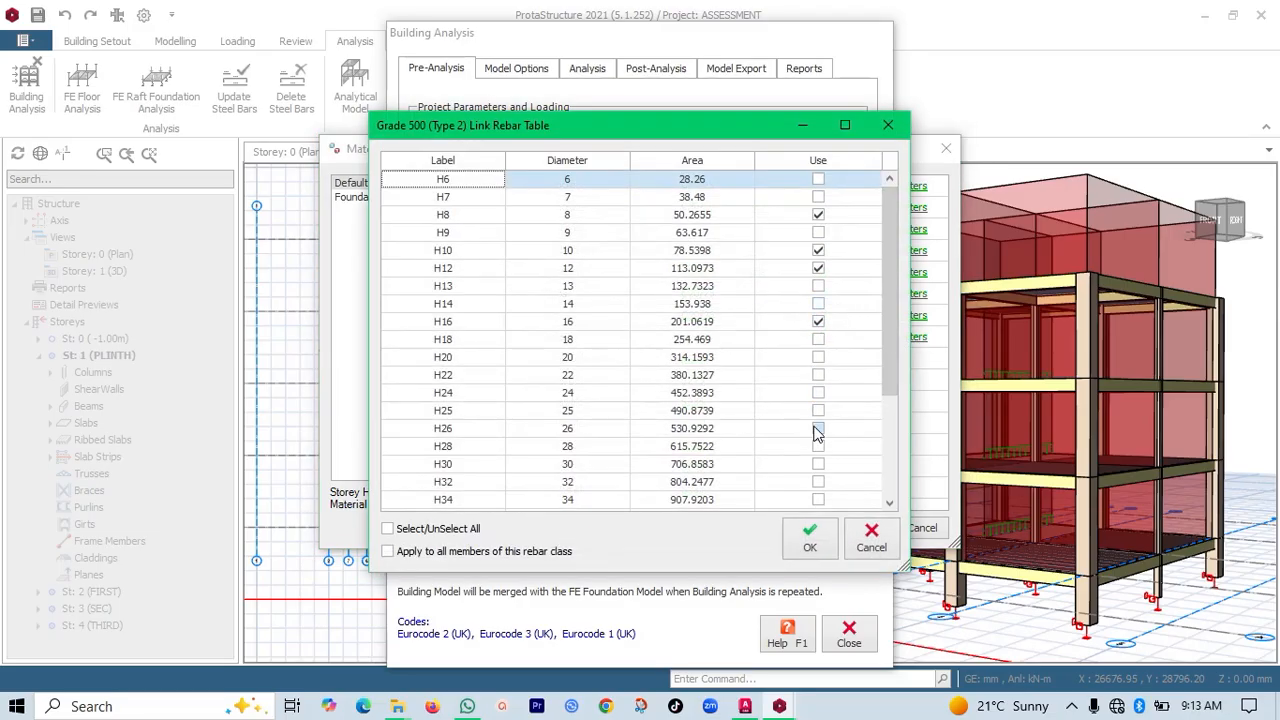
left_click(818, 322)
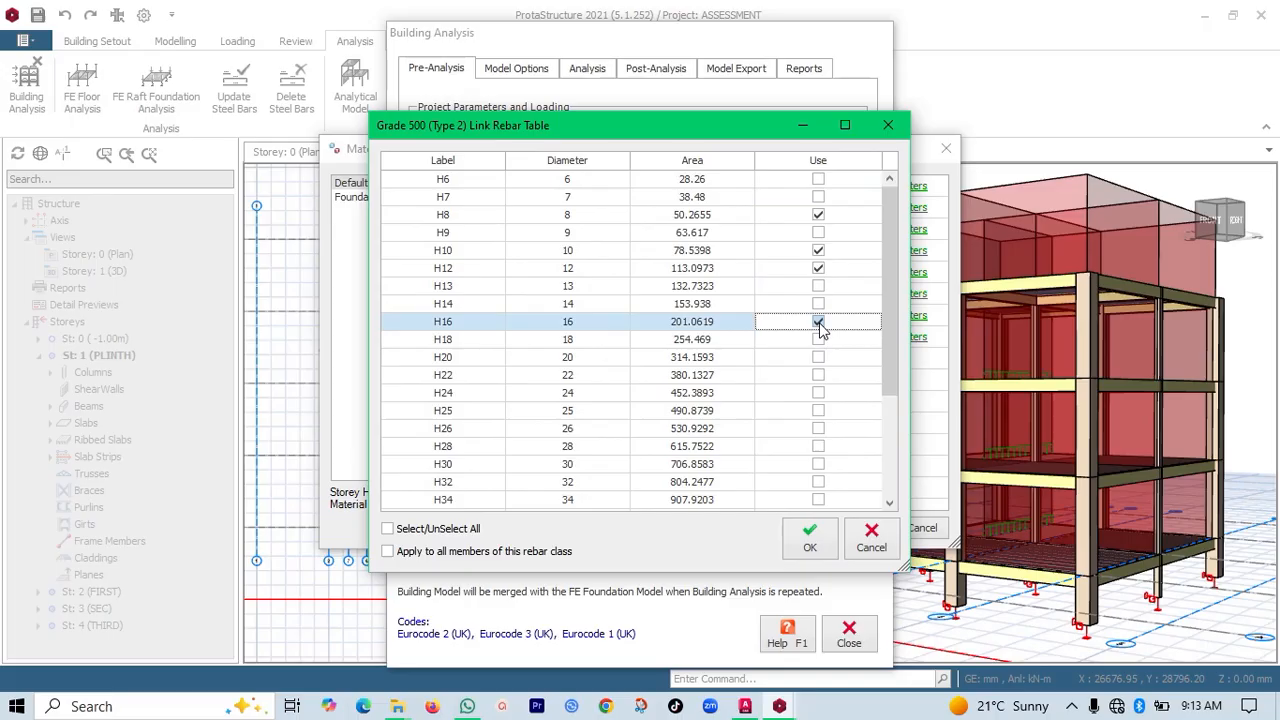
left_click(818, 268)
left_click(818, 251)
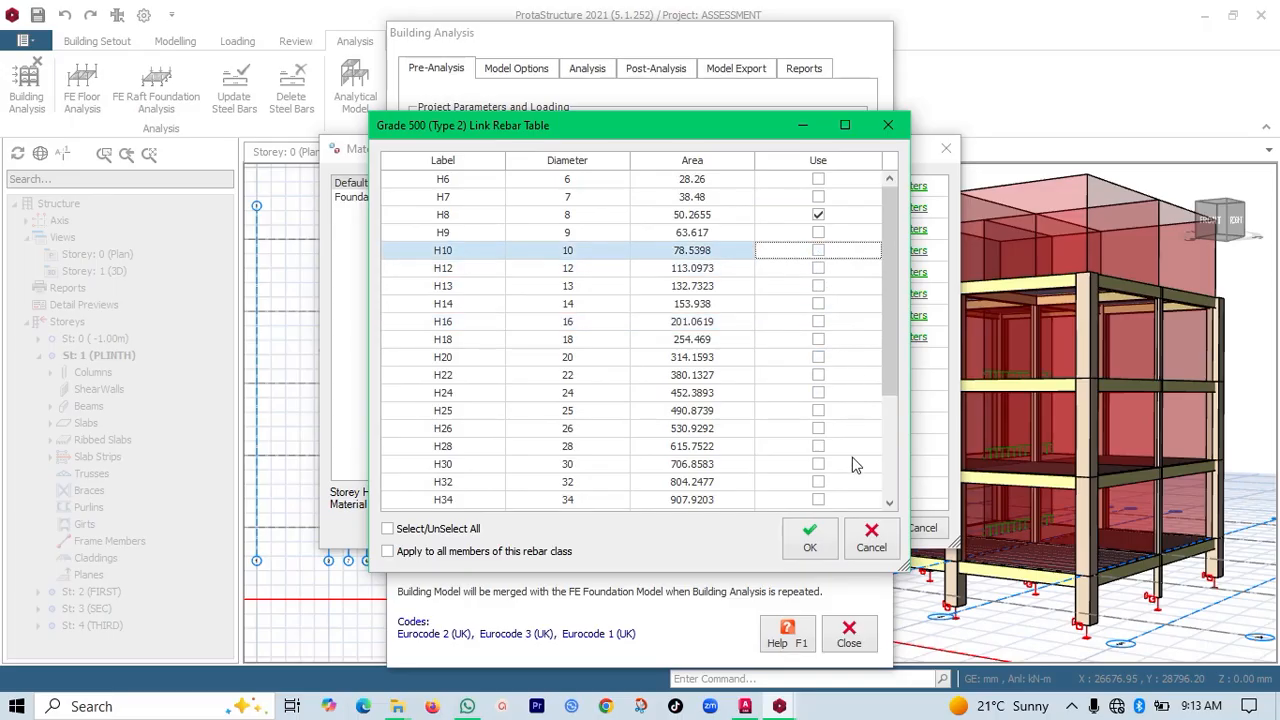
left_click(808, 545)
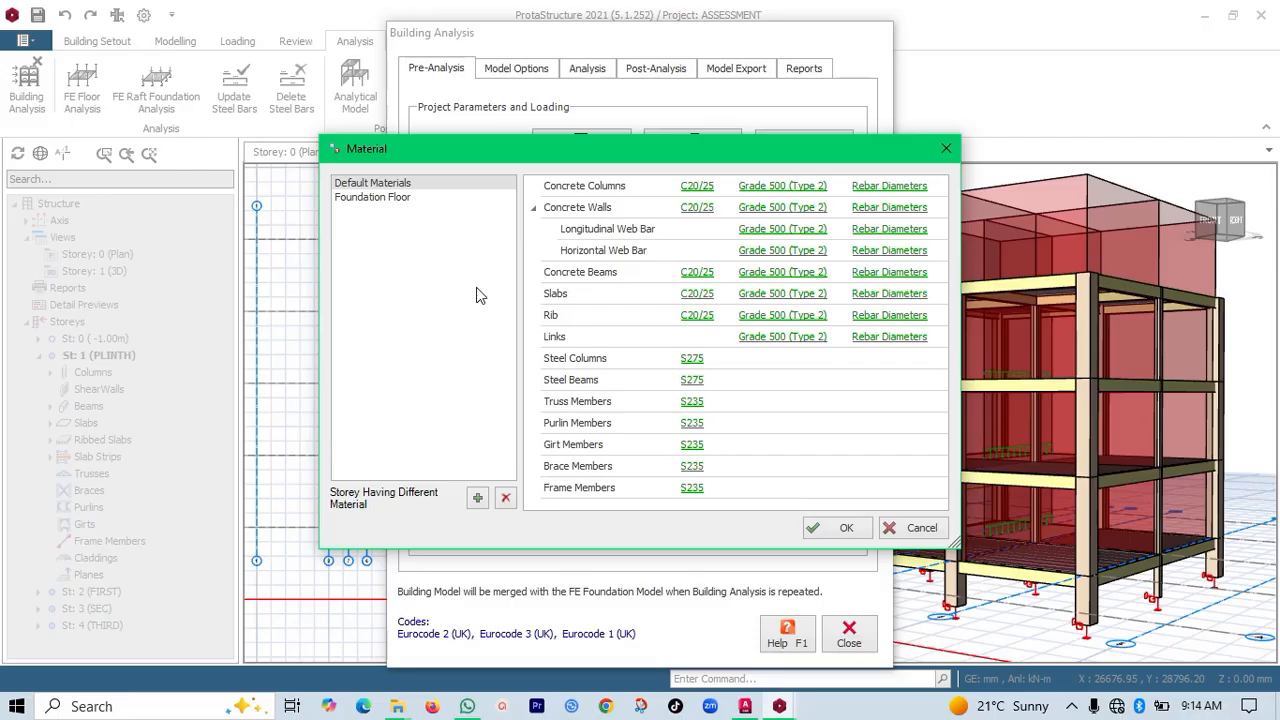
Set the foundation floor's concrete to C20/25 and apply it to all members of this material class in the storey
left_click(403, 212)
left_click(397, 199)
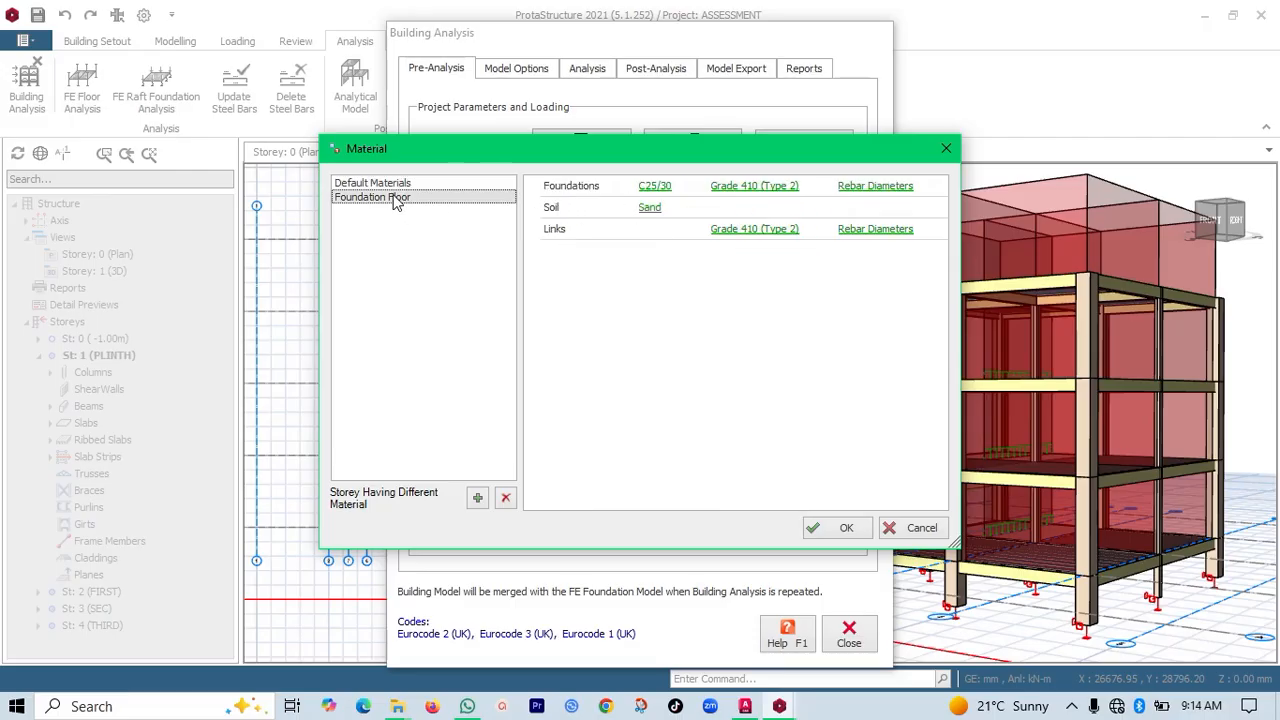
left_click(663, 187)
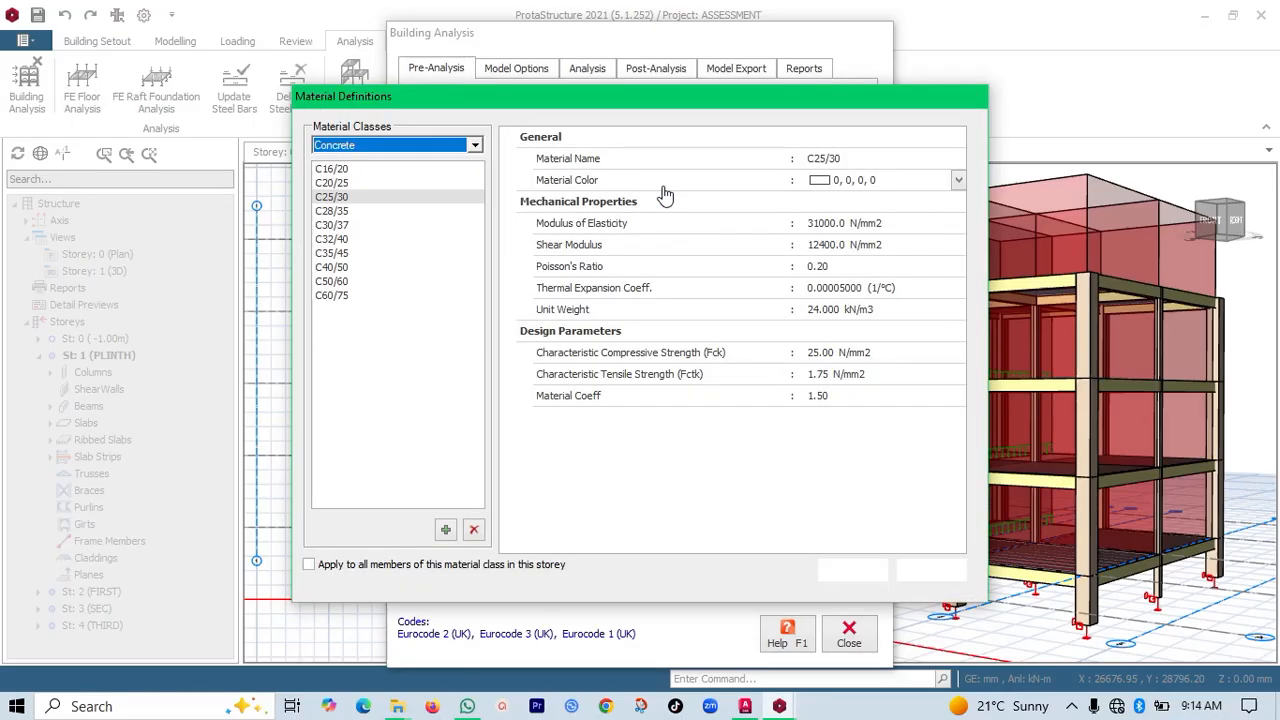
left_click(392, 184)
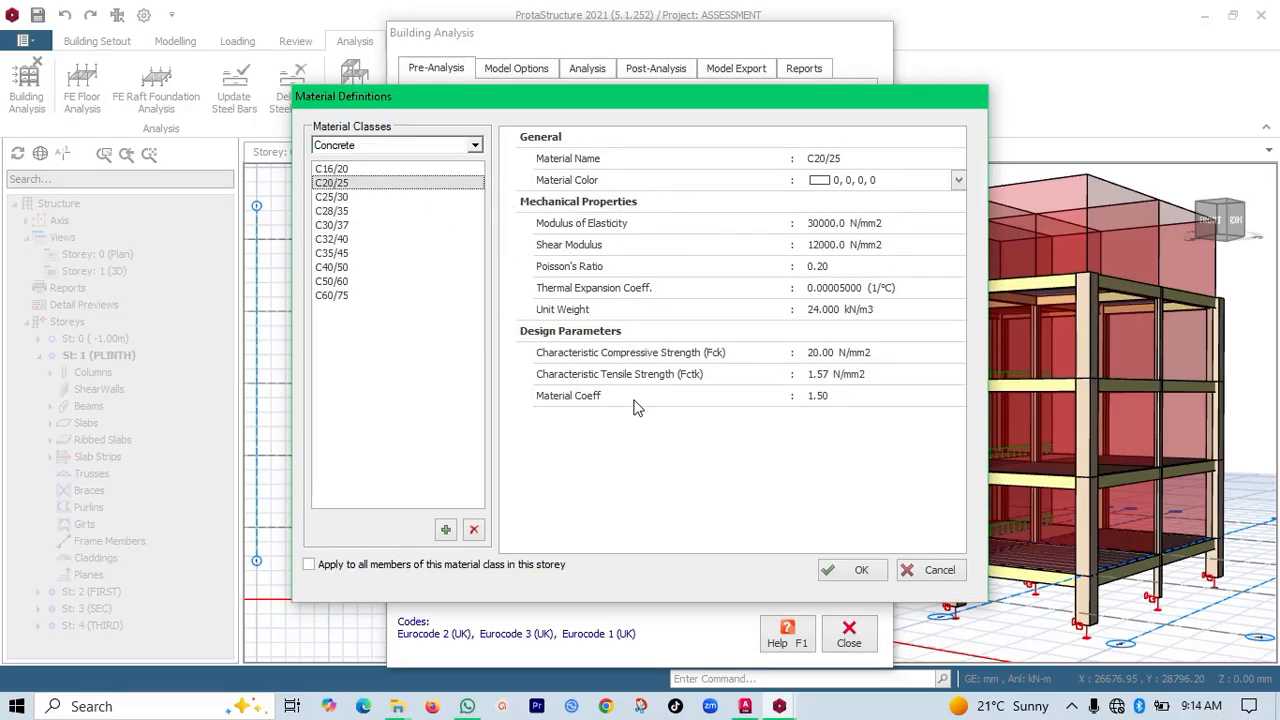
left_click(309, 565)
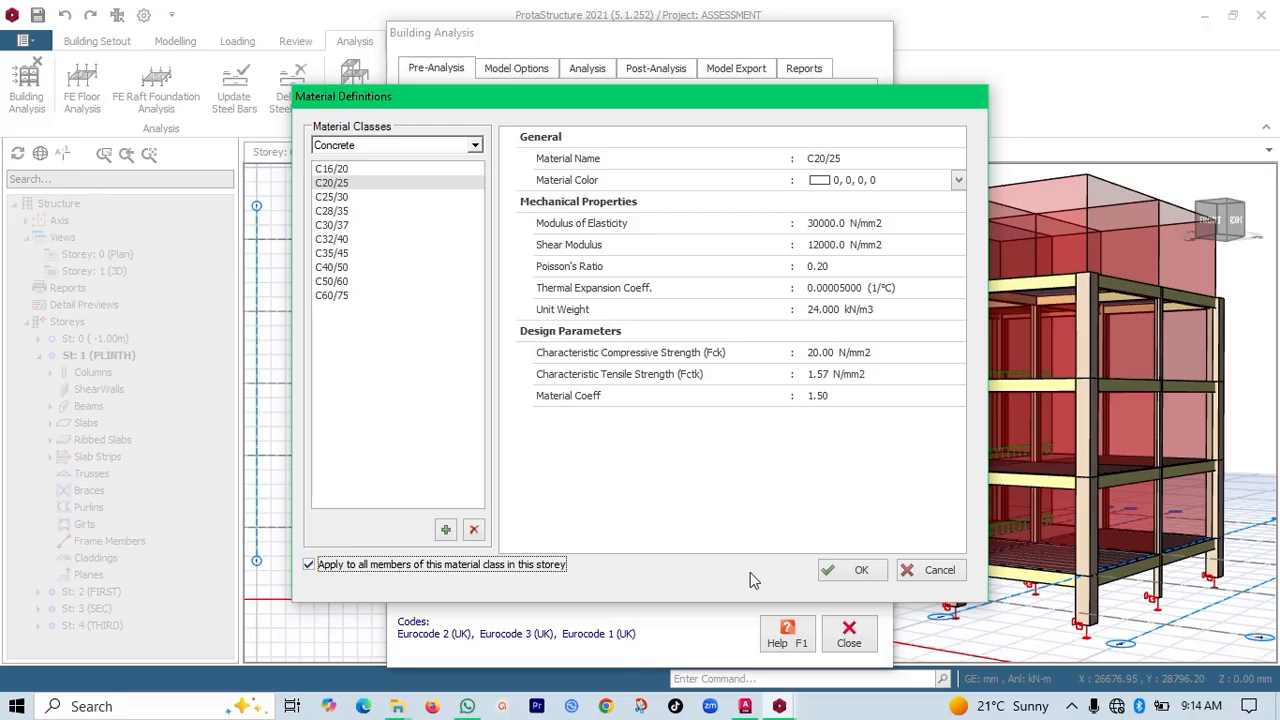
left_click(856, 570)
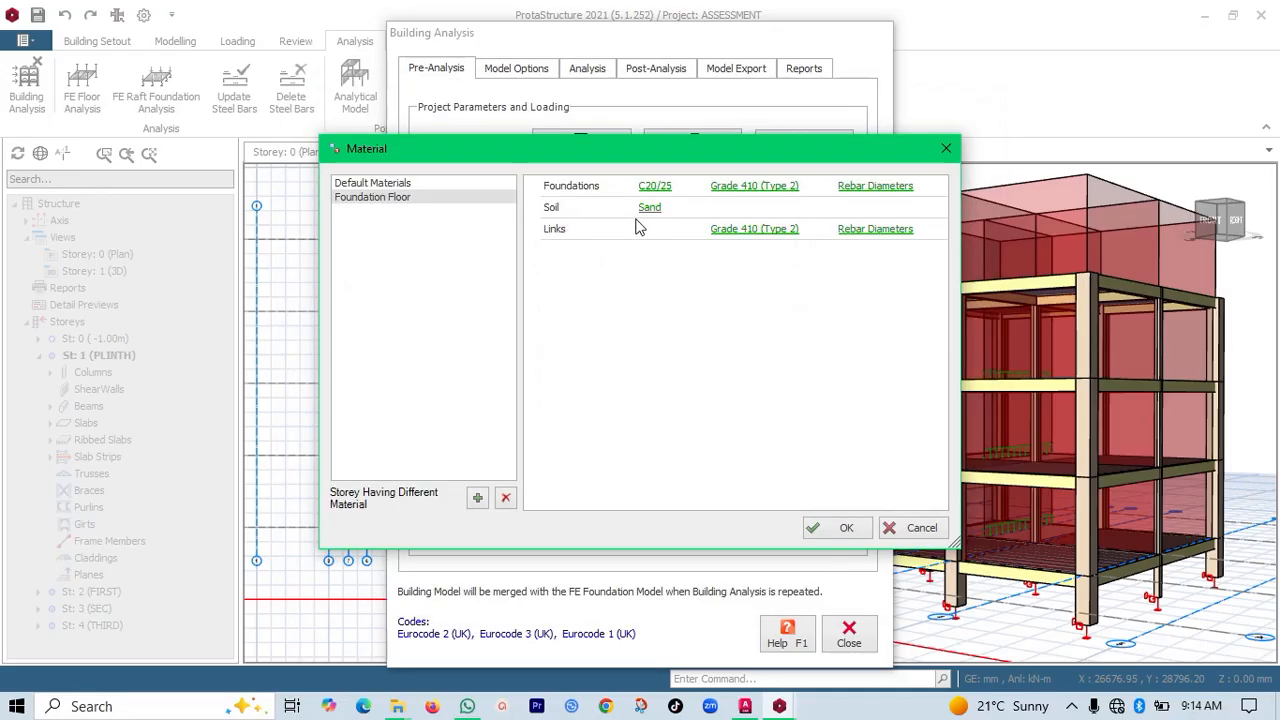
Keep Sand as the foundation floor's soil material and set the foundation rebar grade to Grade 500 (Type 2)
left_click(650, 208)
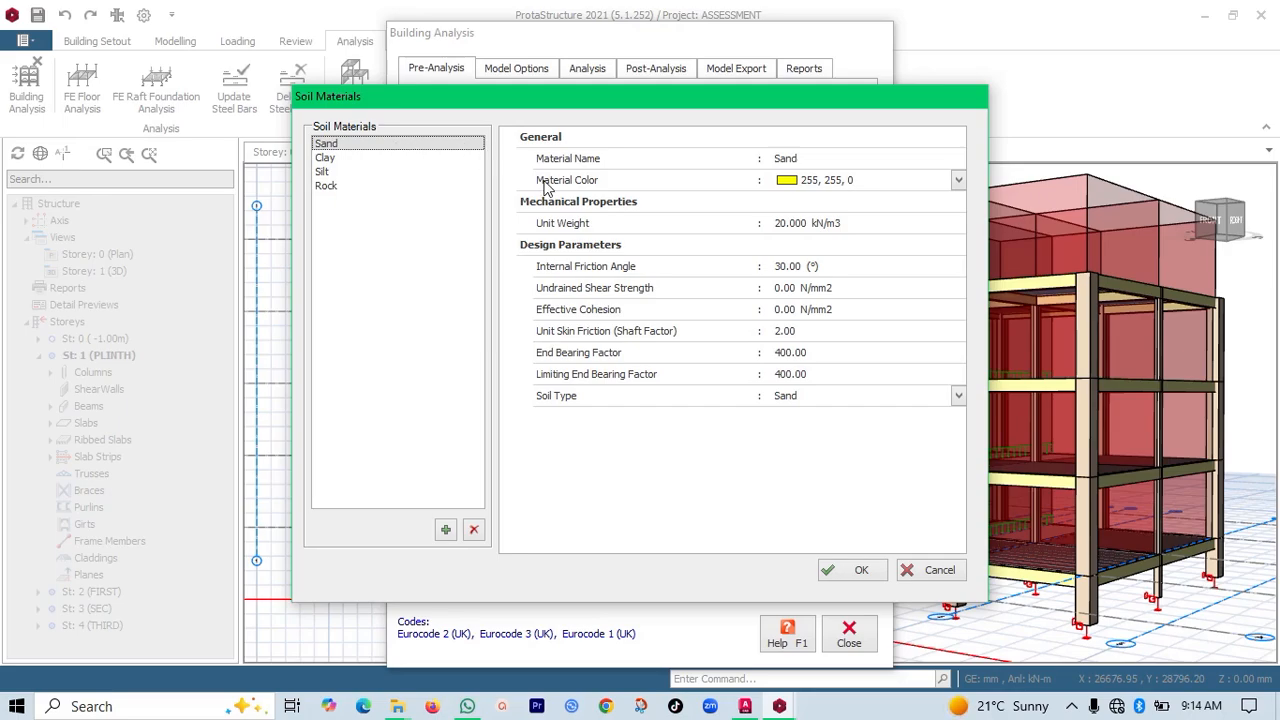
left_click(862, 572)
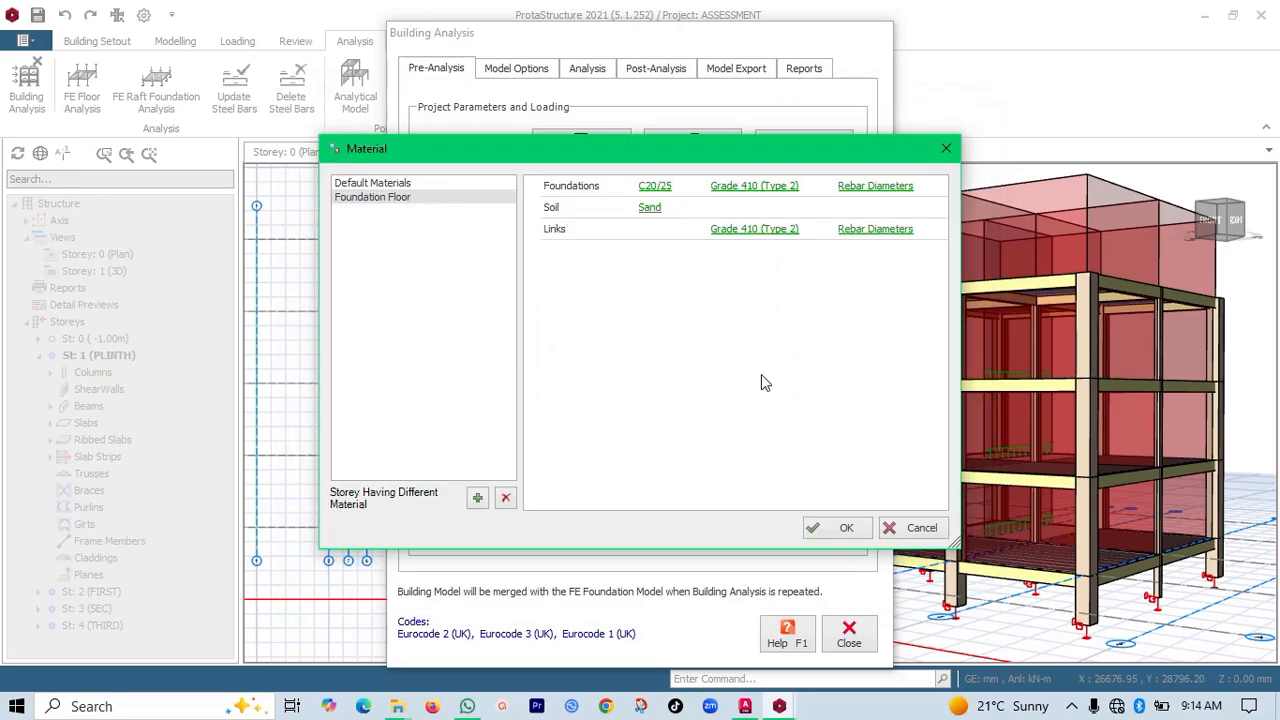
left_click(766, 192)
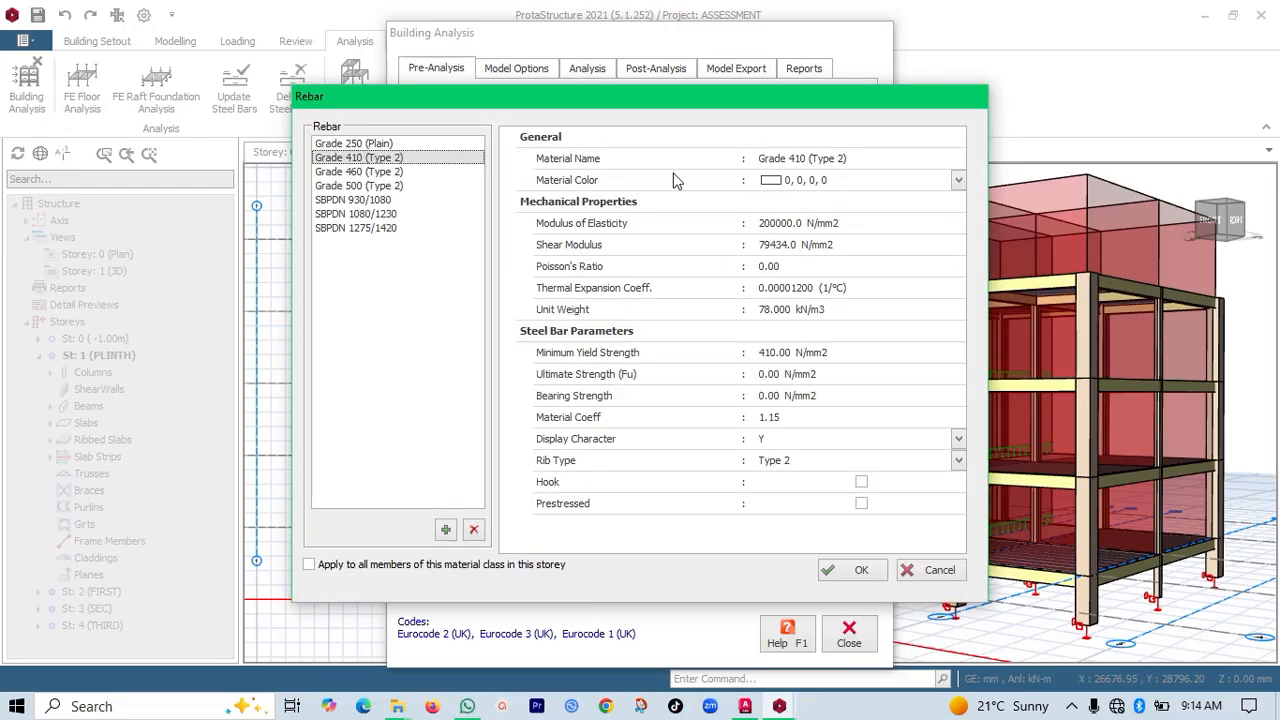
left_click(353, 188)
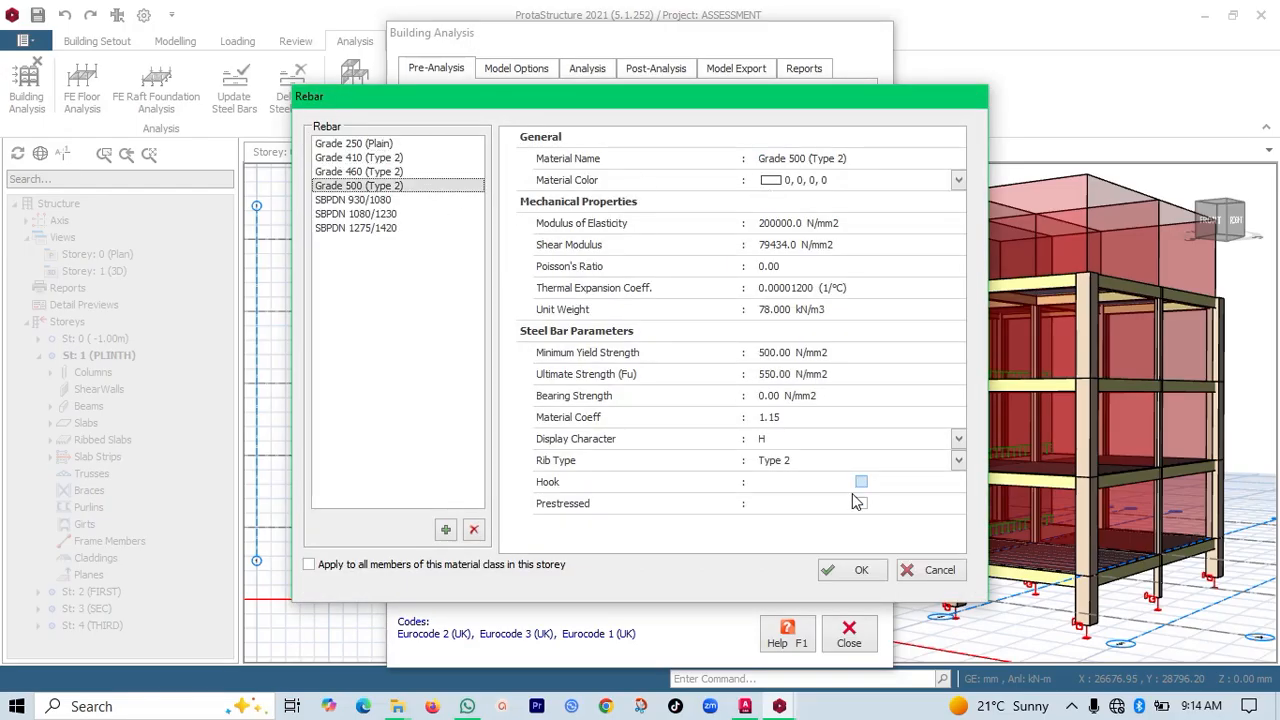
left_click(862, 571)
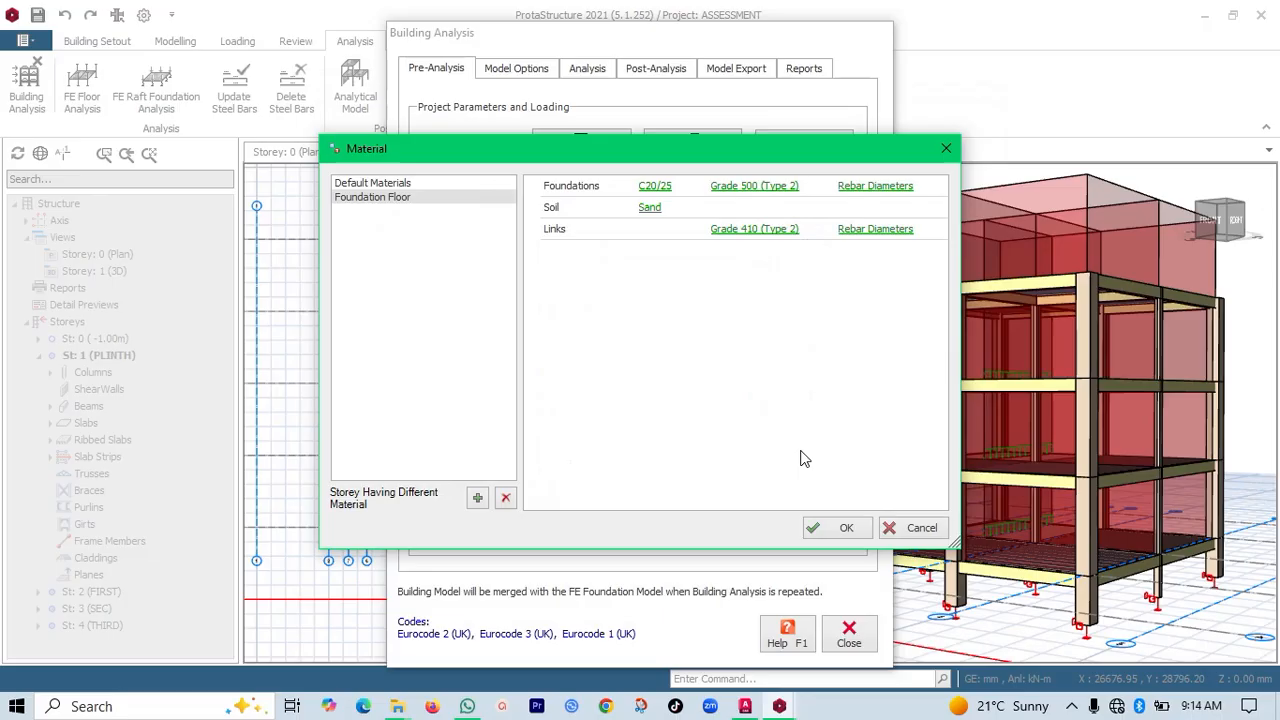
Set the rebar grade of the foundation floor's links to Grade 500 (Type 2)
left_click(754, 232)
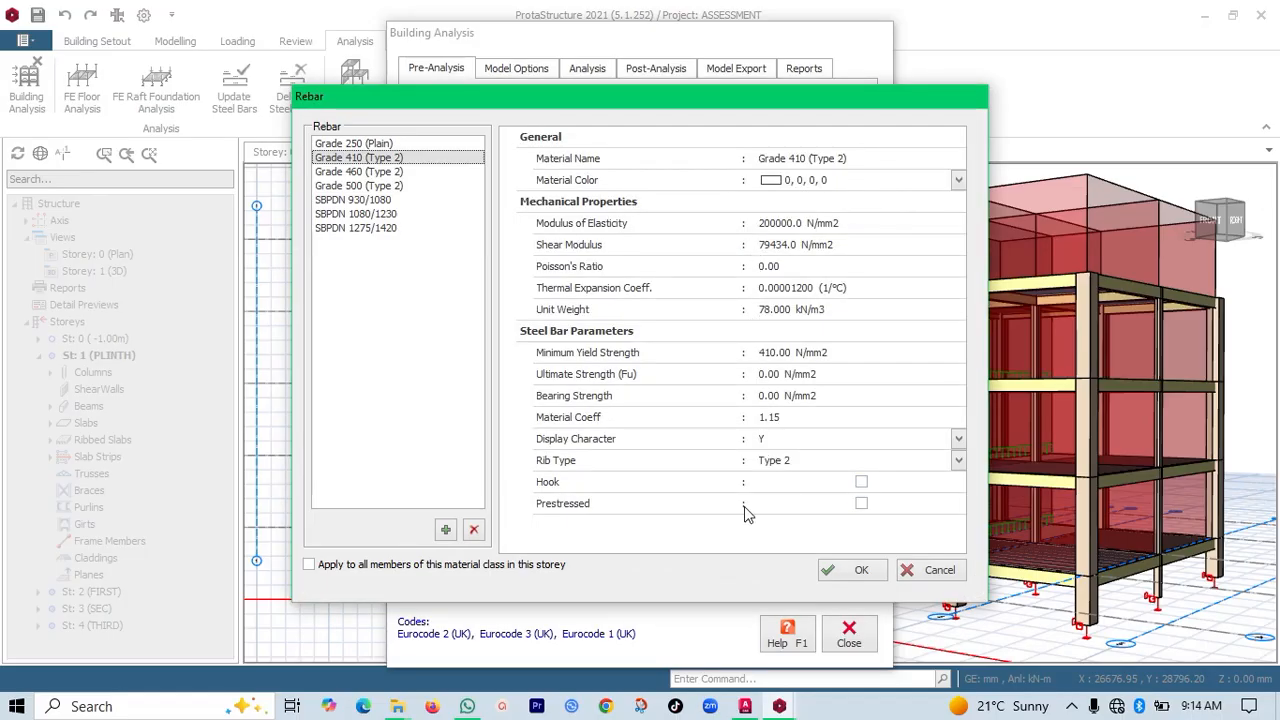
left_click(364, 186)
left_click(838, 569)
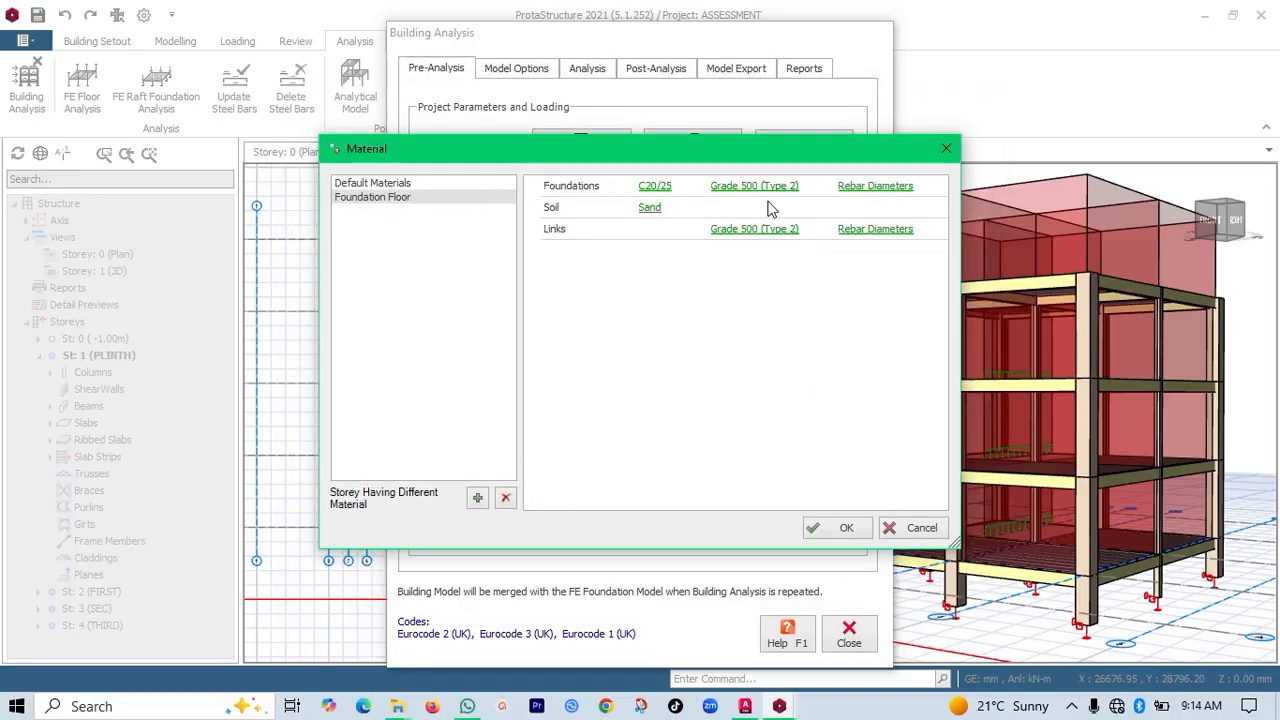
Exclude H20, H25 and H32 from the foundation rebar diameters and permit H12 alongside H16
left_click(863, 188)
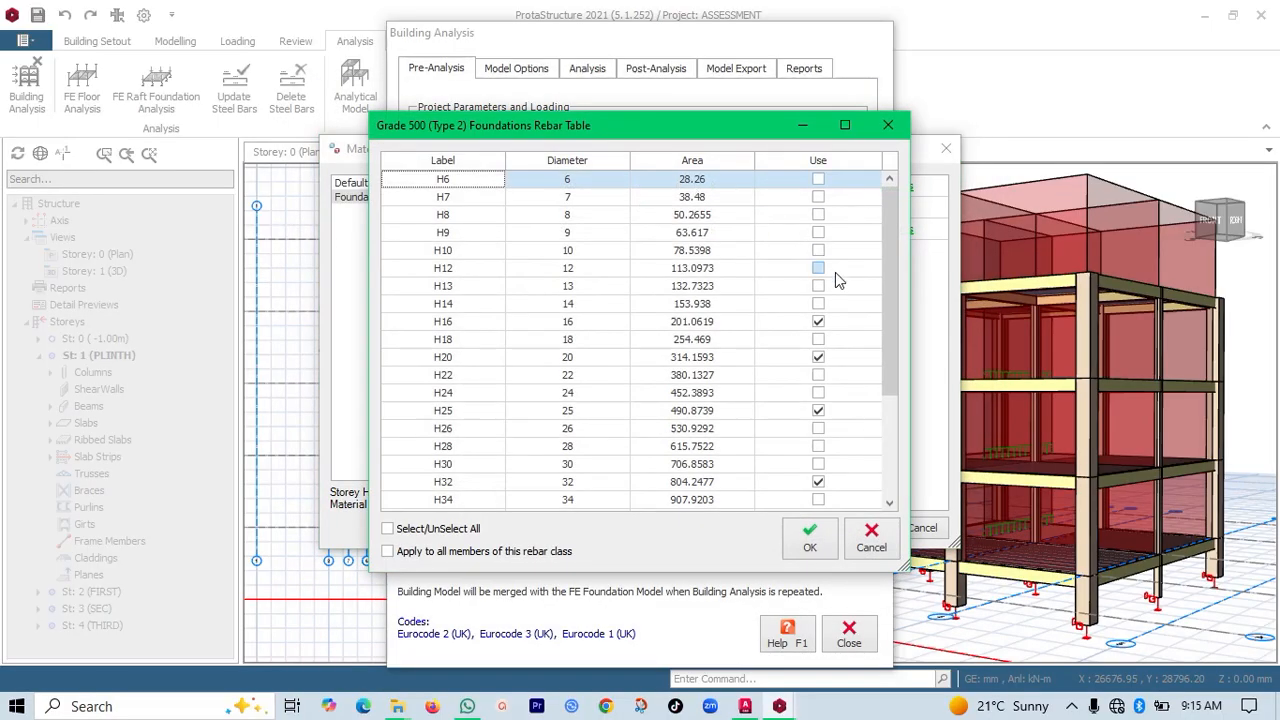
left_click(819, 358)
left_click(819, 410)
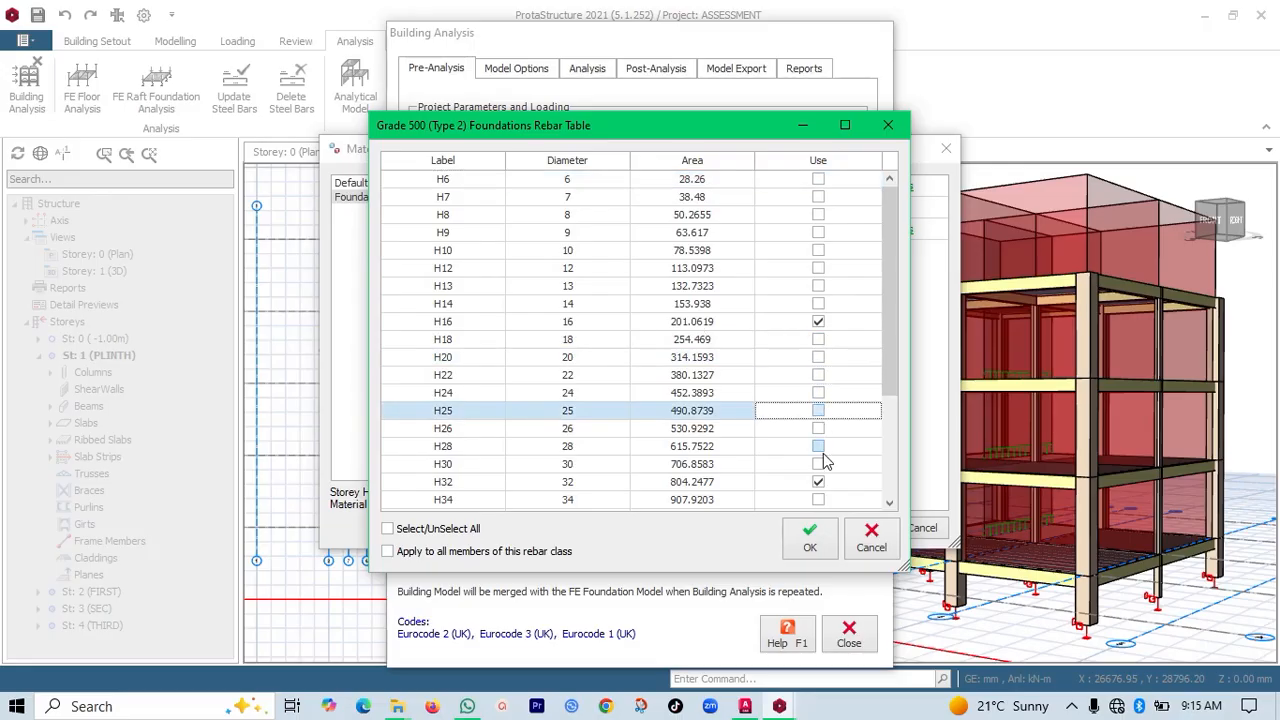
left_click(819, 482)
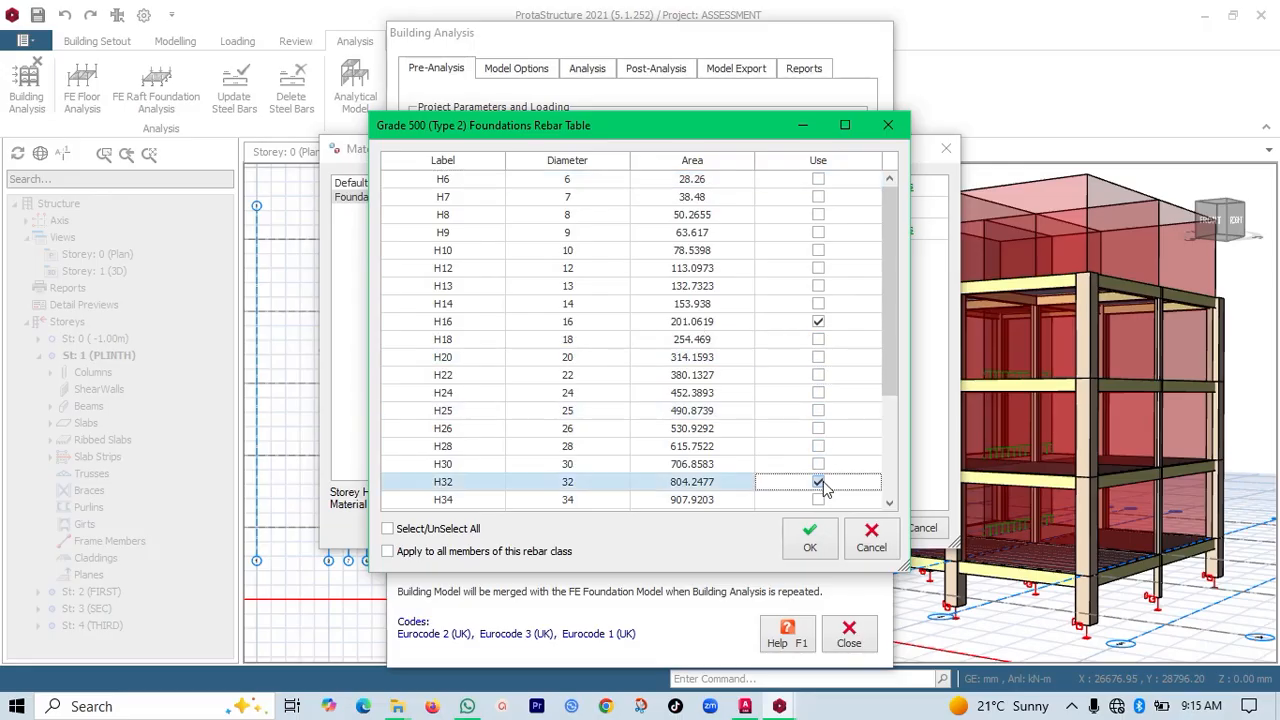
left_click(818, 268)
left_click(810, 540)
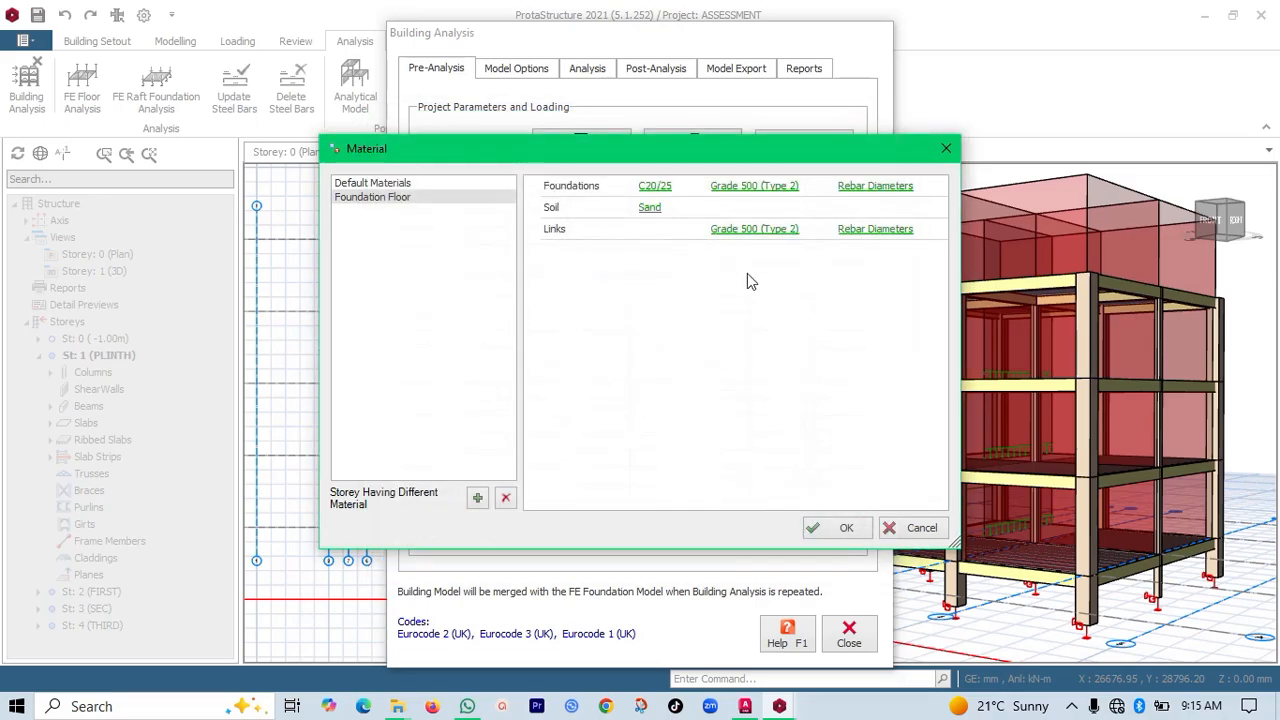
Exclude H10, H12 and H16 from the foundation floor's link rebar diameters, keeping only H8, and accept the material settings
left_click(875, 229)
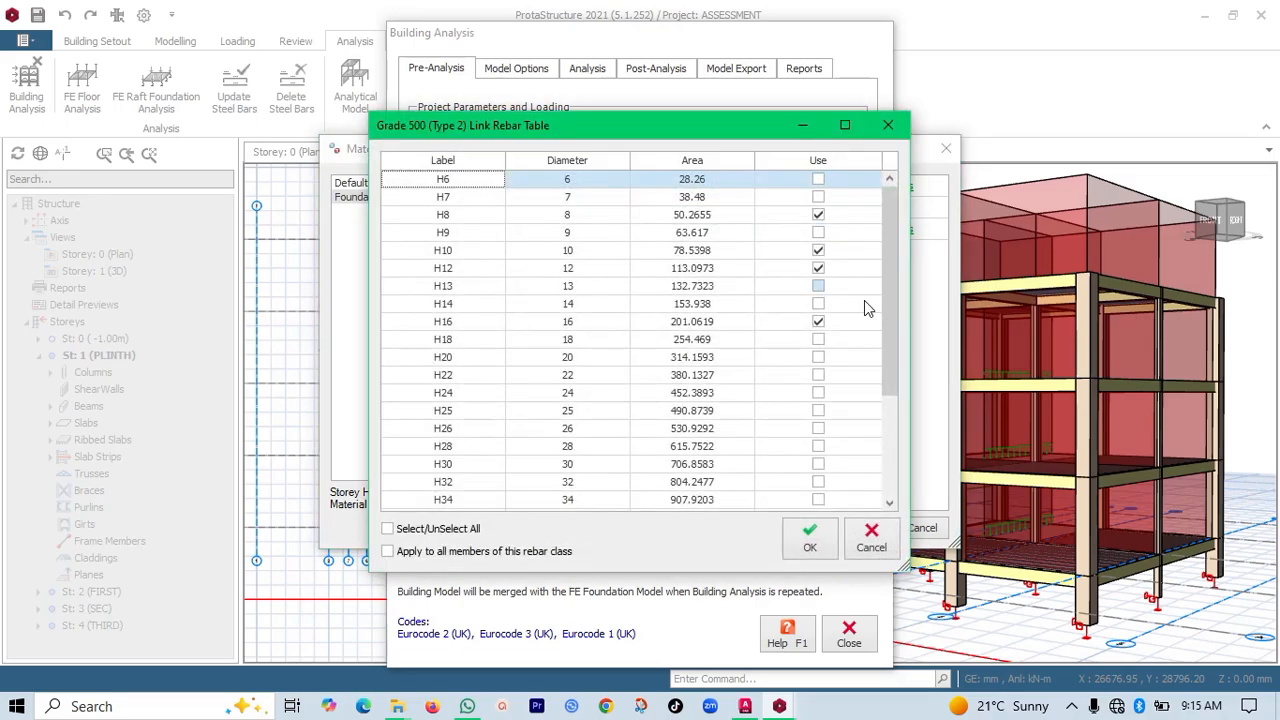
left_click(818, 322)
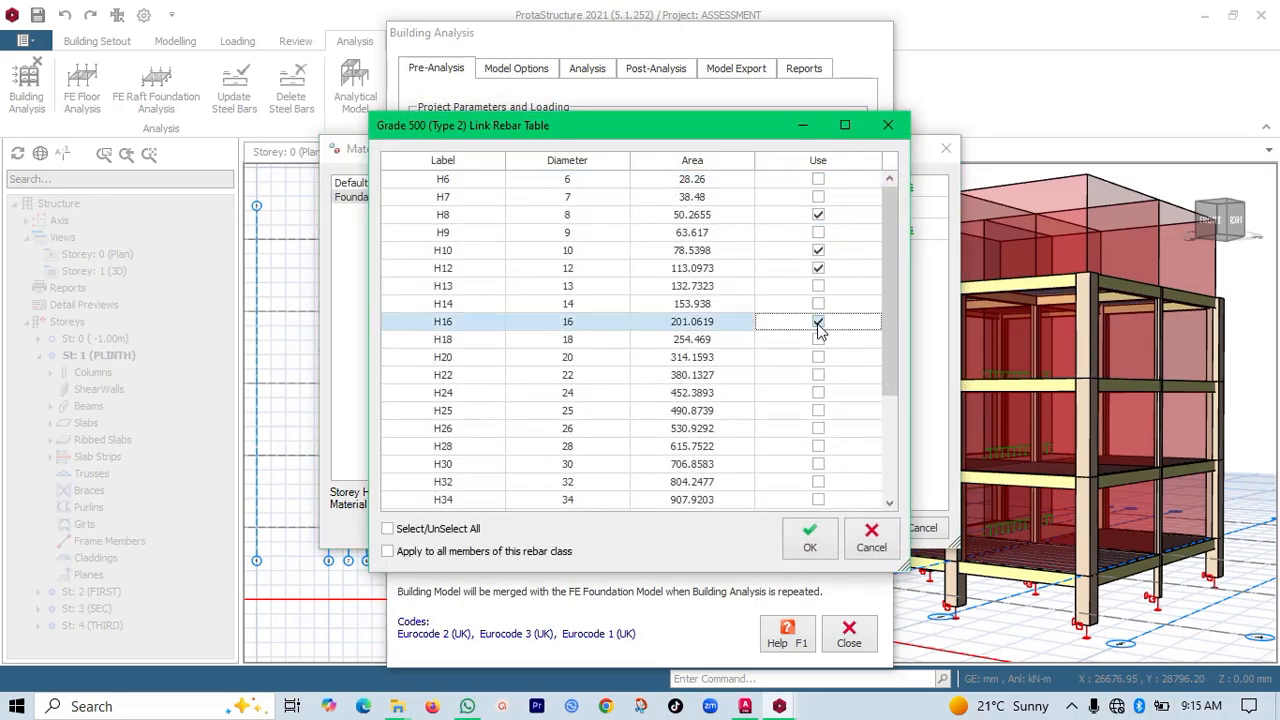
left_click(818, 268)
left_click(818, 251)
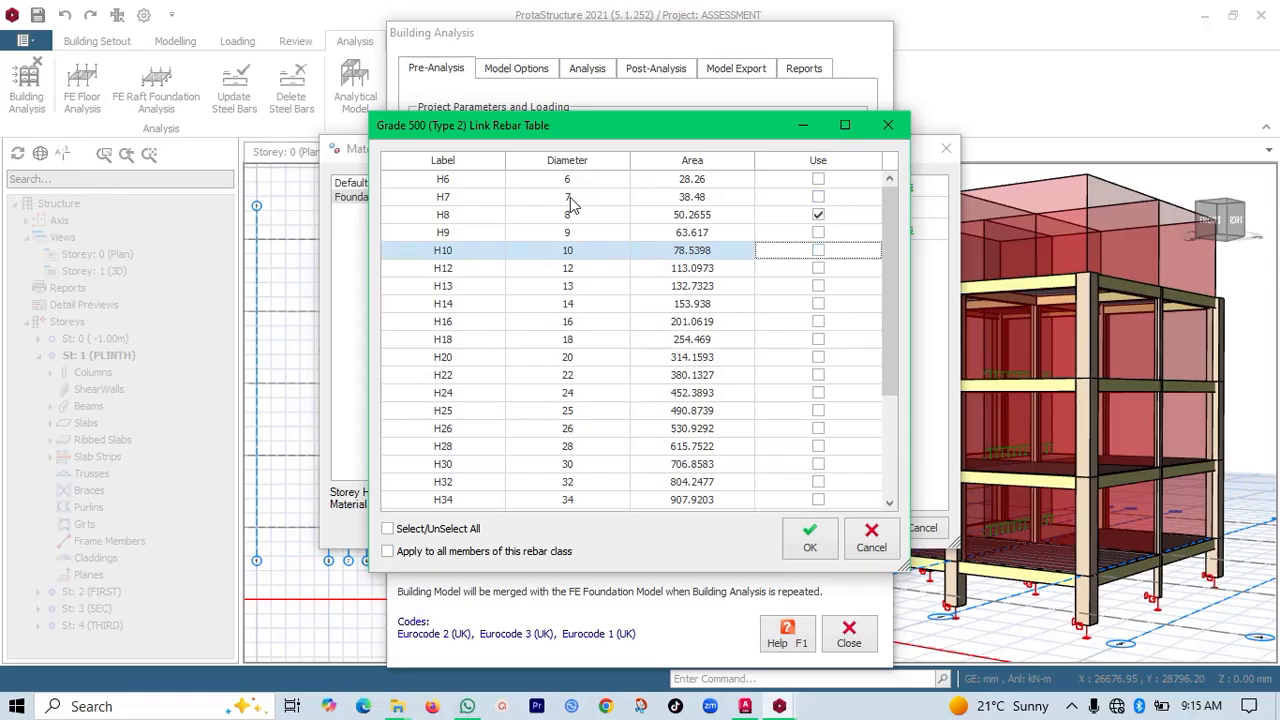
left_click(812, 535)
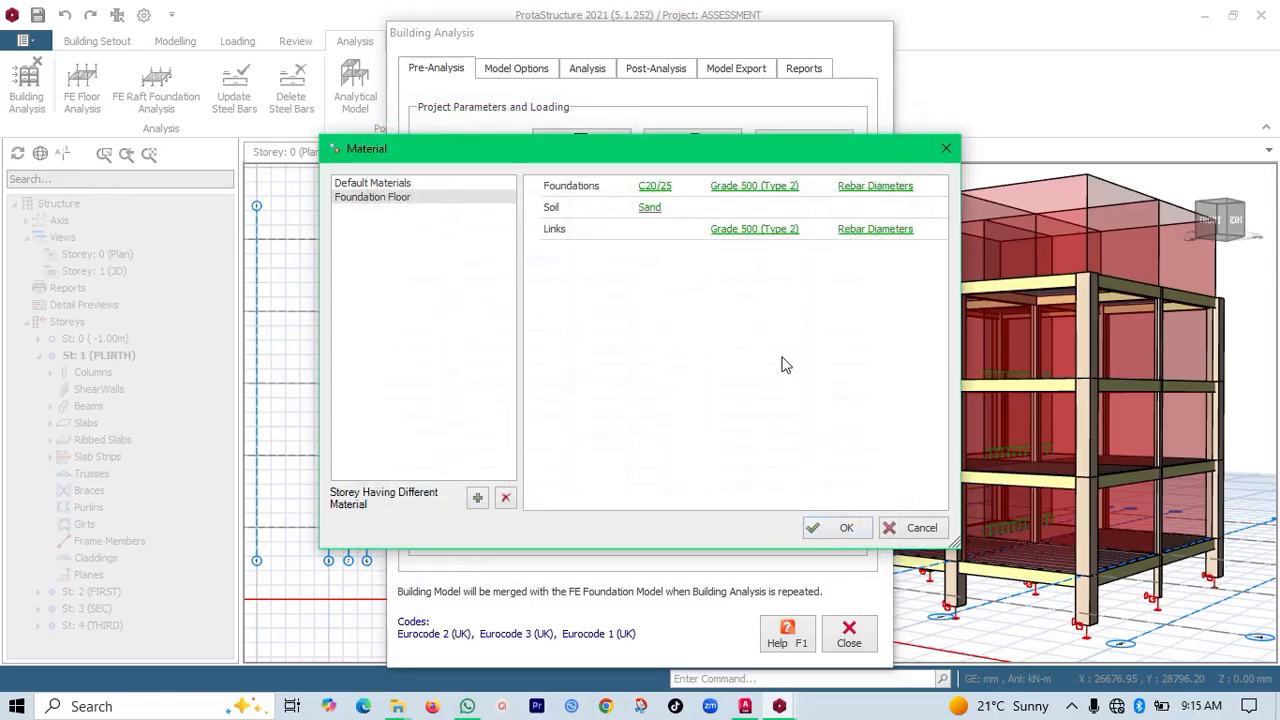
left_click(845, 529)
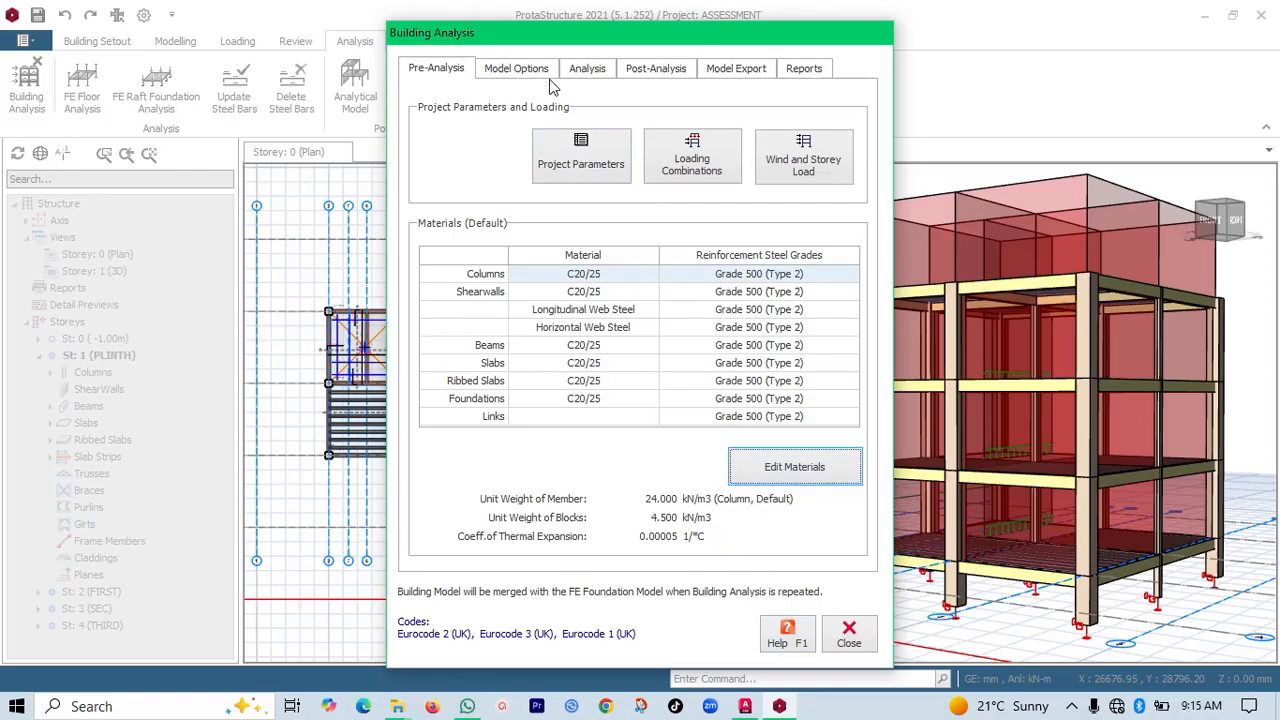
Run the Building Model Check on all storeys with every check enabled and review its log for errors
left_click(589, 69)
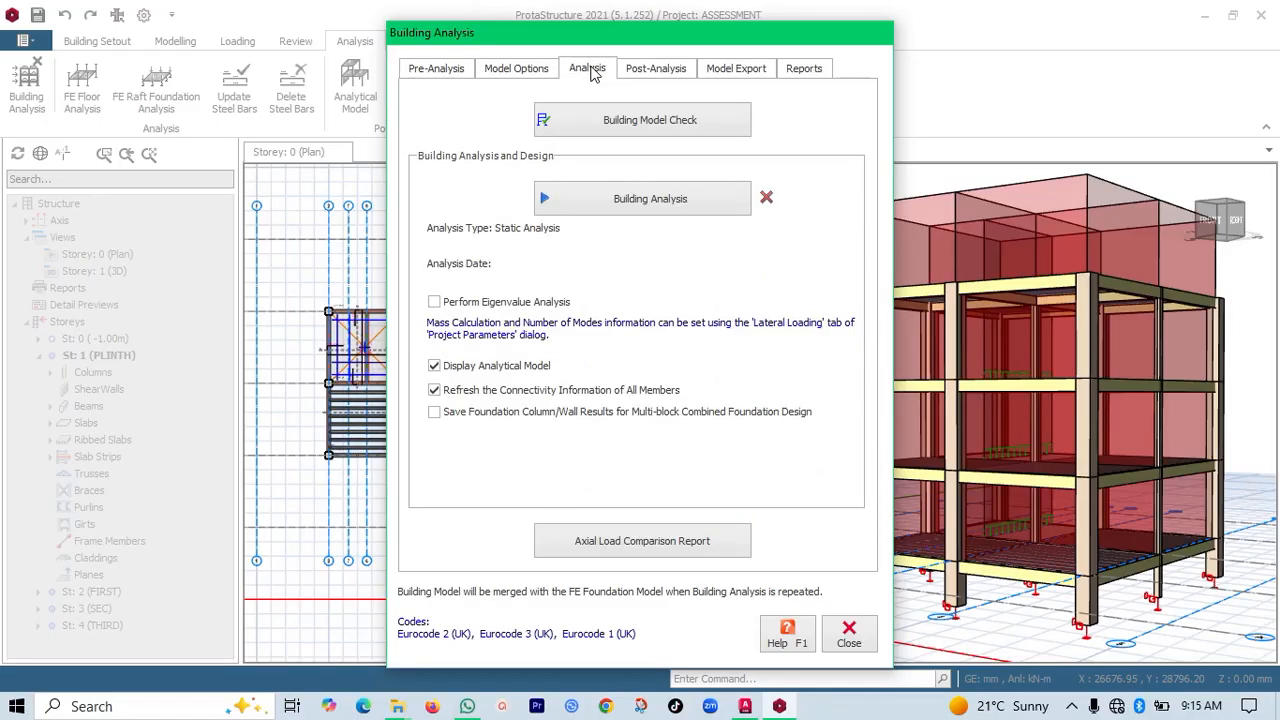
left_click(640, 133)
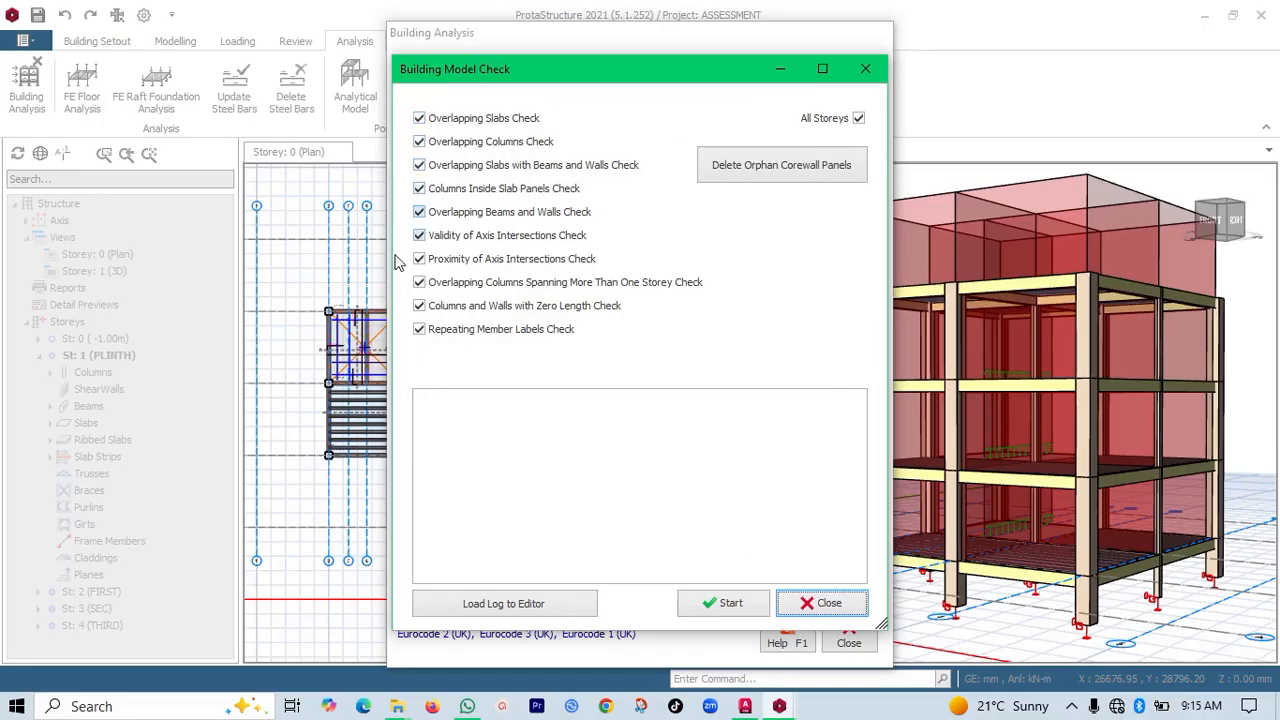
left_click(727, 603)
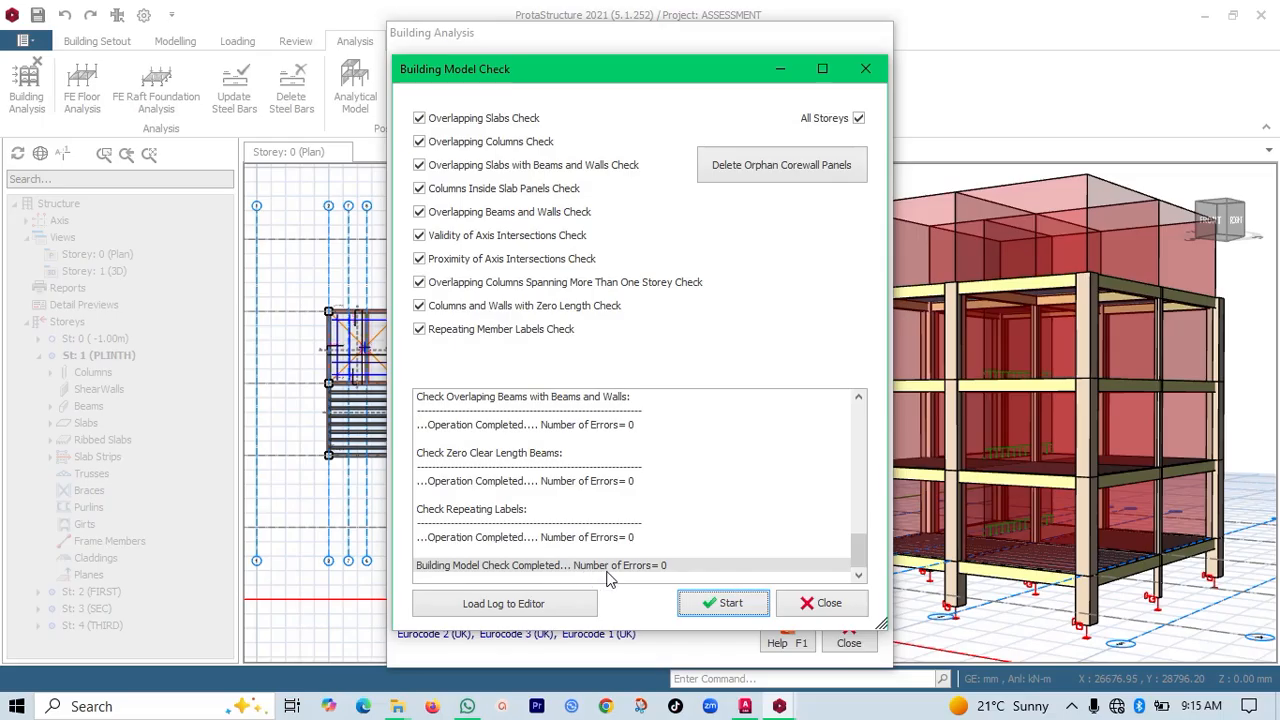
left_click_drag(859, 556, 891, 402)
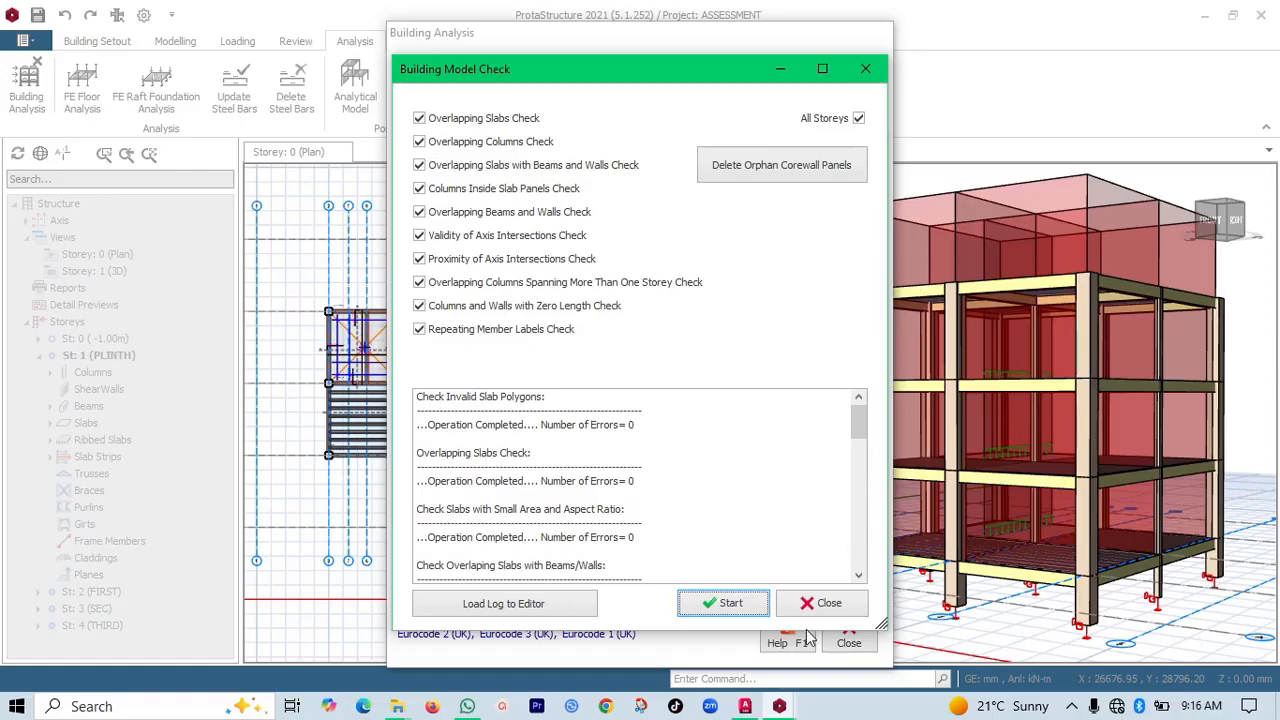
left_click(829, 604)
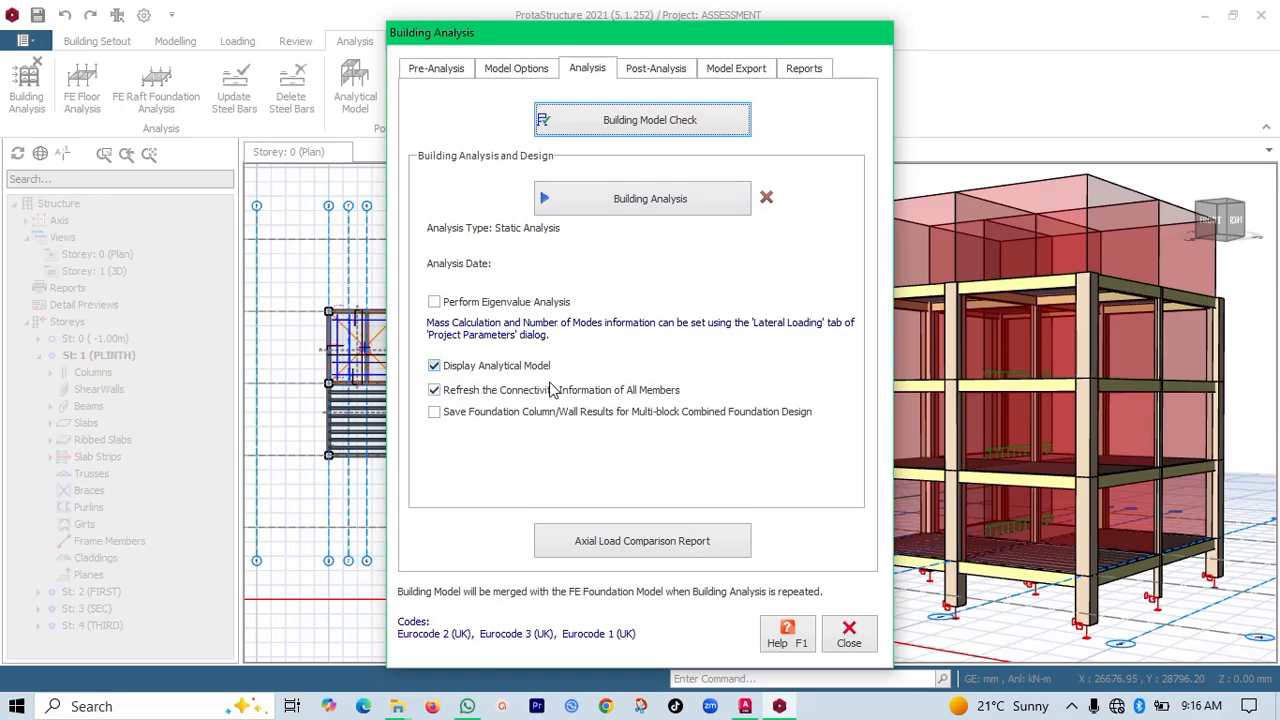
Run the static Building Analysis with no batch reinforcement or steel design options selected, acknowledging the axial load comparison warnings
left_click(653, 199)
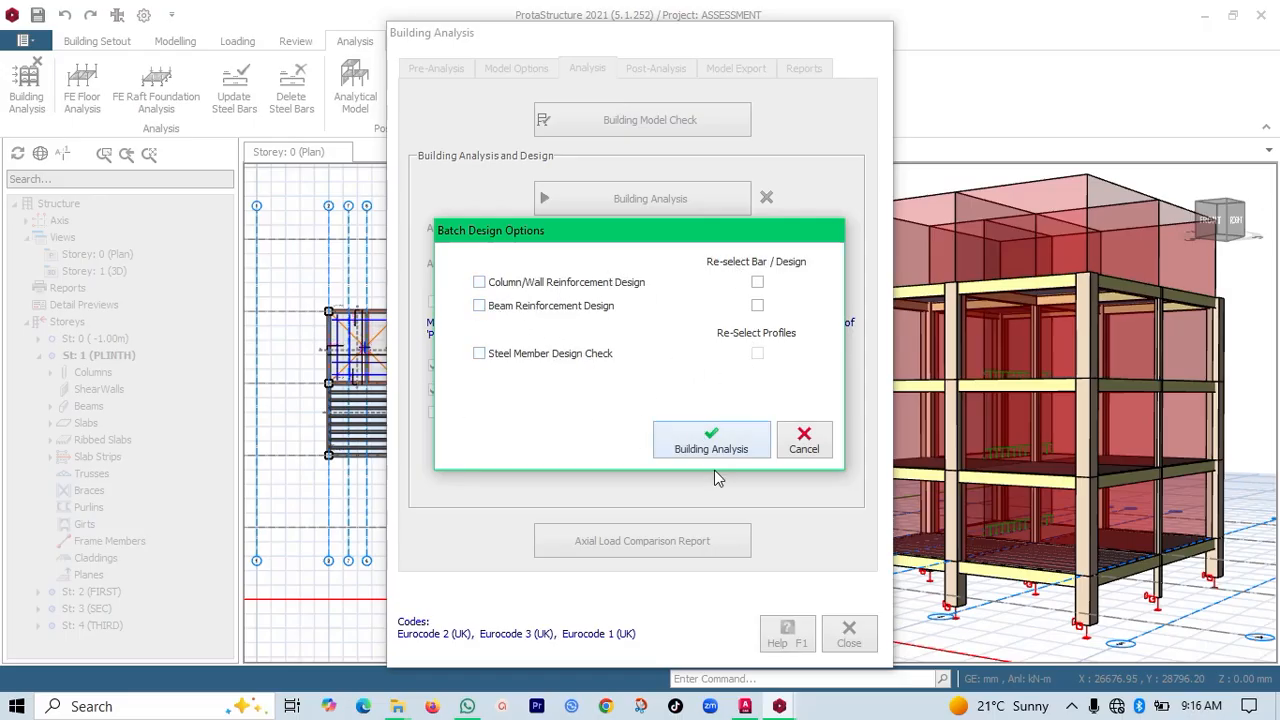
left_click(712, 445)
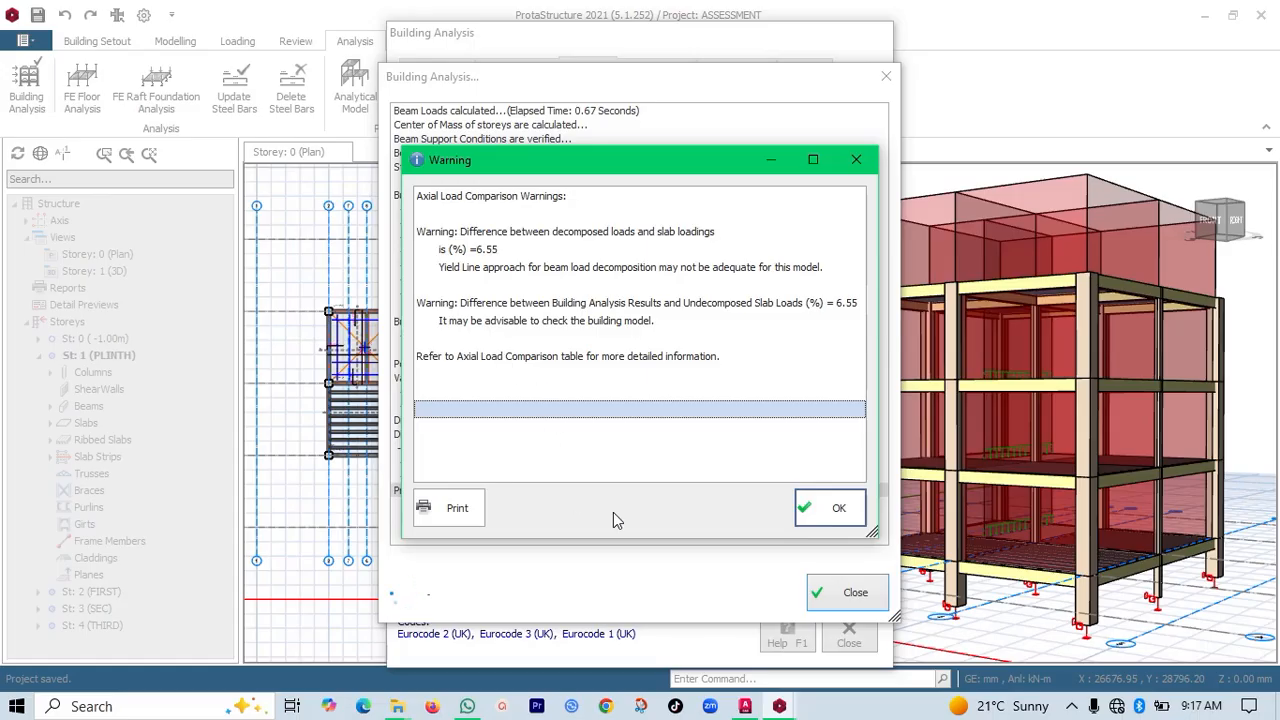
left_click(826, 510)
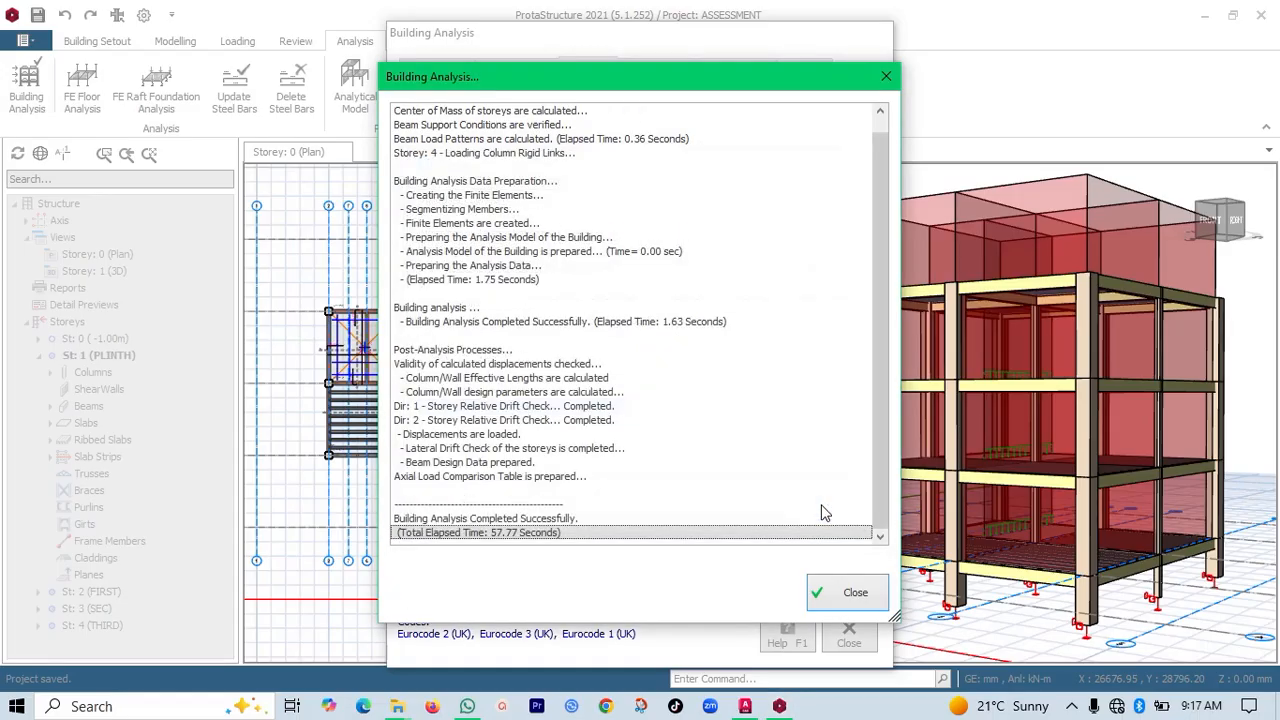
left_click(855, 595)
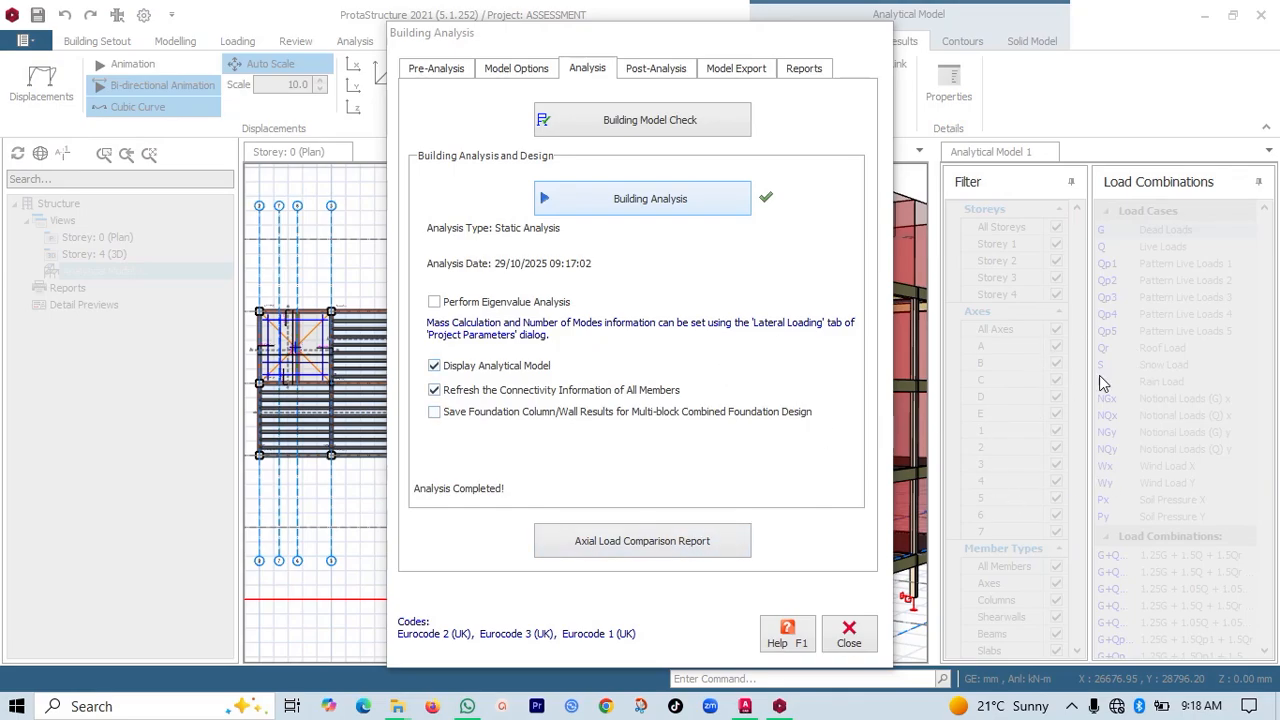
Review the Axial Load Comparison Report's dead and live load totals, column and wall axial loads and warnings, then close it
left_click(626, 539)
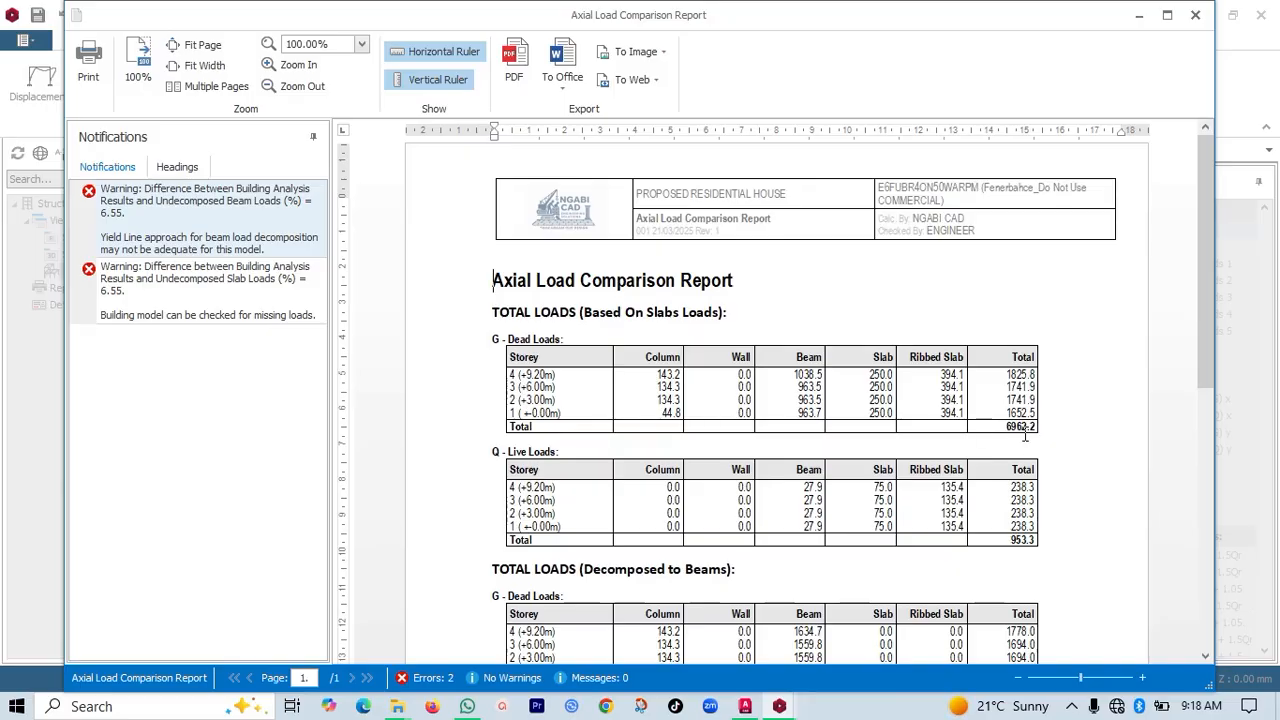
scroll(845, 475, "down", 1)
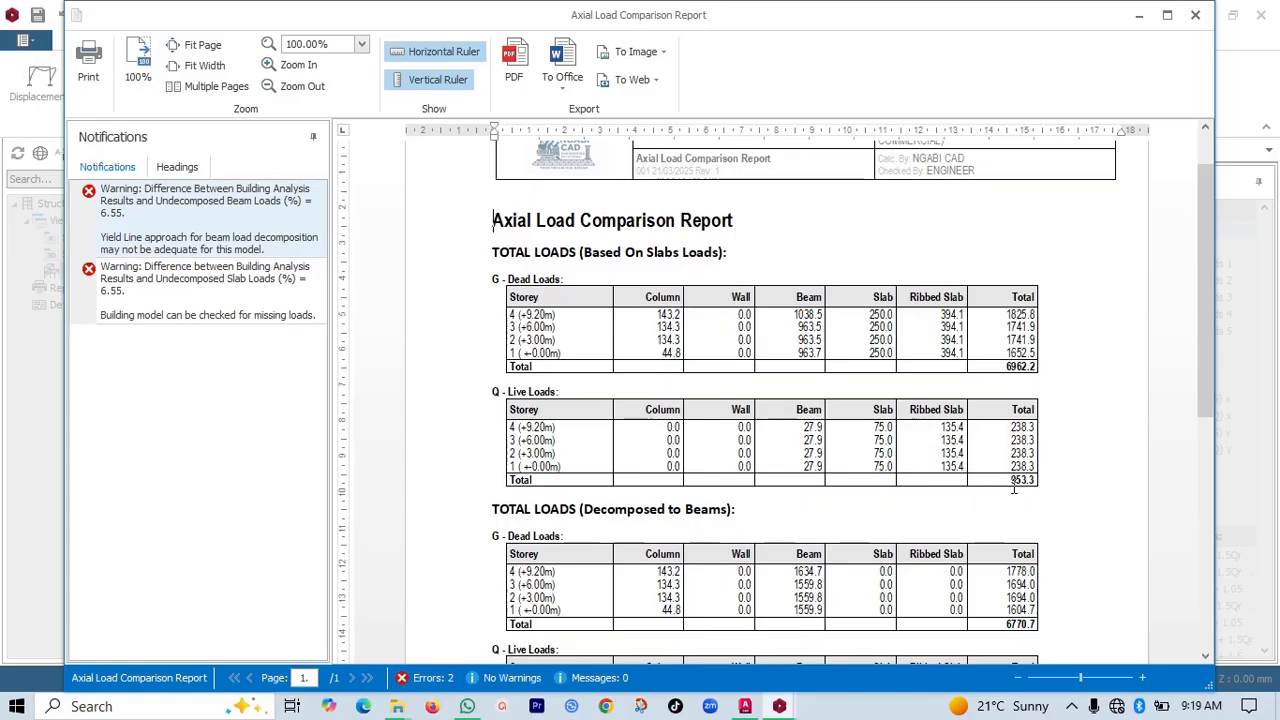
scroll(894, 496, "down", 3)
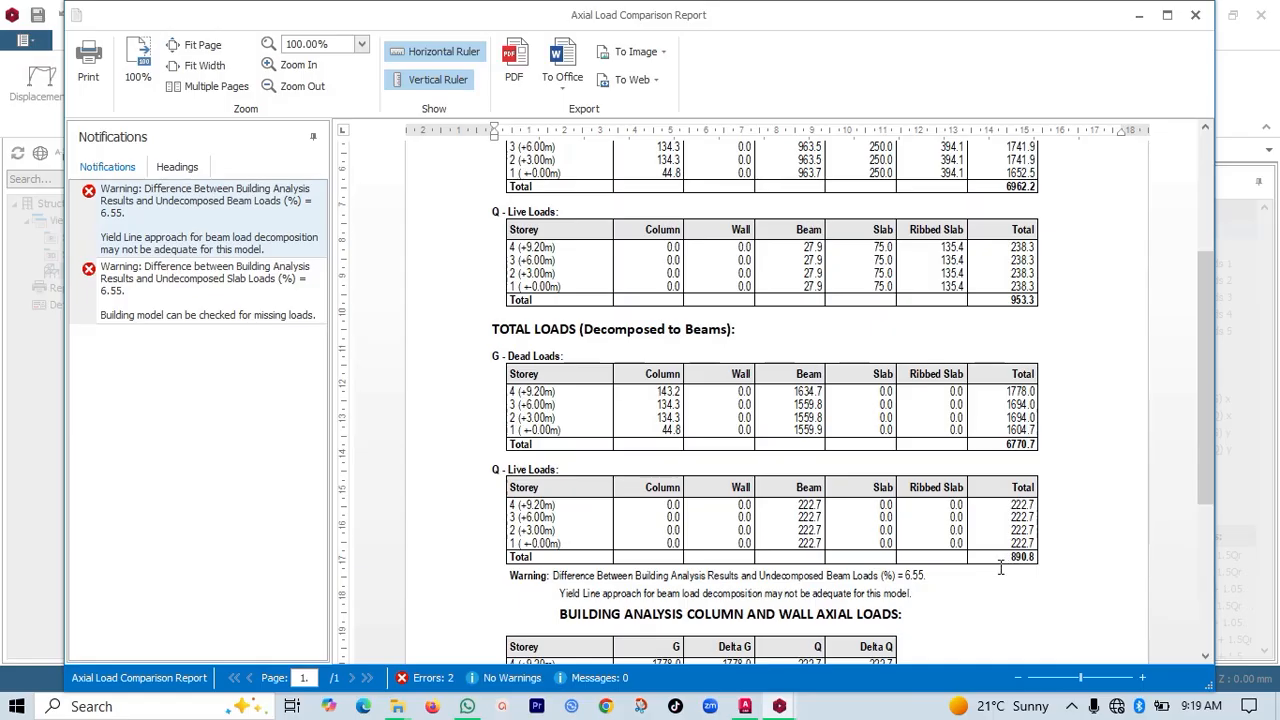
scroll(799, 466, "down", 1)
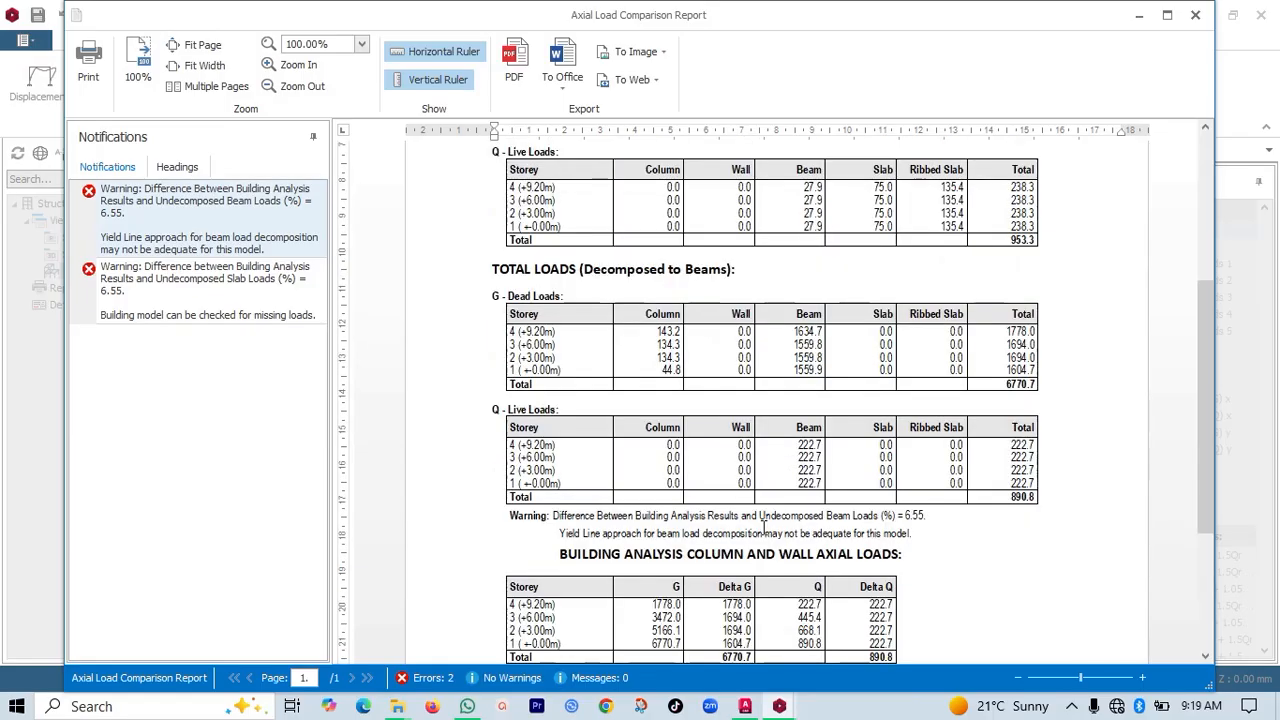
scroll(806, 512, "down", 2)
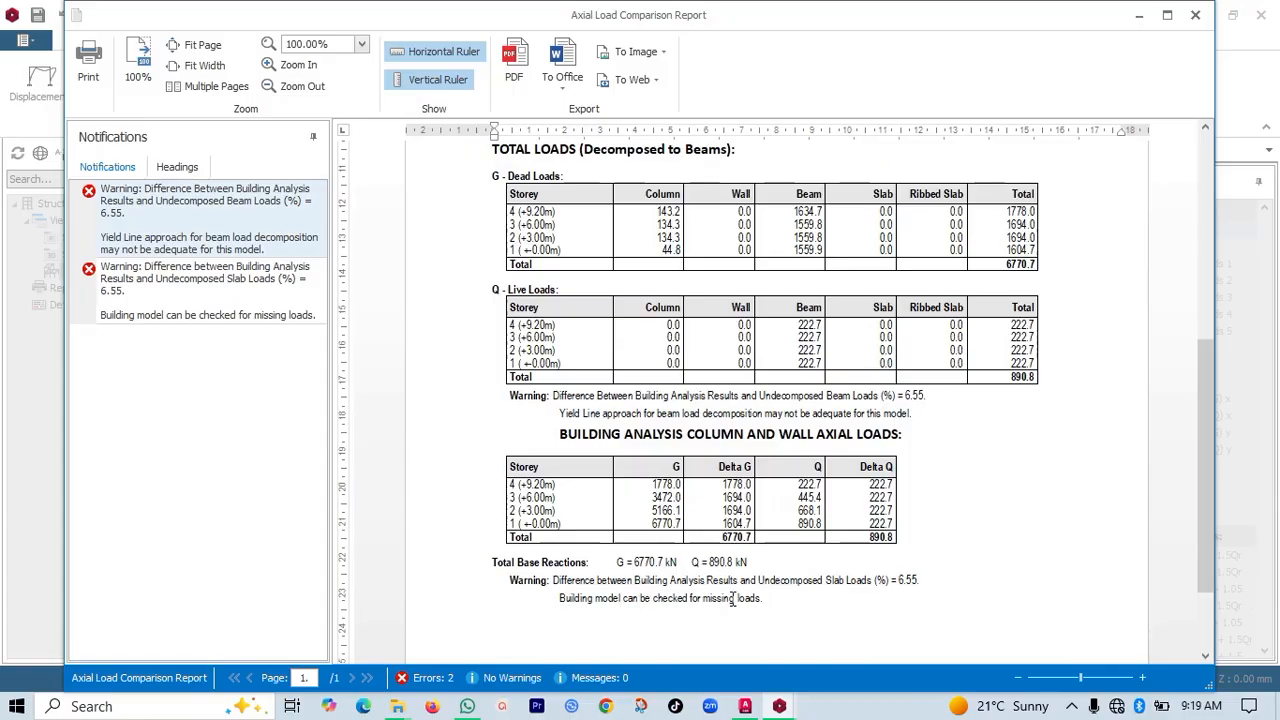
scroll(717, 468, "up", 5)
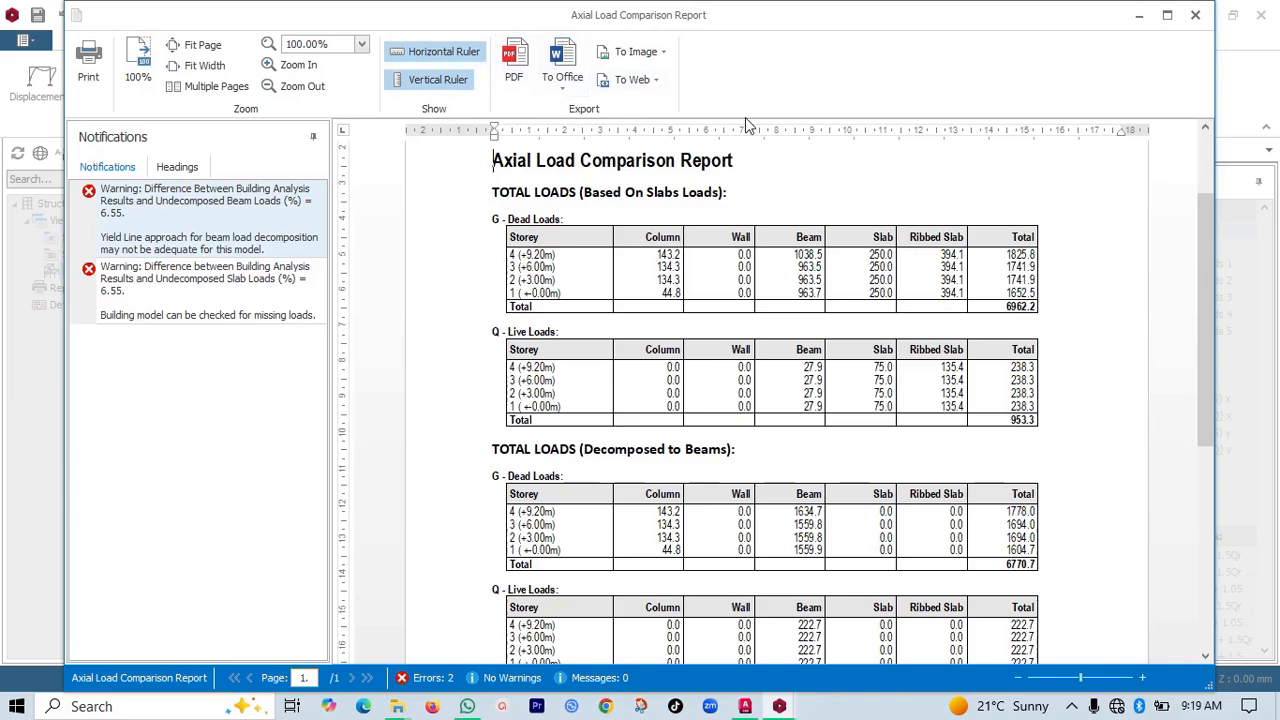
left_click(1195, 14)
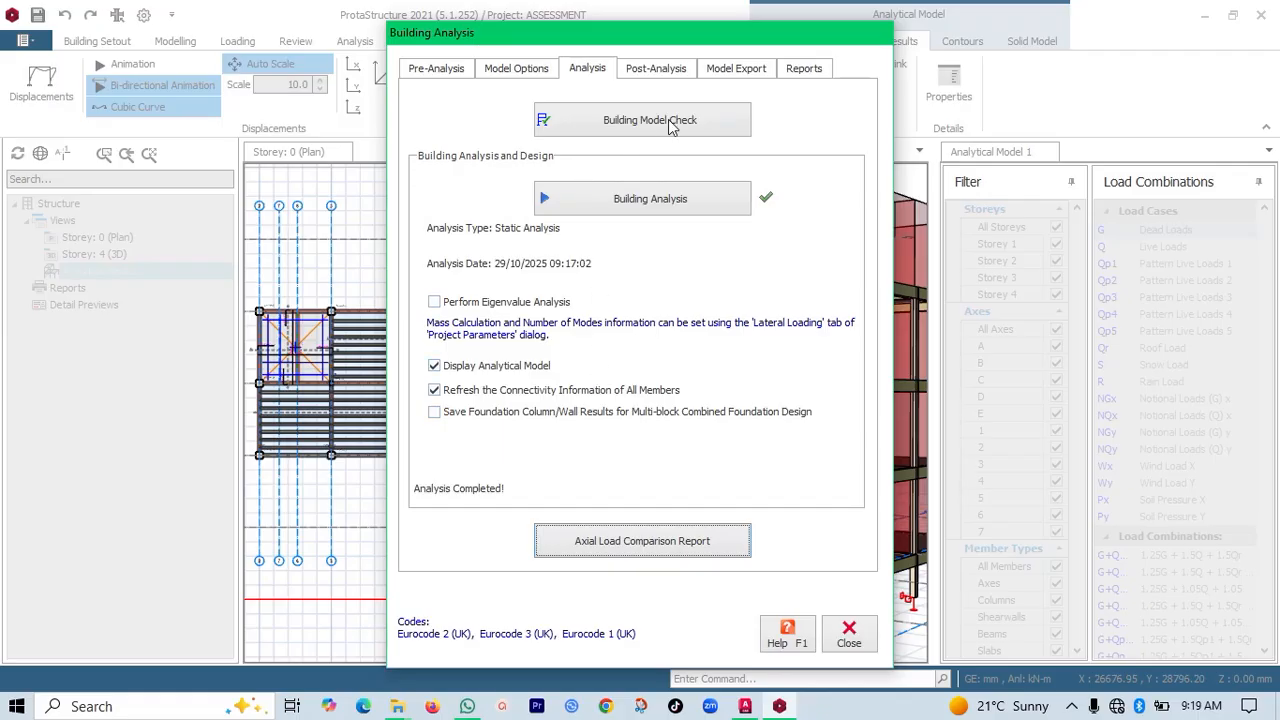
Leave the Building Analysis dialog and enlarge the Analytical Model view to inspect the whole frame
left_click(849, 638)
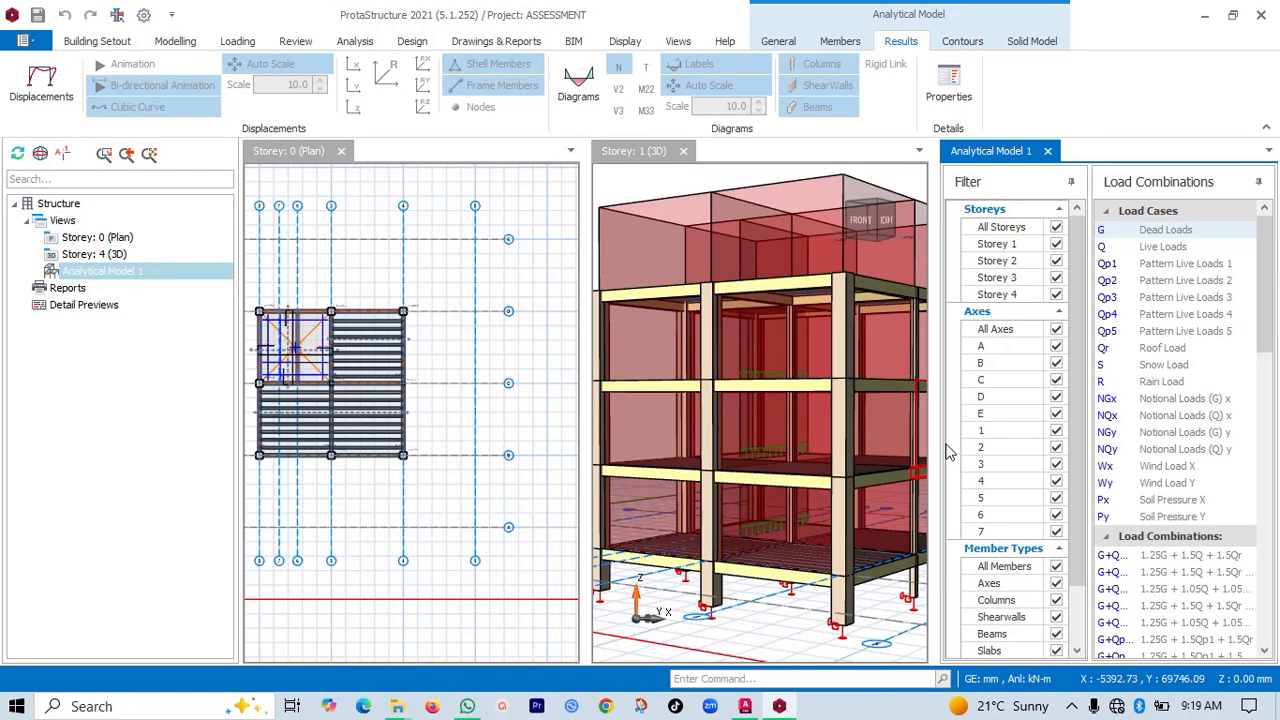
left_click_drag(940, 447, 410, 447)
scroll(1048, 426, "up", 2)
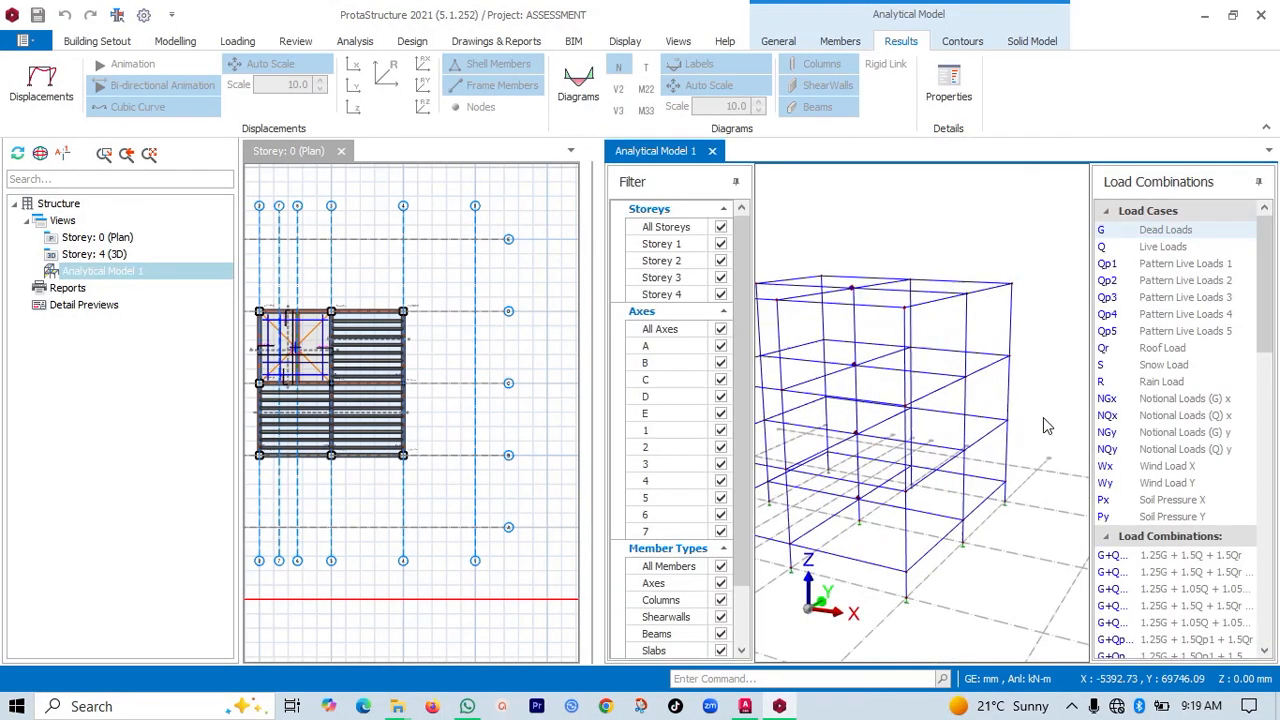
scroll(1010, 428, "up", 1)
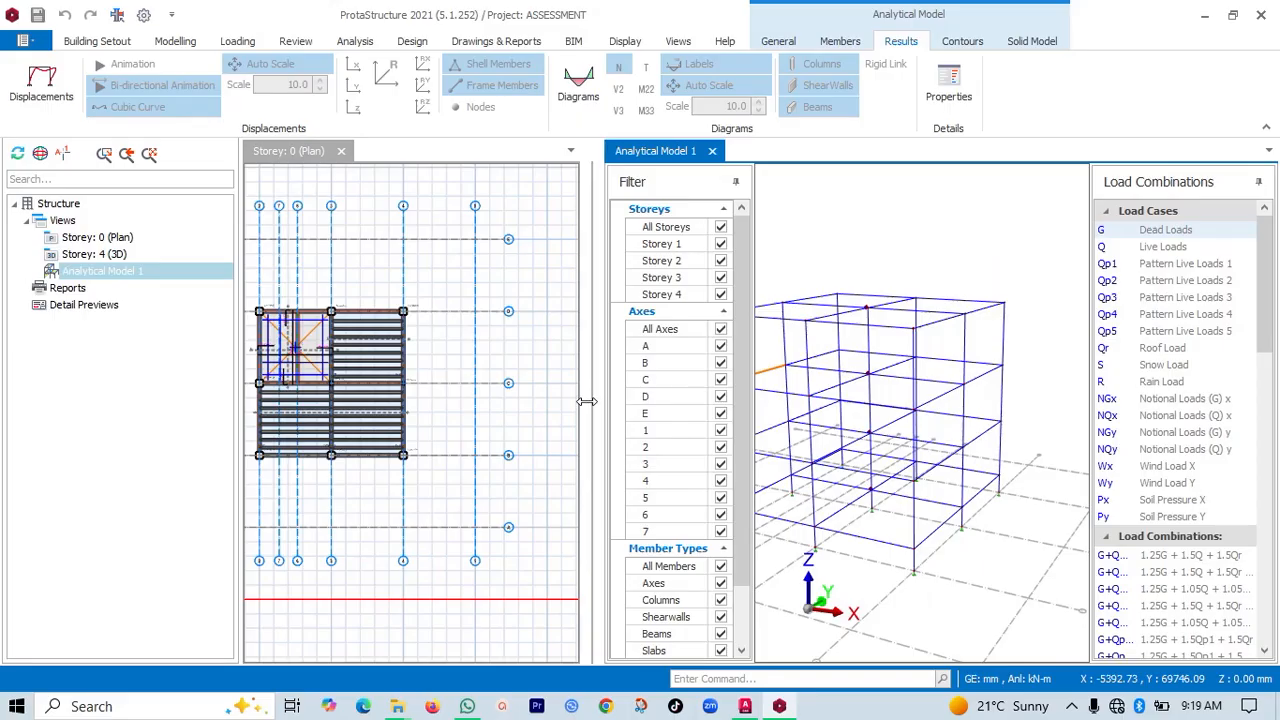
left_click_drag(587, 401, 330, 407)
scroll(740, 472, "up", 2)
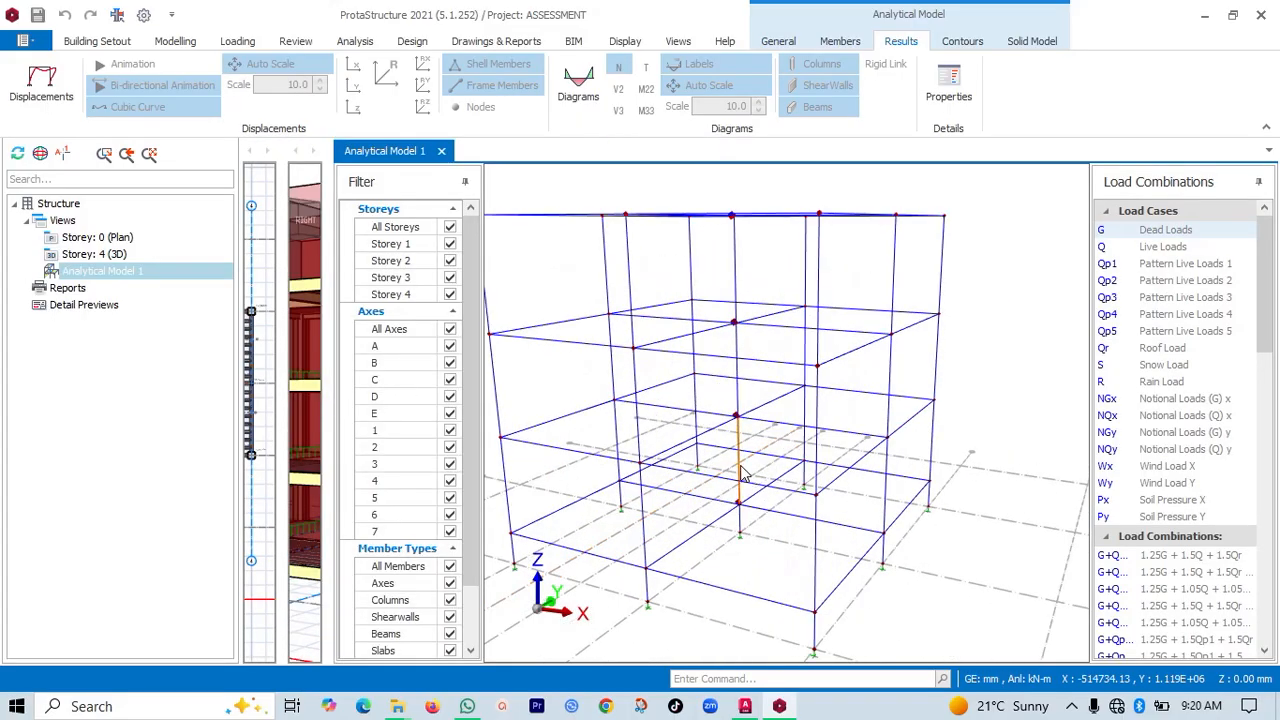
scroll(729, 366, "down", 2)
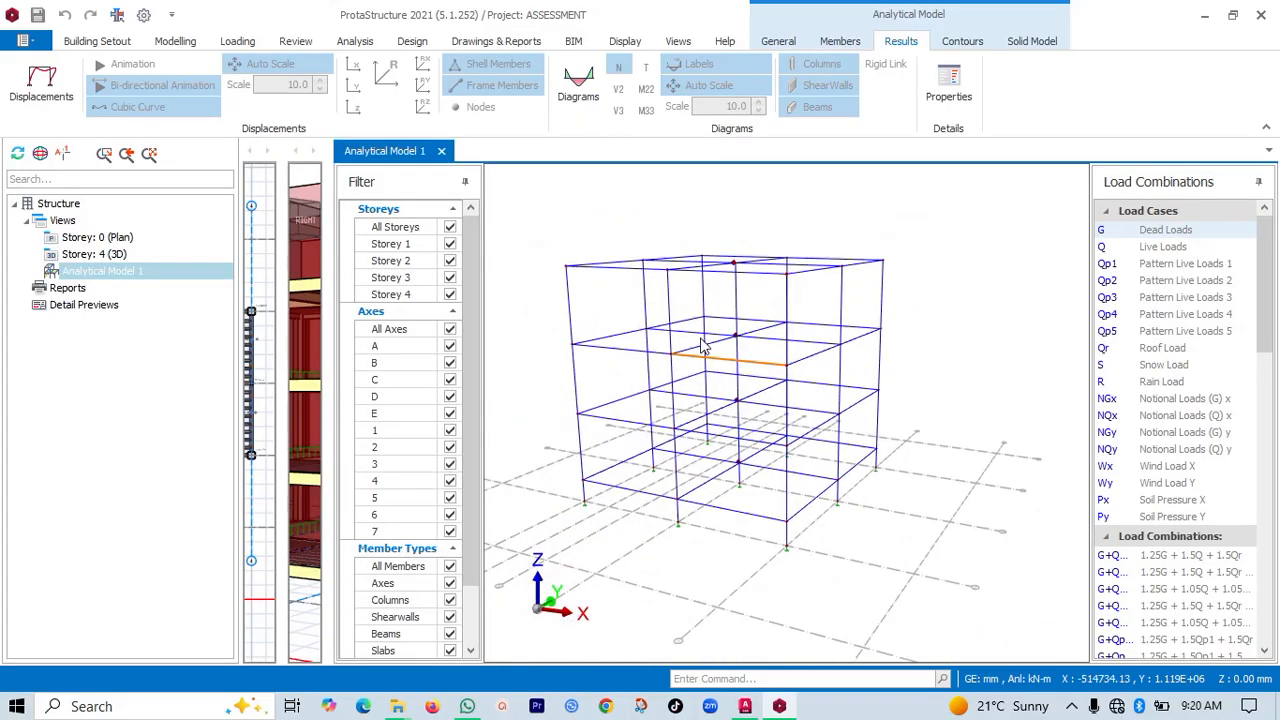
Examine the frame's displacements under the dead load case in the analytical model, then hide them again
left_click(55, 102)
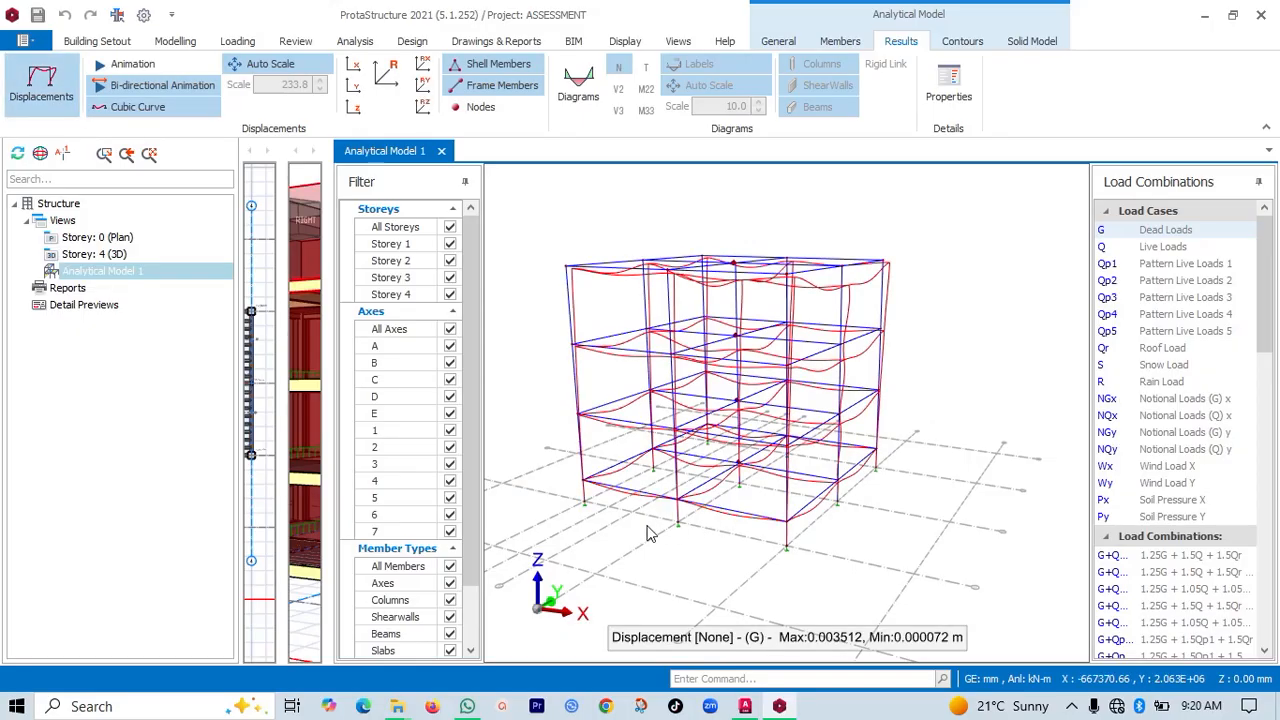
scroll(647, 533, "up", 1)
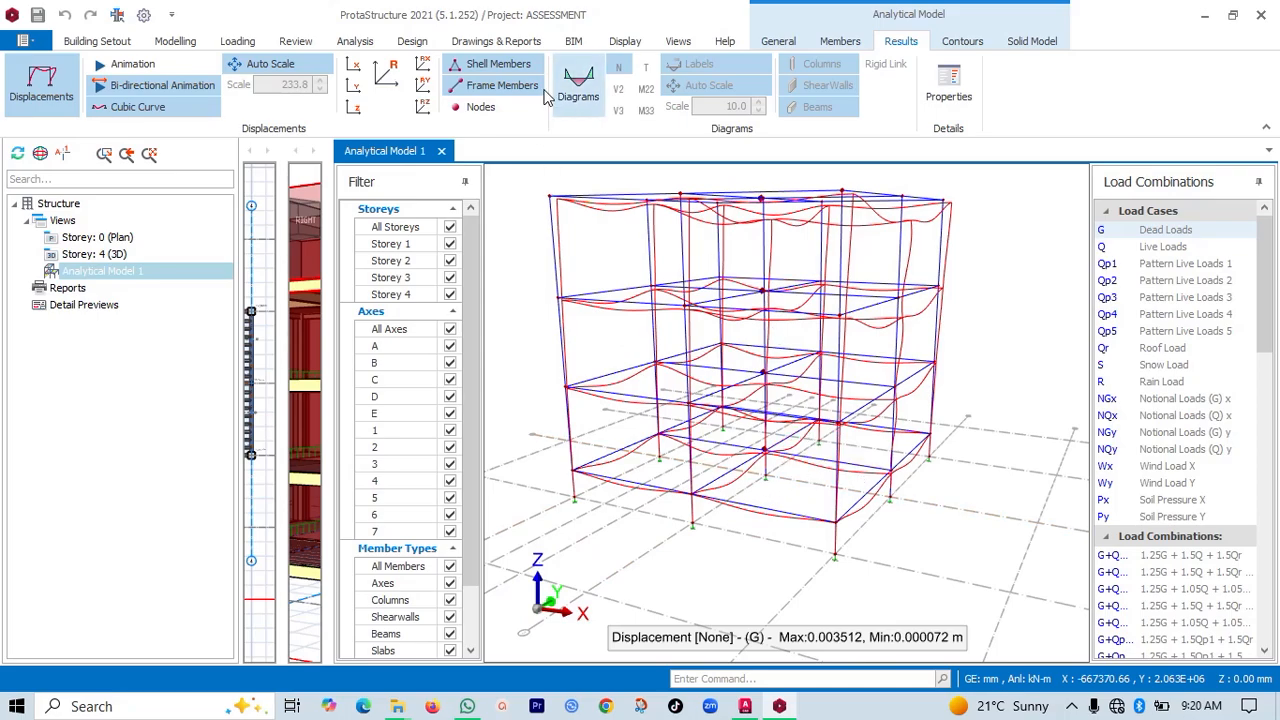
left_click(42, 86)
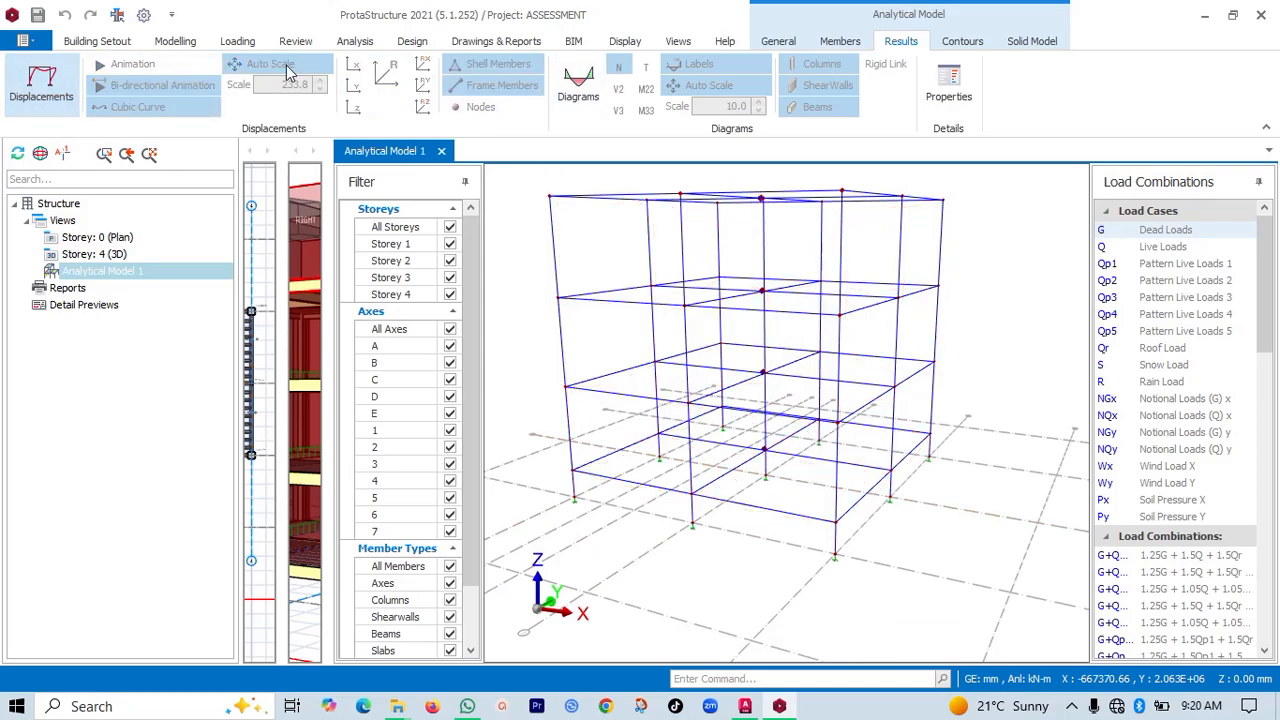
Show the axial force (N) diagrams for the whole frame under the dead load case
left_click(575, 88)
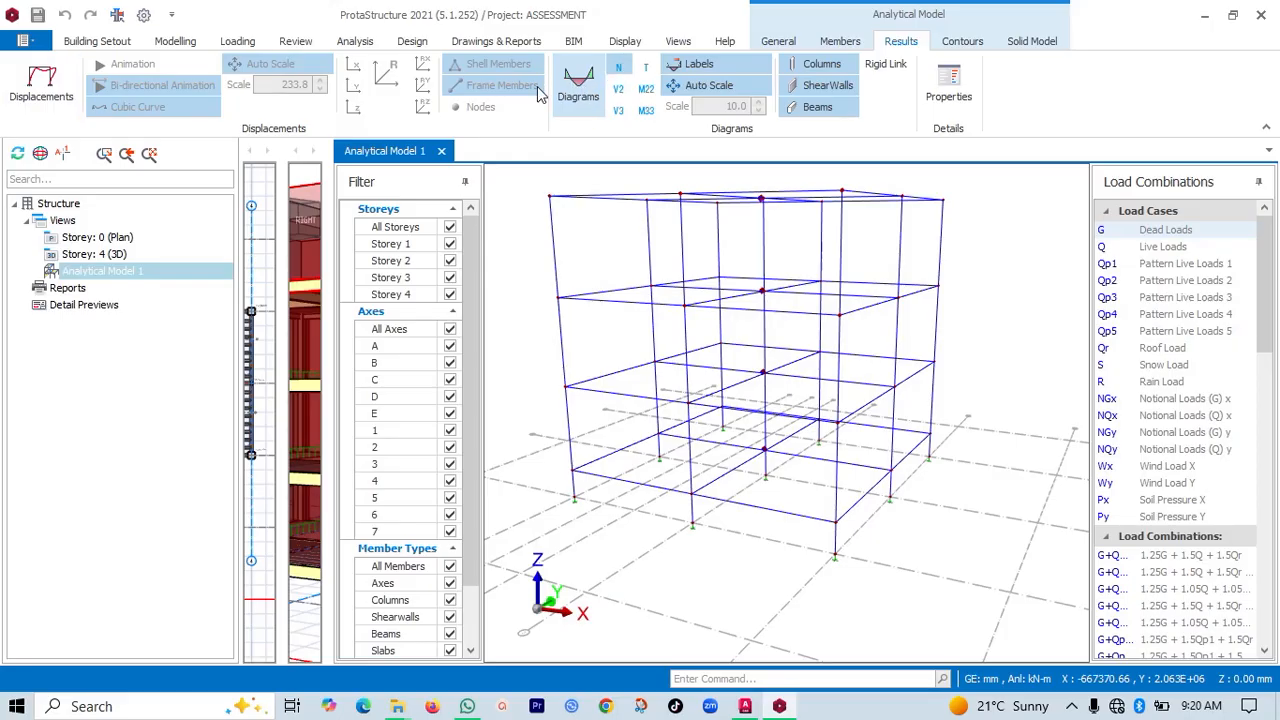
left_click(620, 92)
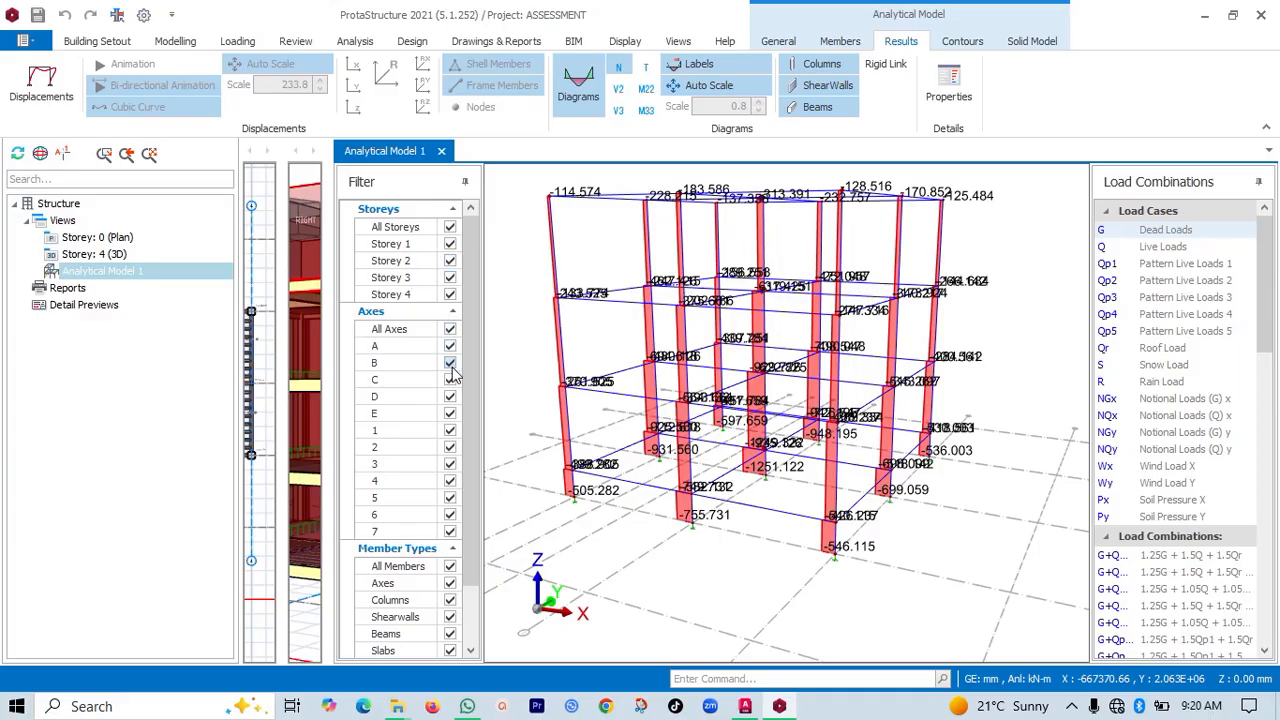
left_click(450, 330)
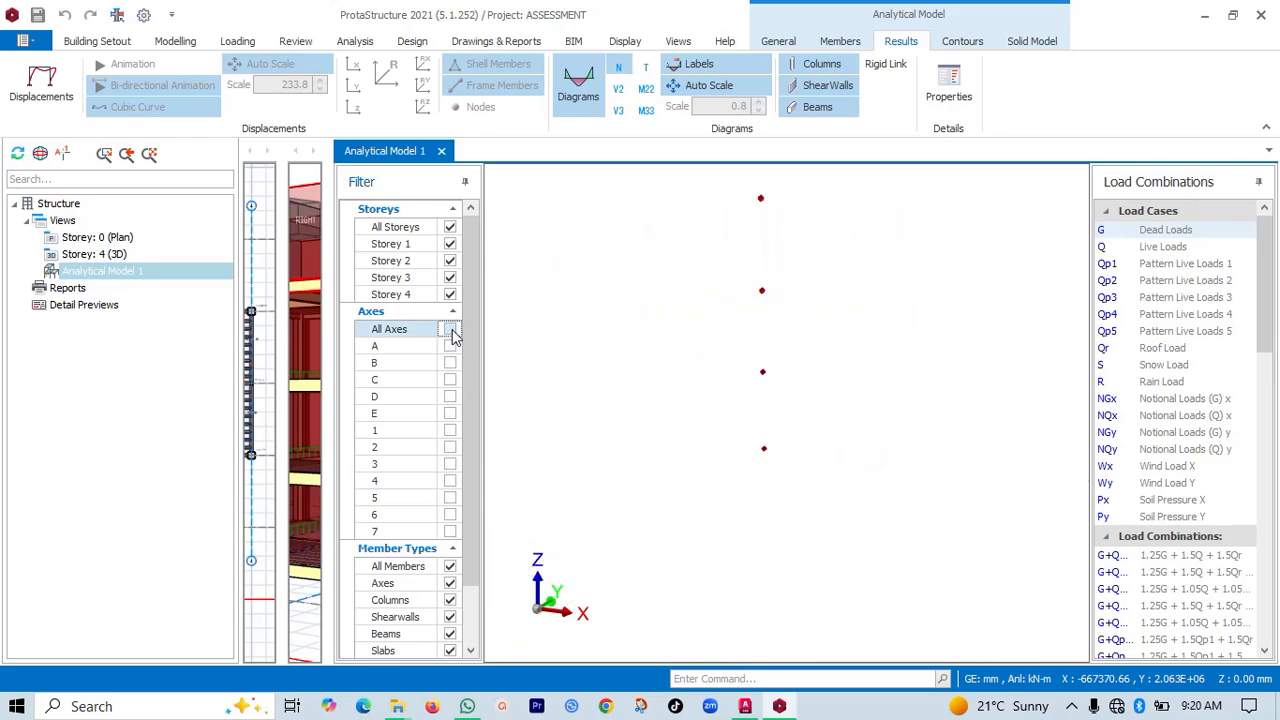
left_click(450, 331)
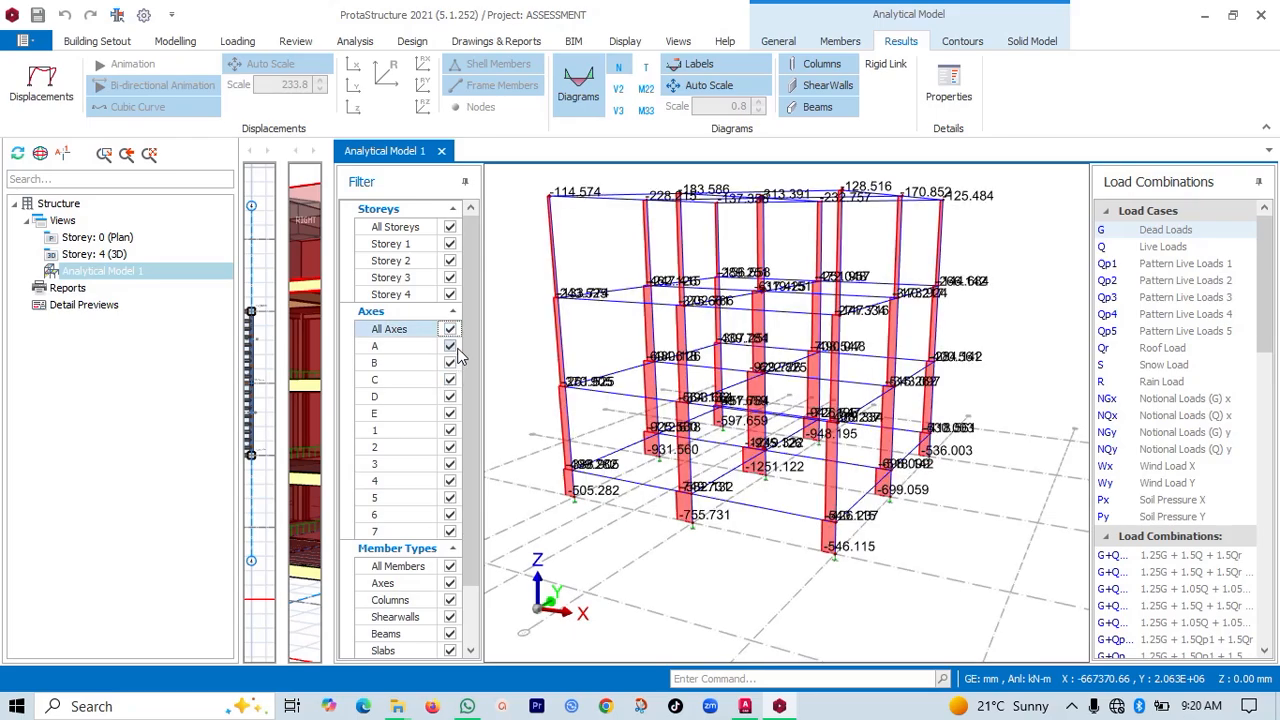
Limit the displayed members to axes A and B by hiding axes 1 to 7 and axes C, D and E
left_click(452, 532)
left_click(452, 515)
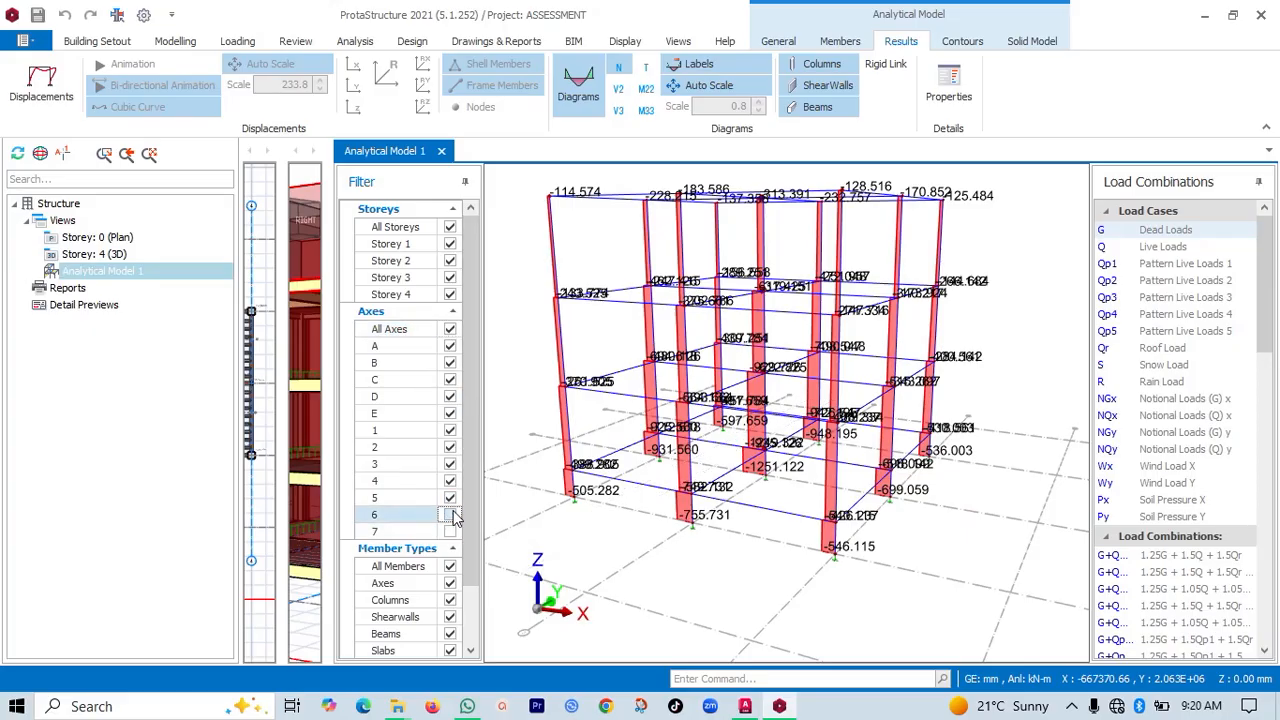
left_click(451, 499)
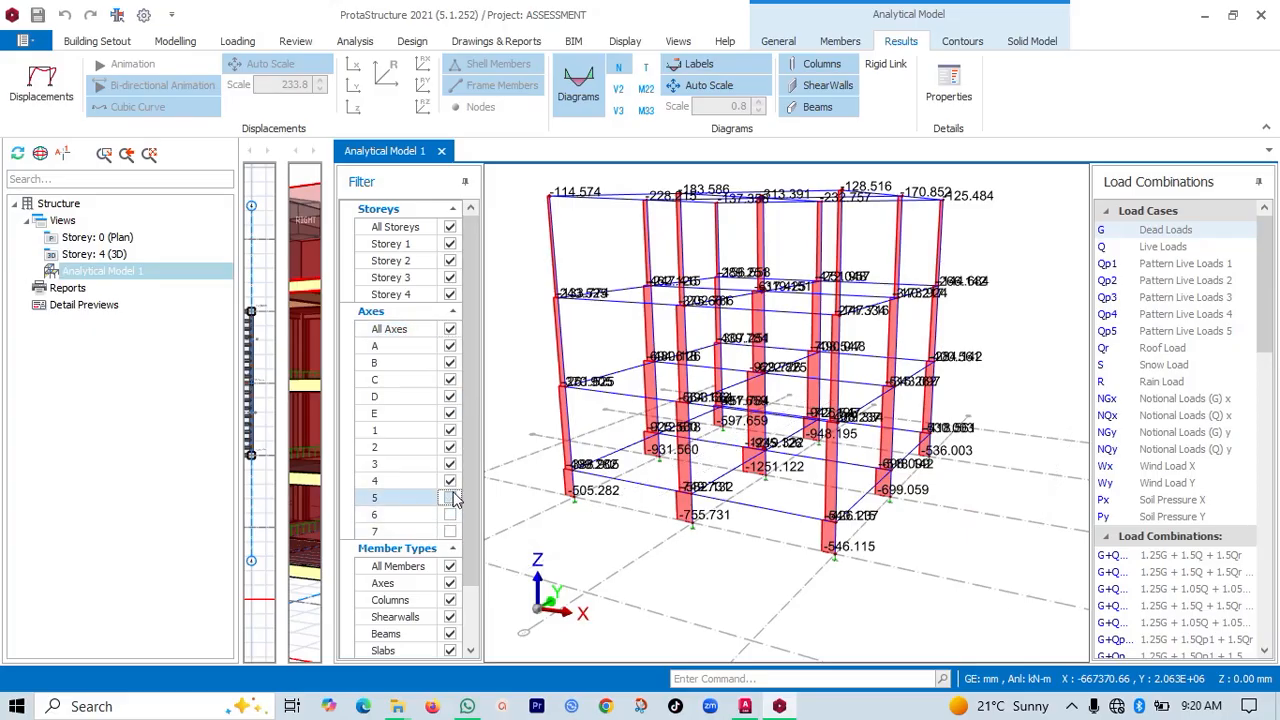
left_click(451, 481)
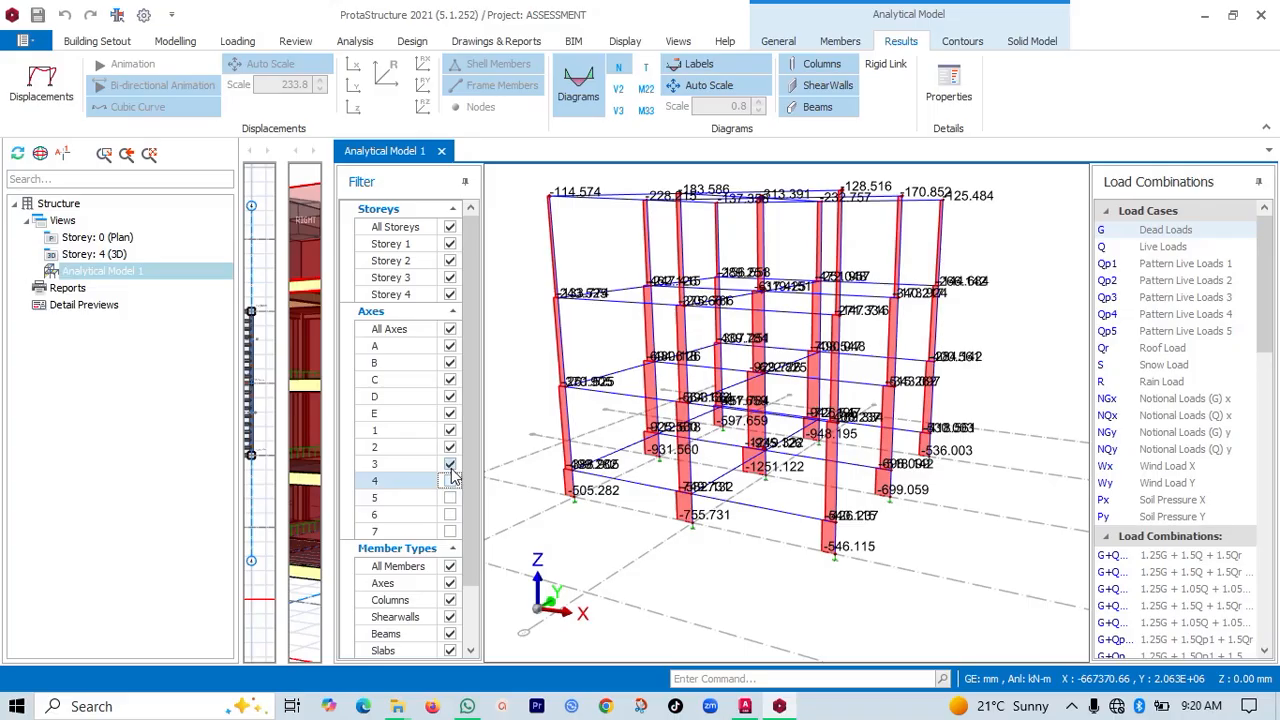
left_click(451, 465)
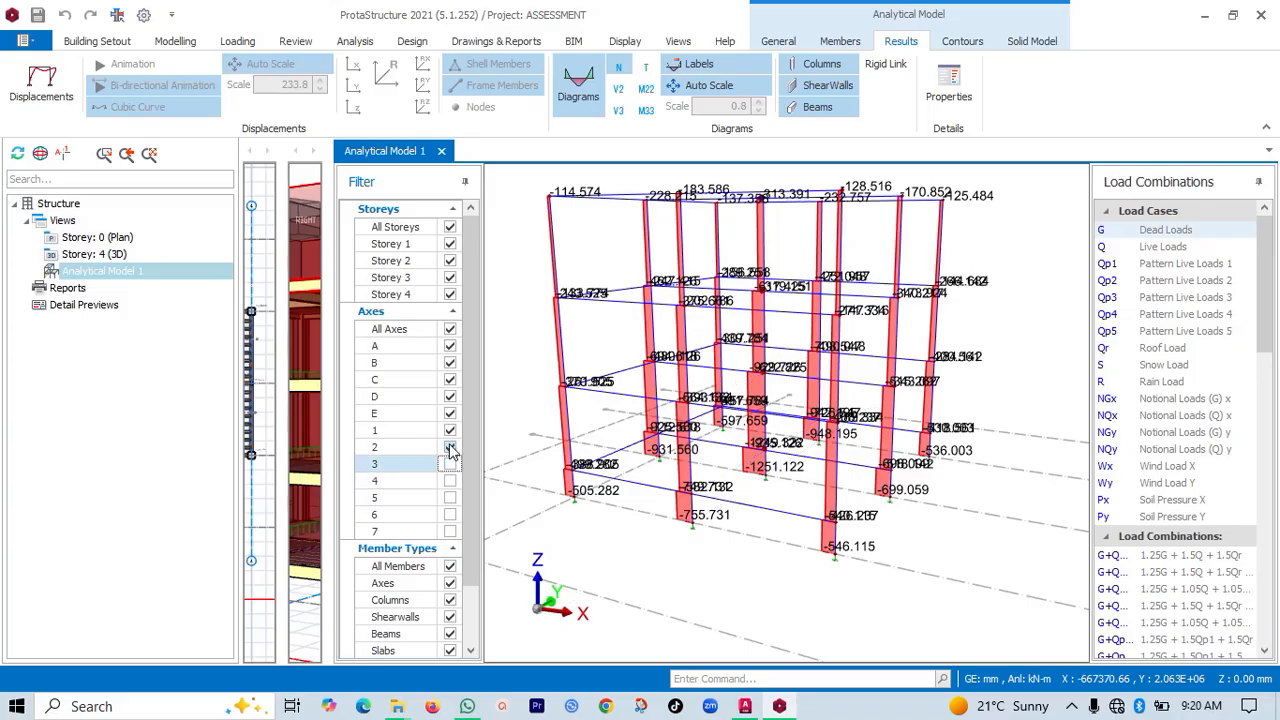
left_click(451, 448)
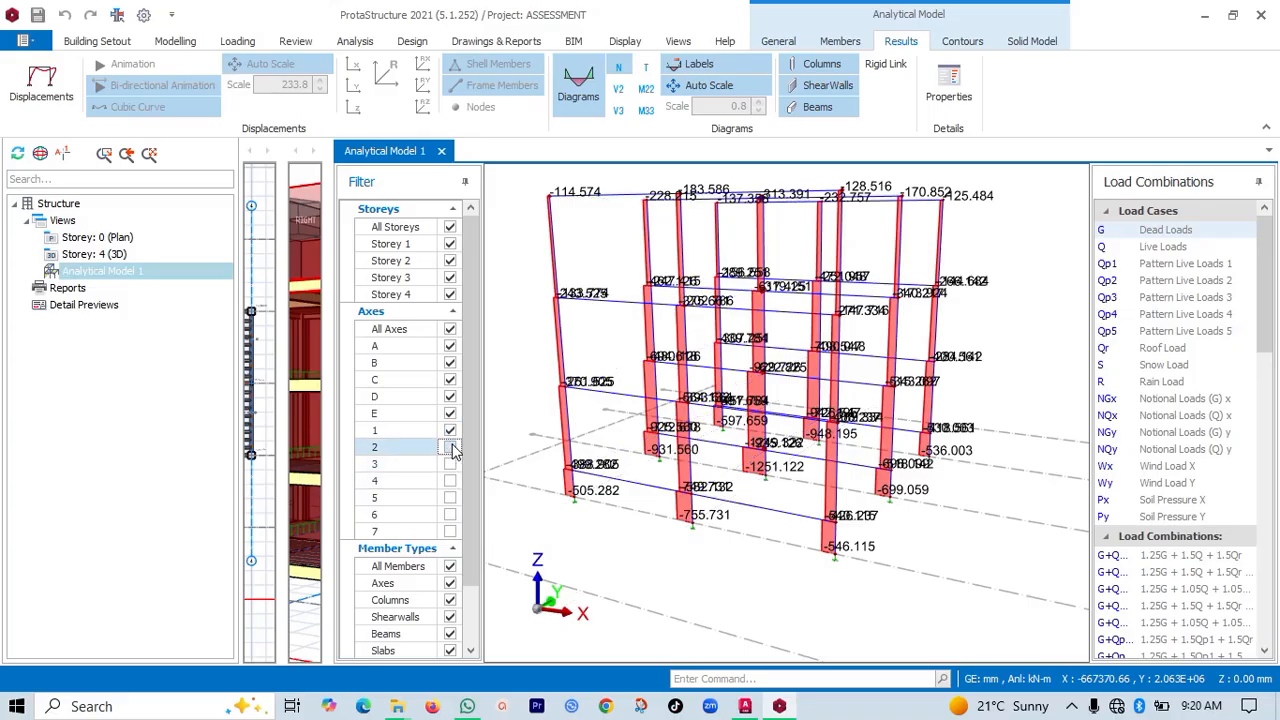
left_click(450, 431)
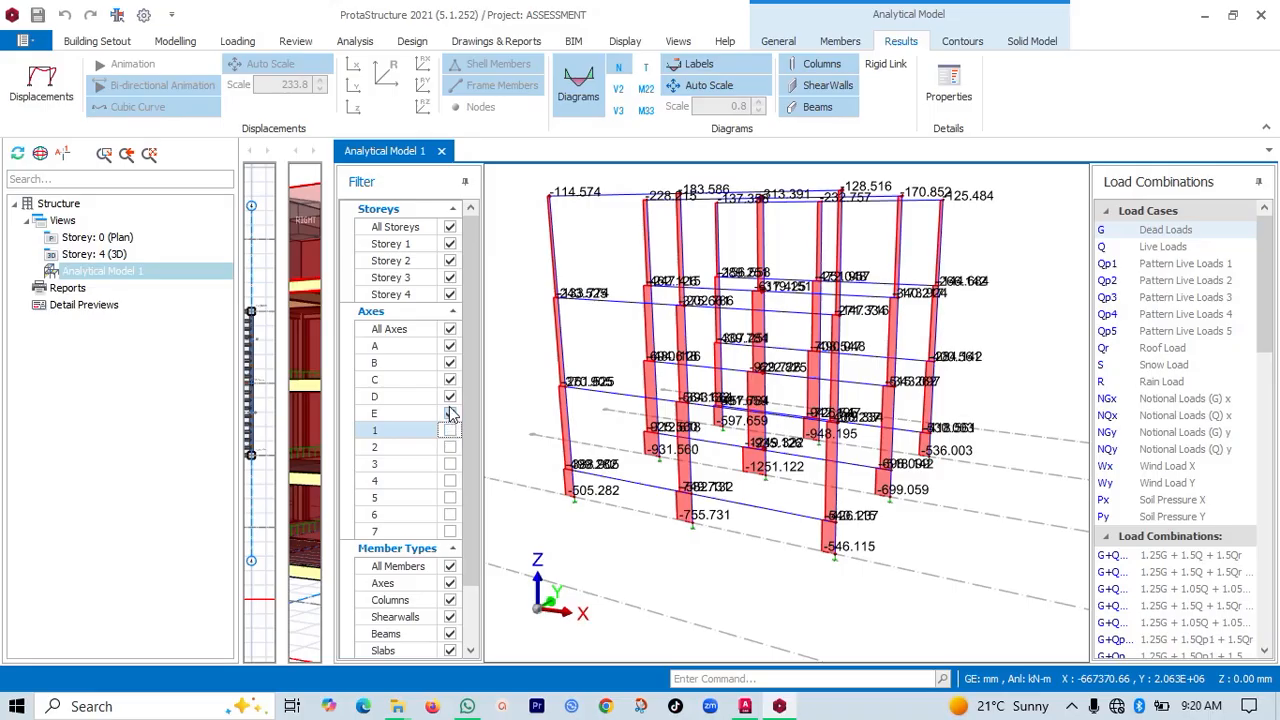
left_click(450, 414)
left_click(450, 396)
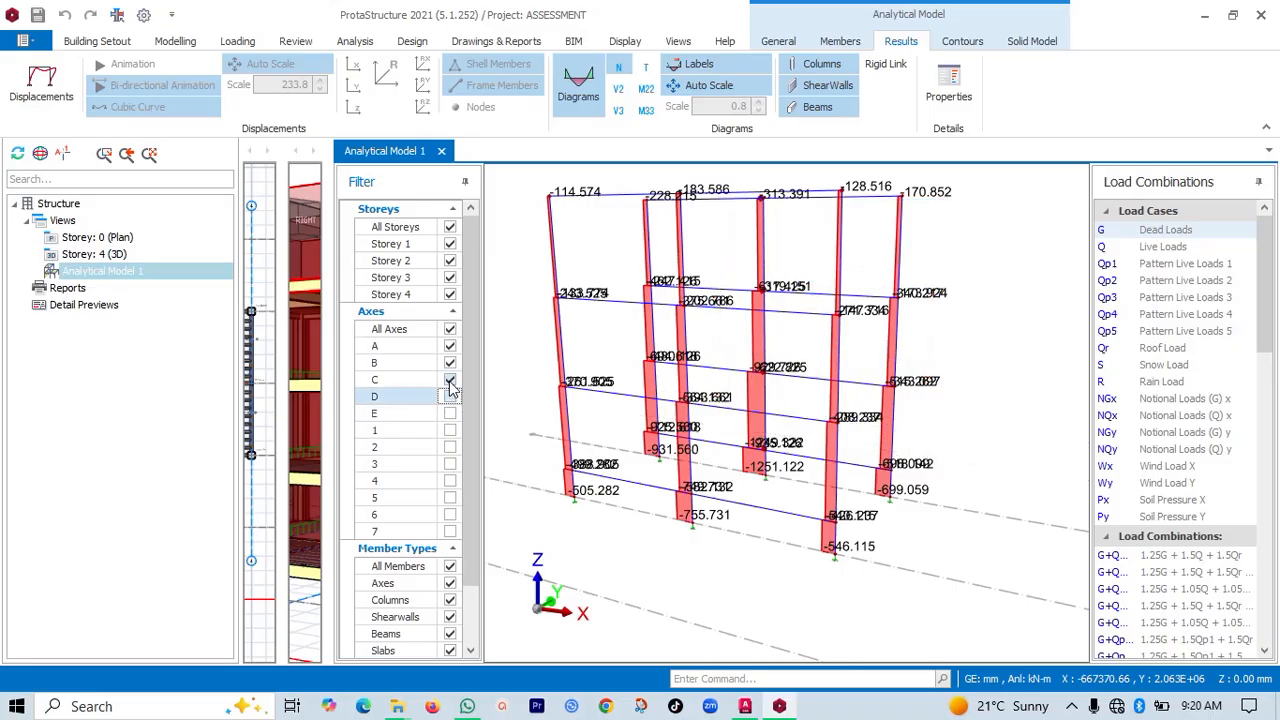
left_click(450, 381)
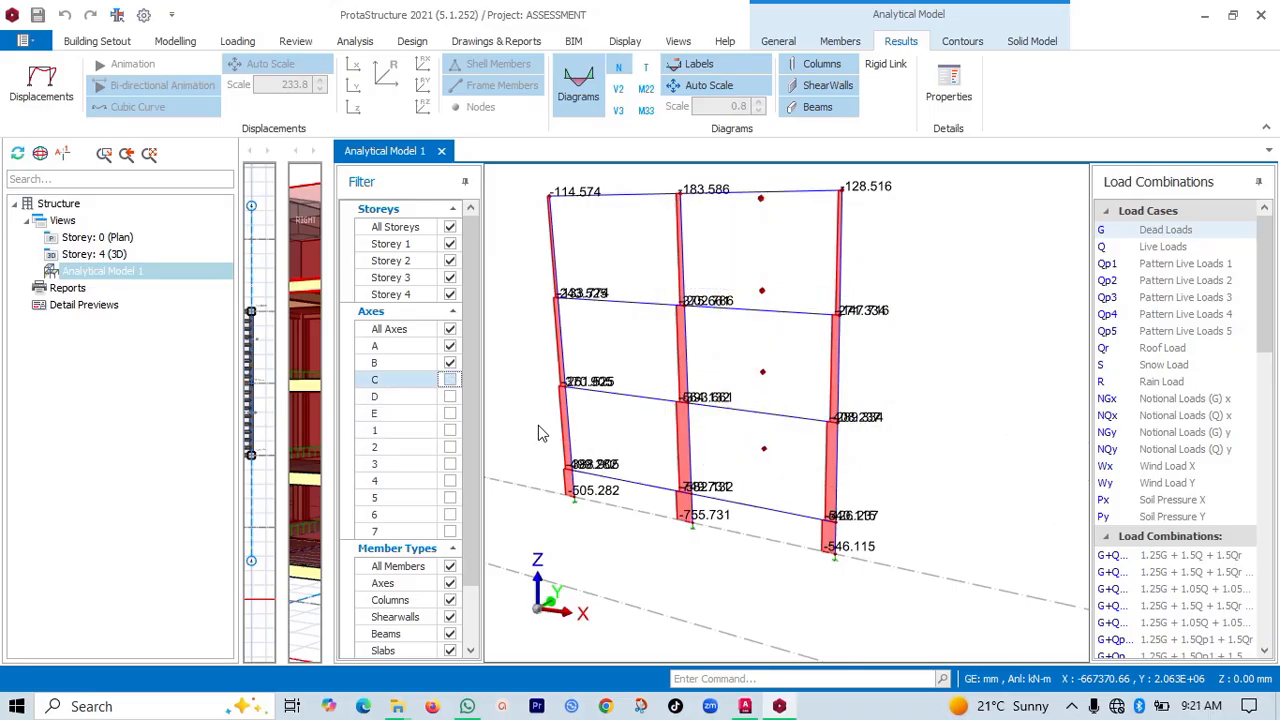
Examine the column axial force diagrams of the isolated frame, particularly the values at the column bases
scroll(740, 528, "up", 3)
scroll(826, 540, "down", 2)
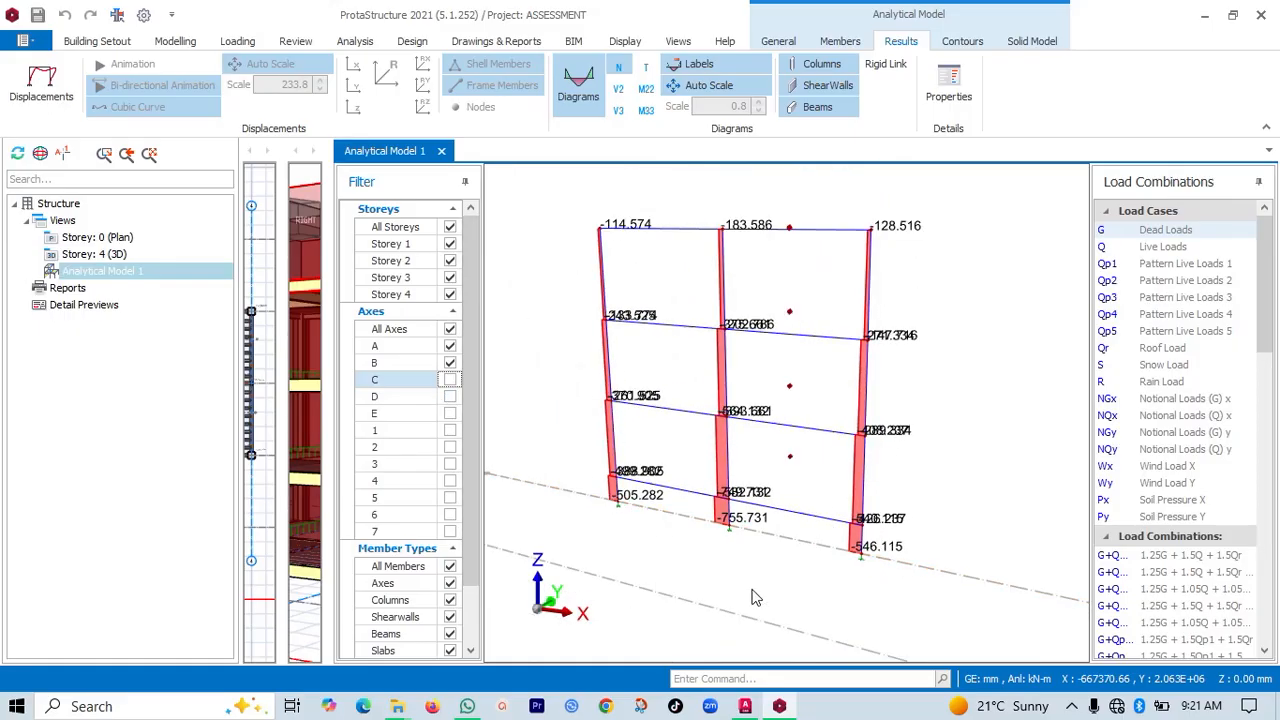
scroll(730, 548, "up", 2)
scroll(730, 548, "up", 1)
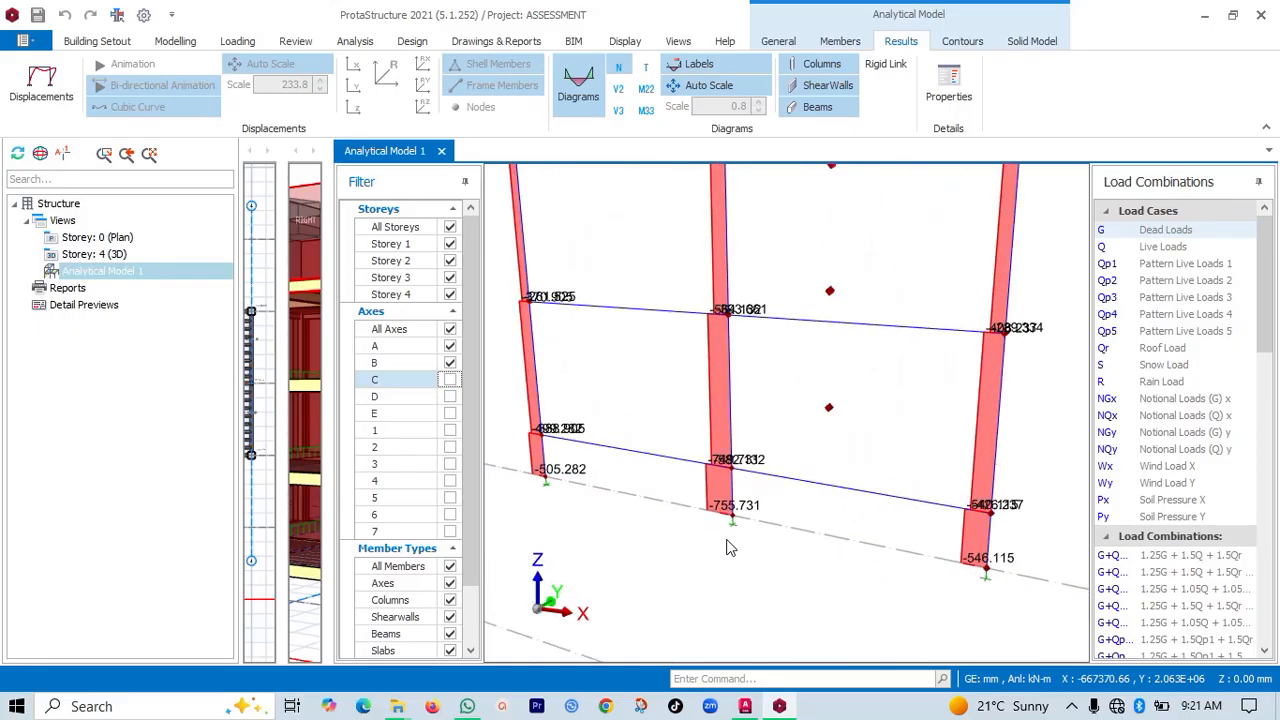
scroll(728, 543, "down", 2)
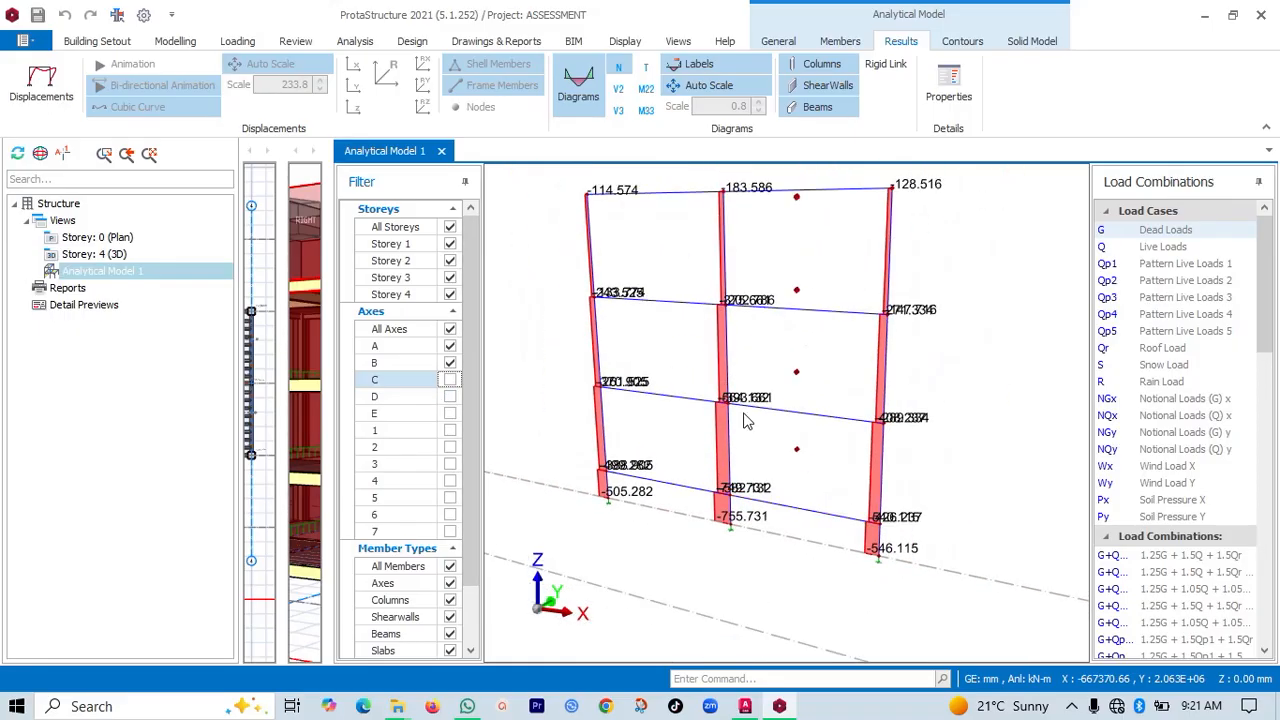
Display the M33 bending moment diagrams and examine the beam and column moments across all storeys of the isolated frame
left_click(646, 112)
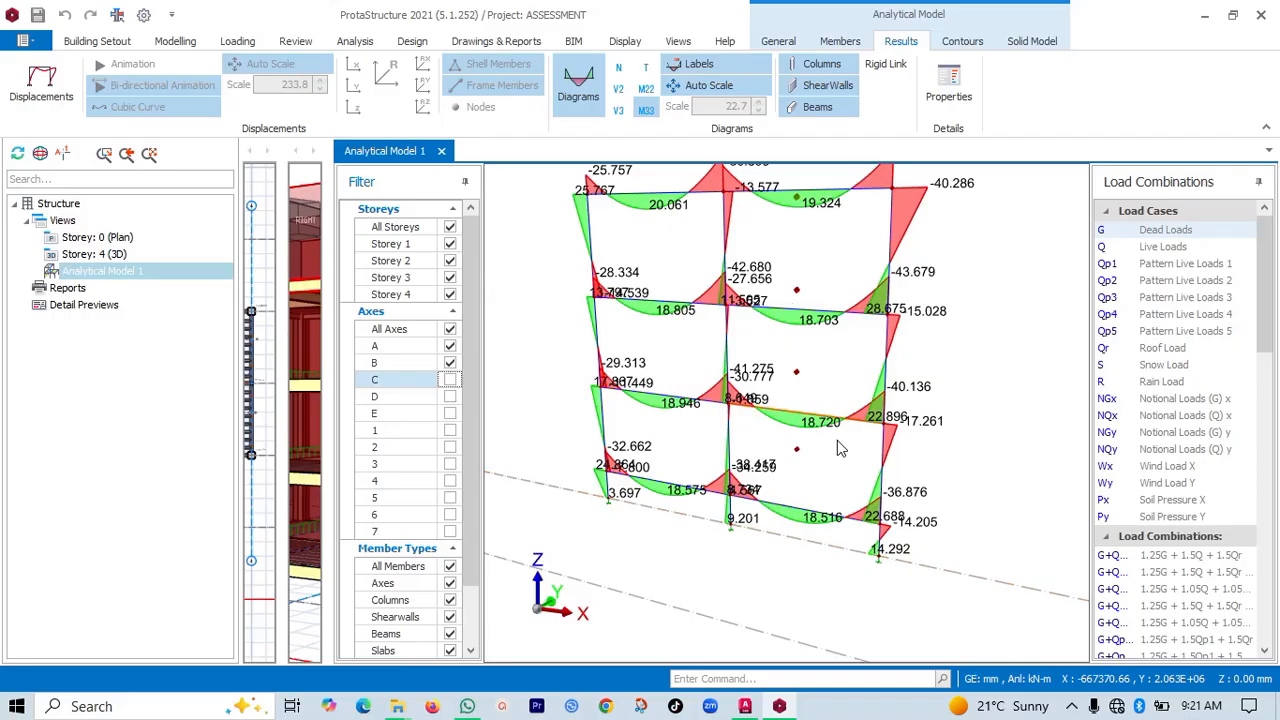
scroll(838, 440, "down", 3)
scroll(840, 424, "up", 5)
scroll(771, 358, "down", 2)
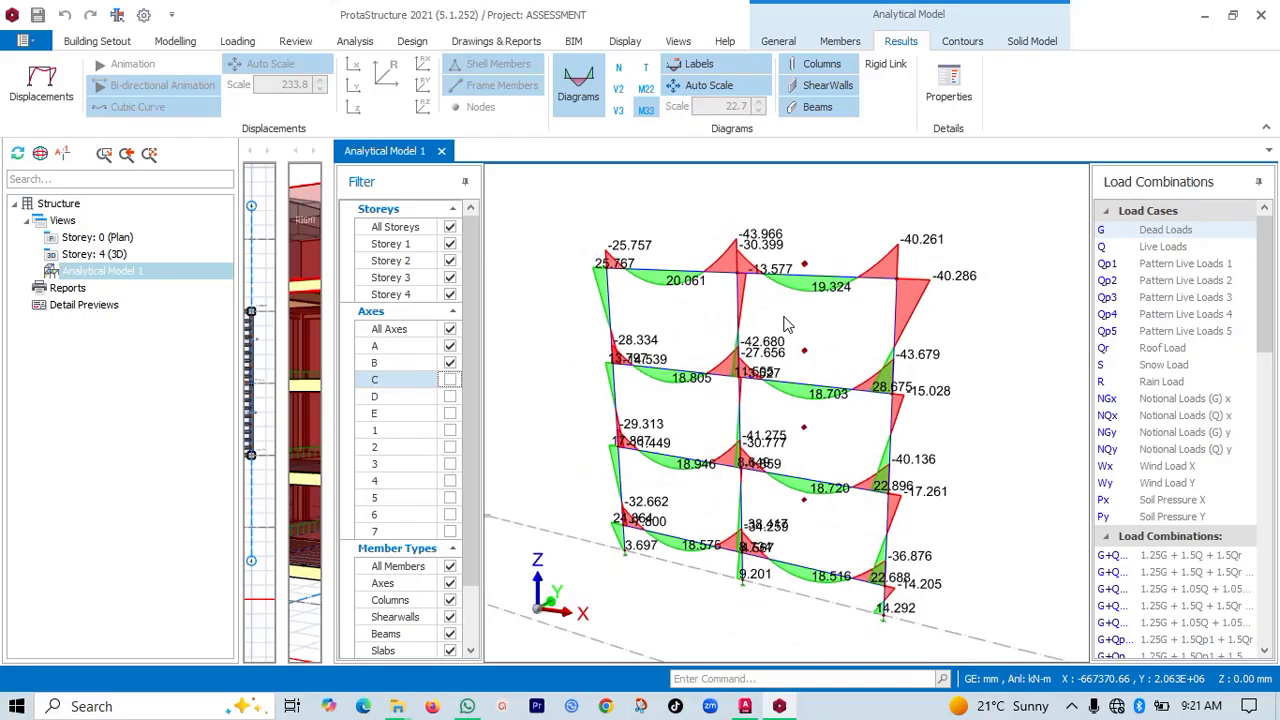
scroll(771, 452, "up", 3)
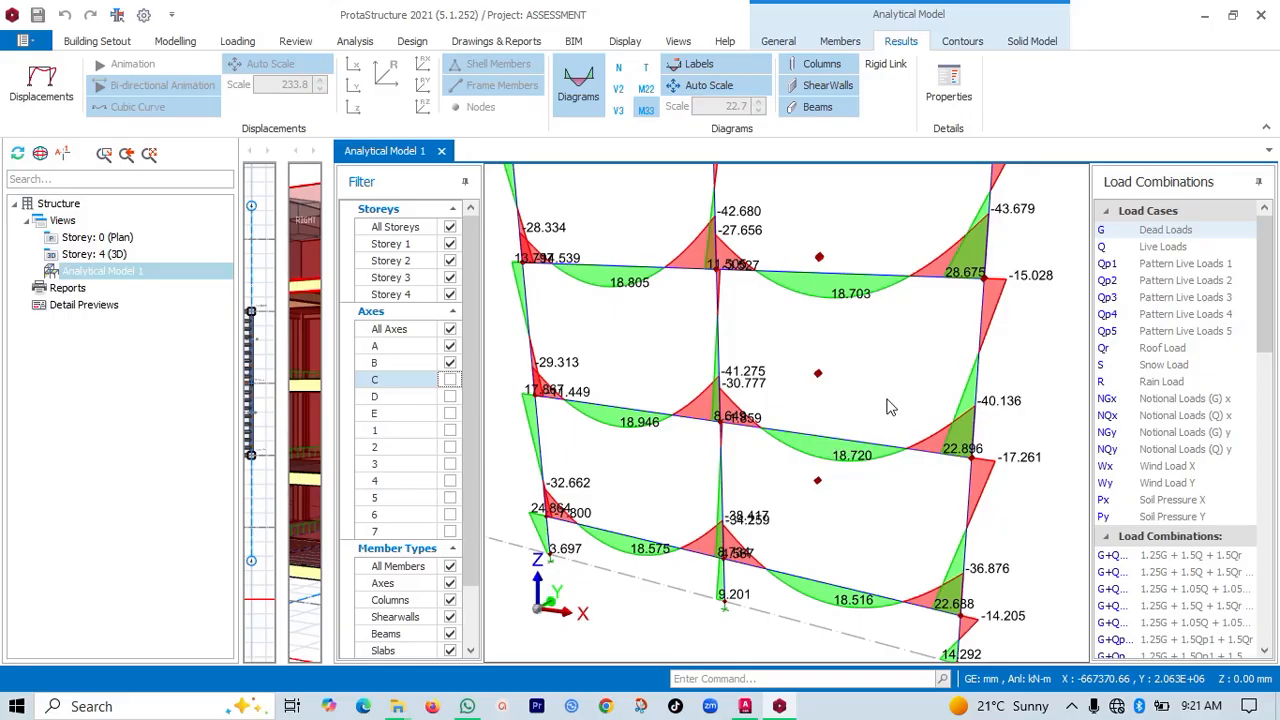
scroll(858, 528, "down", 2)
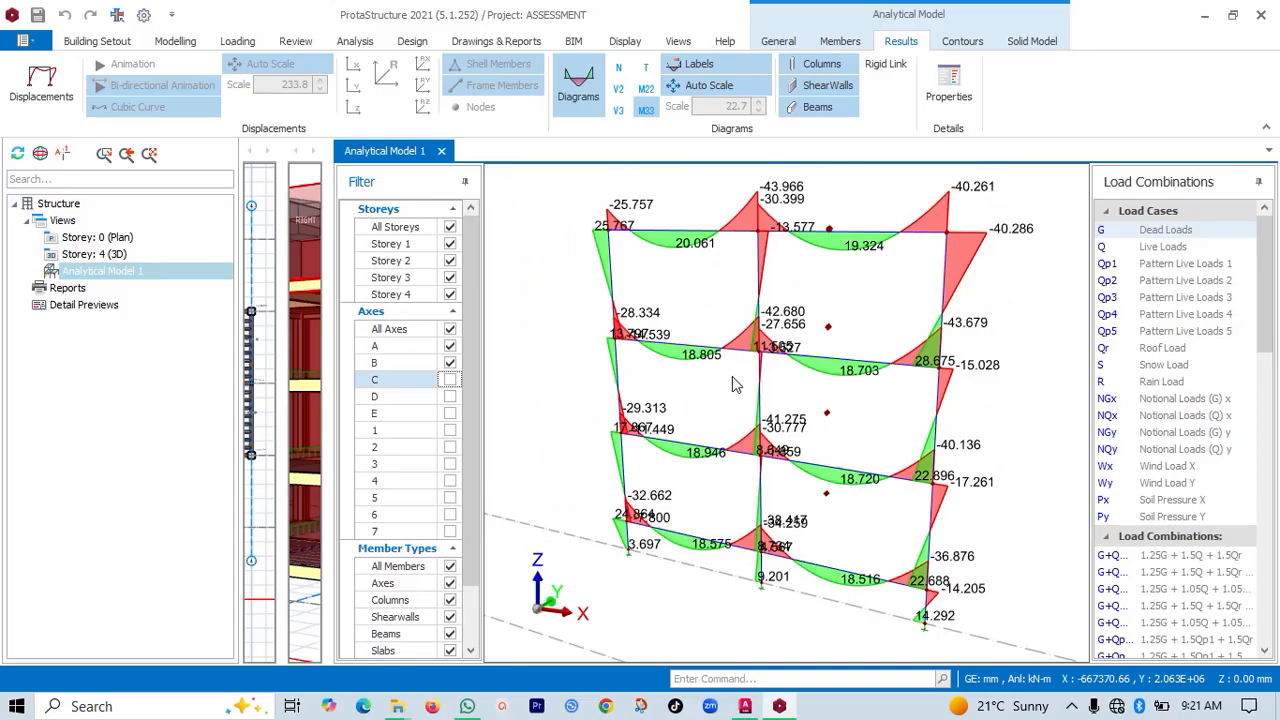
scroll(742, 400, "down", 1)
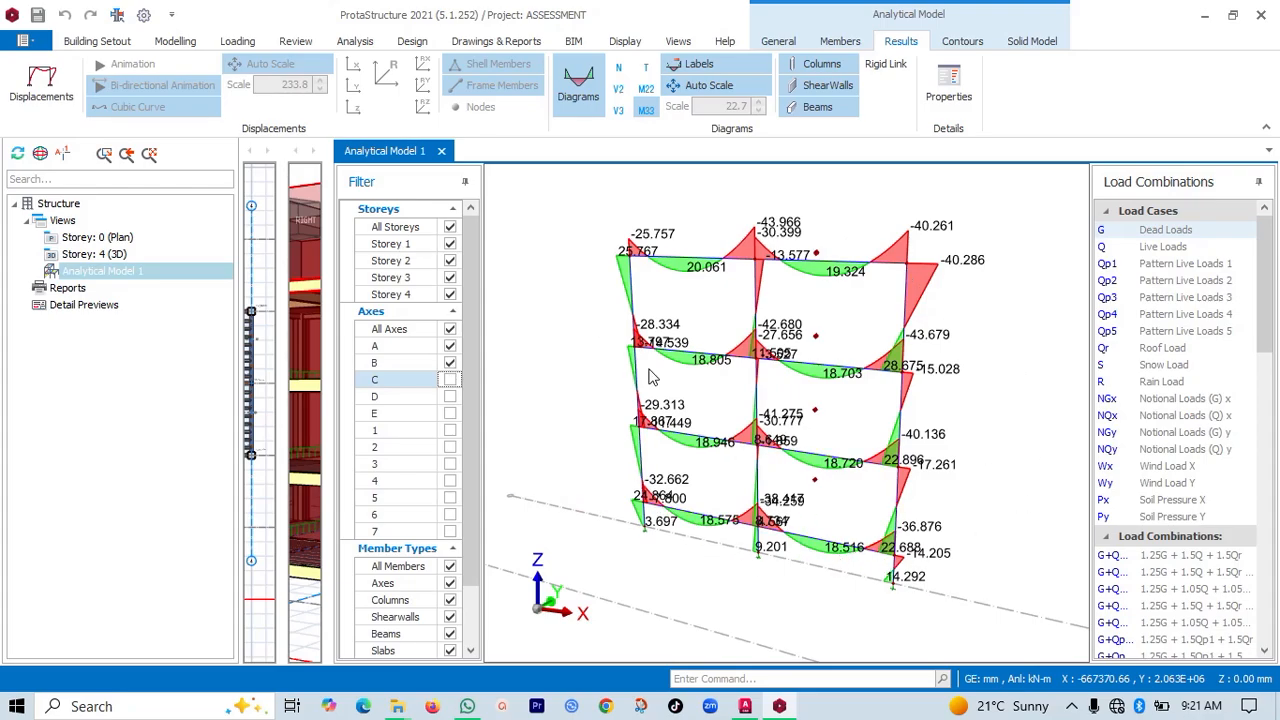
Capture the M33 moment diagrams as a rectangular snip in Snip & Sketch, save it as a JPG on the Desktop and close the snip
left_click(640, 706)
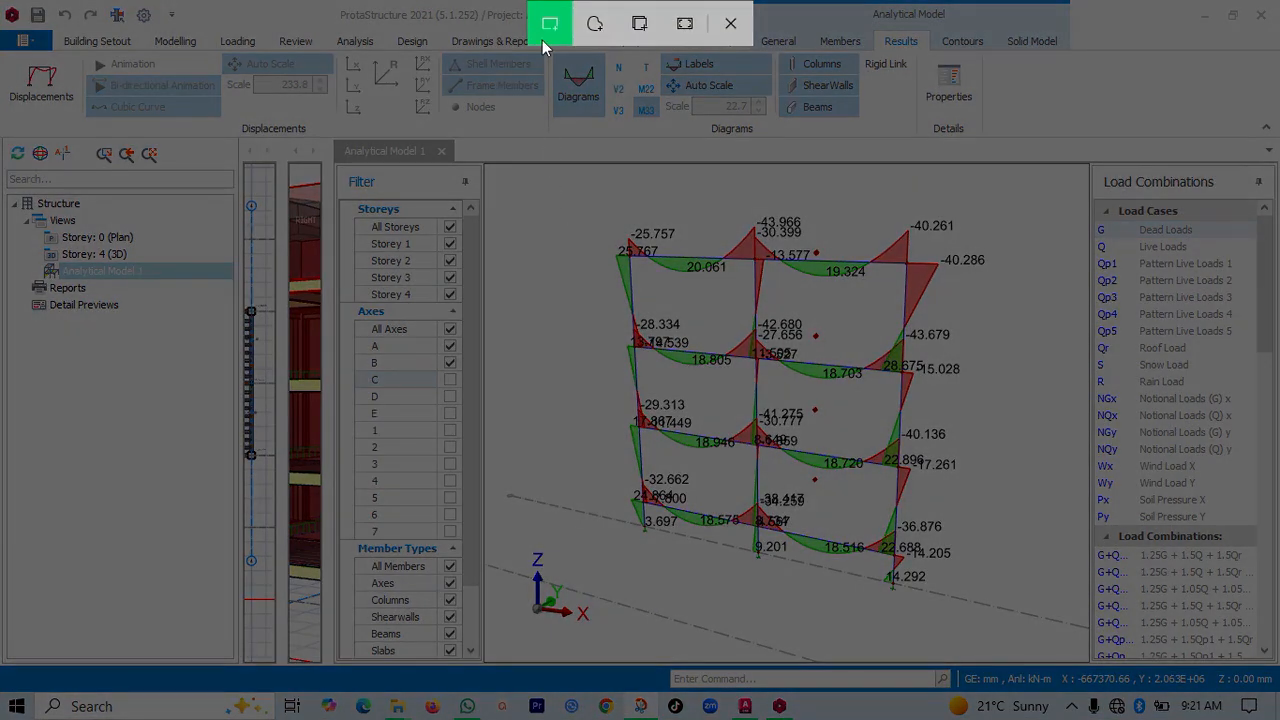
left_click_drag(549, 192, 1063, 593)
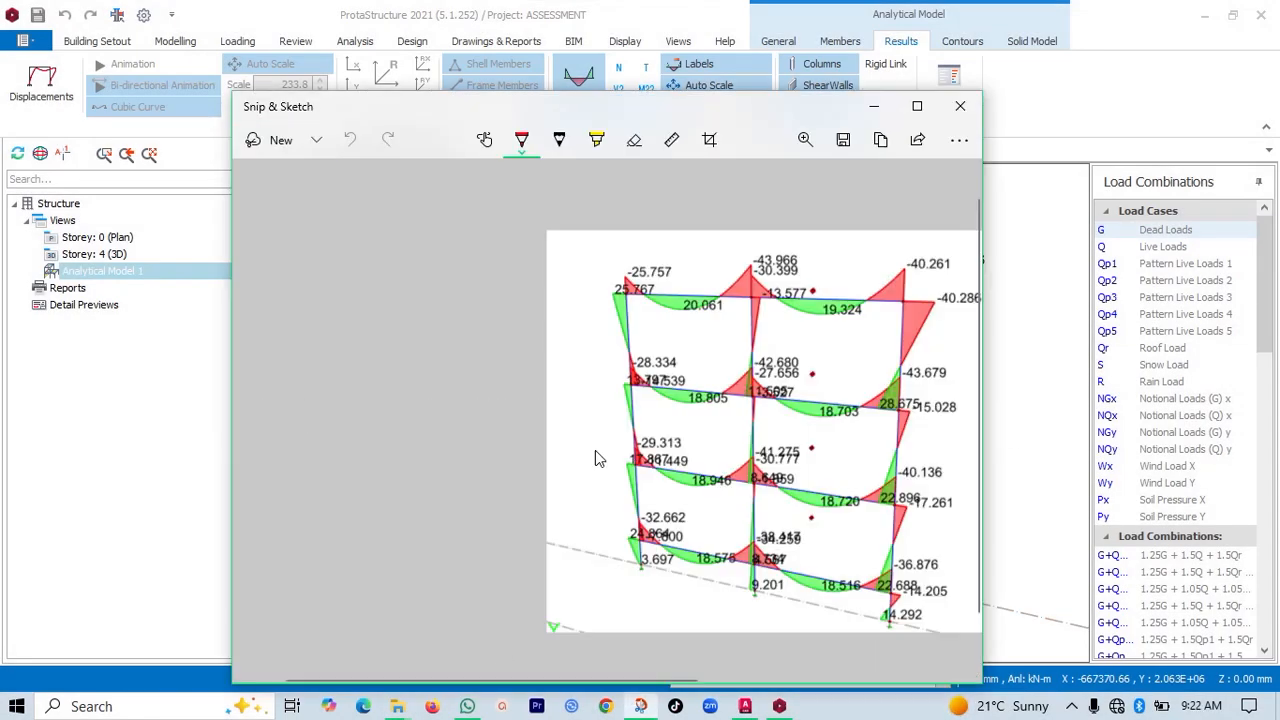
left_click(843, 146)
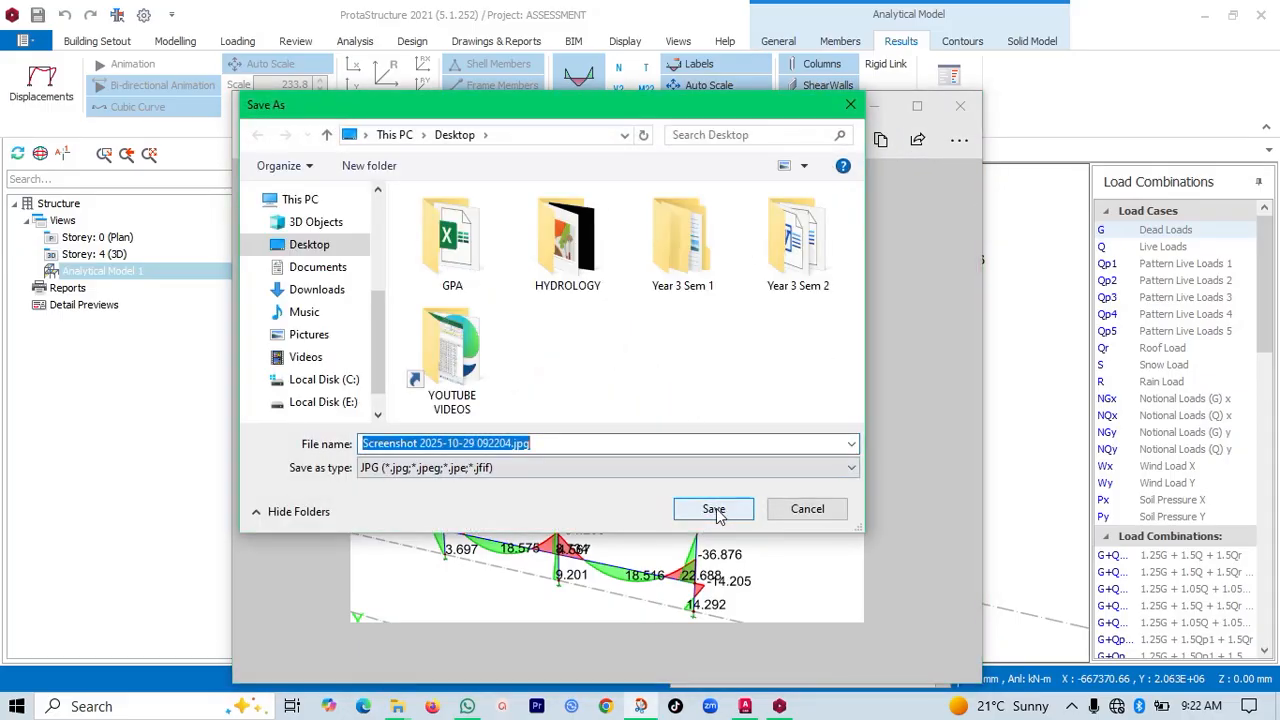
left_click(714, 510)
left_click(960, 106)
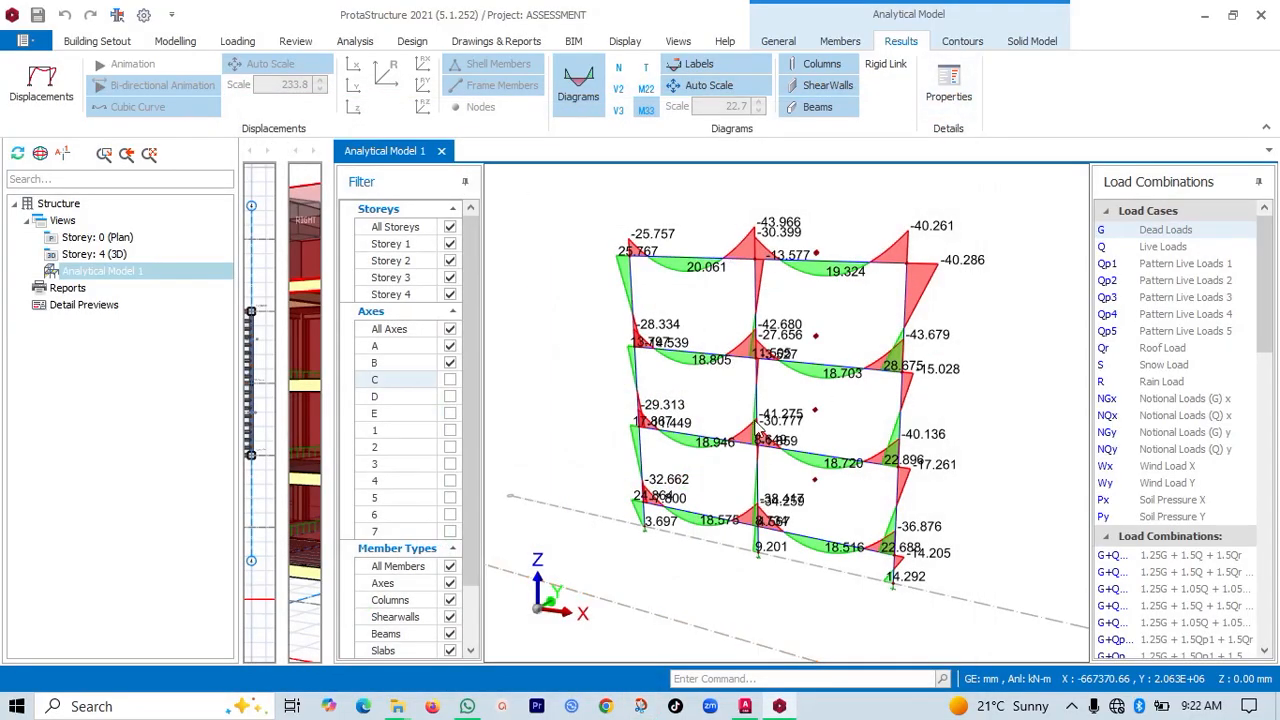
Review the isolated frame's M22 moment and V3 and V2 shear force diagrams, then close the analytical model view
left_click(646, 90)
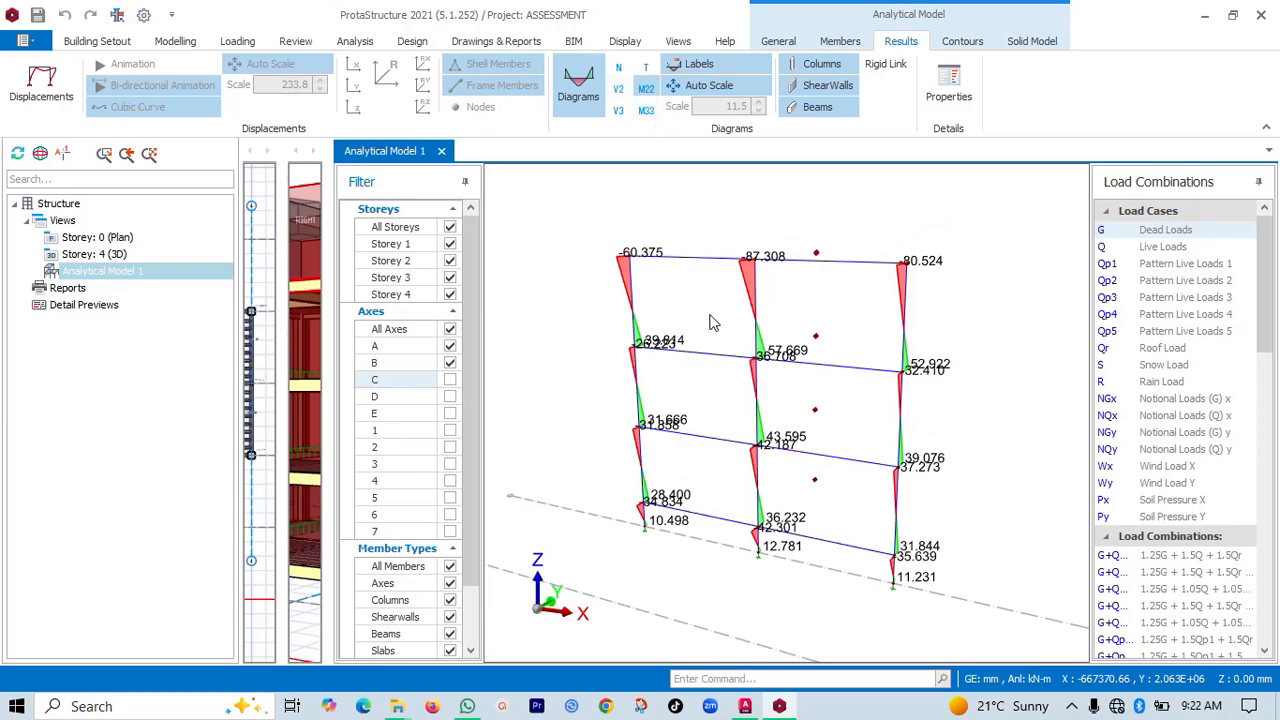
left_click(619, 111)
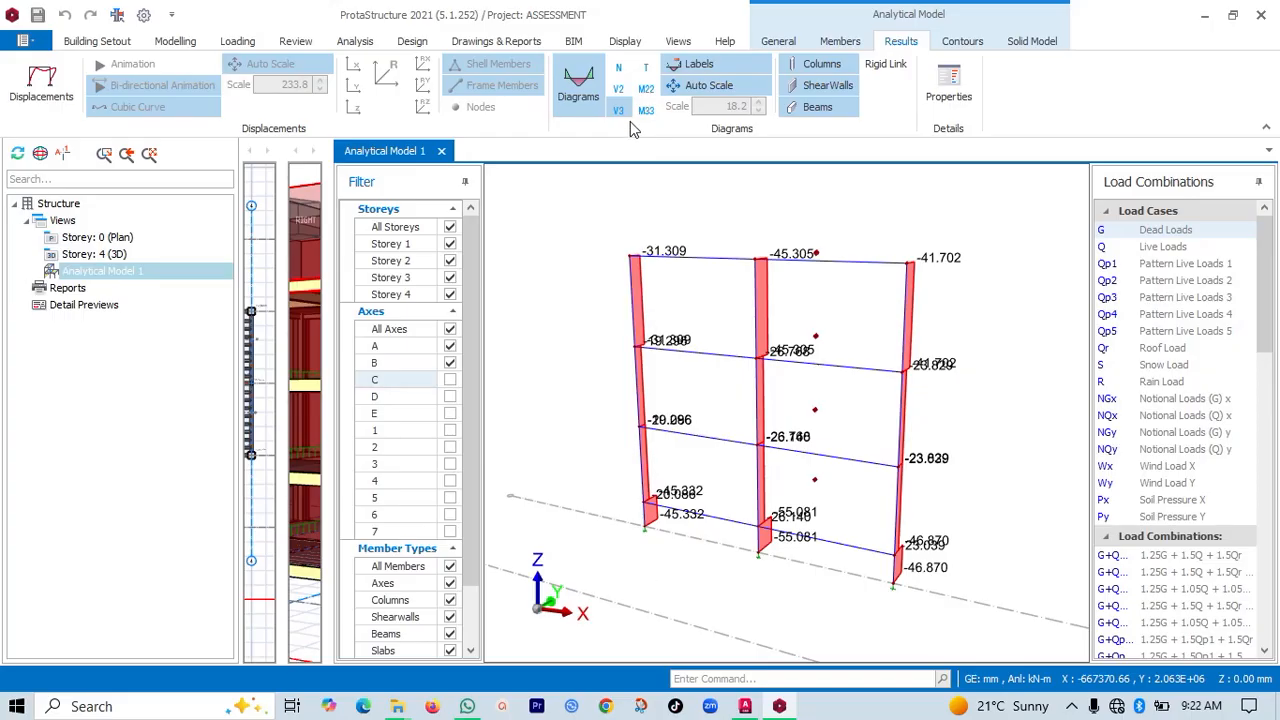
left_click(620, 90)
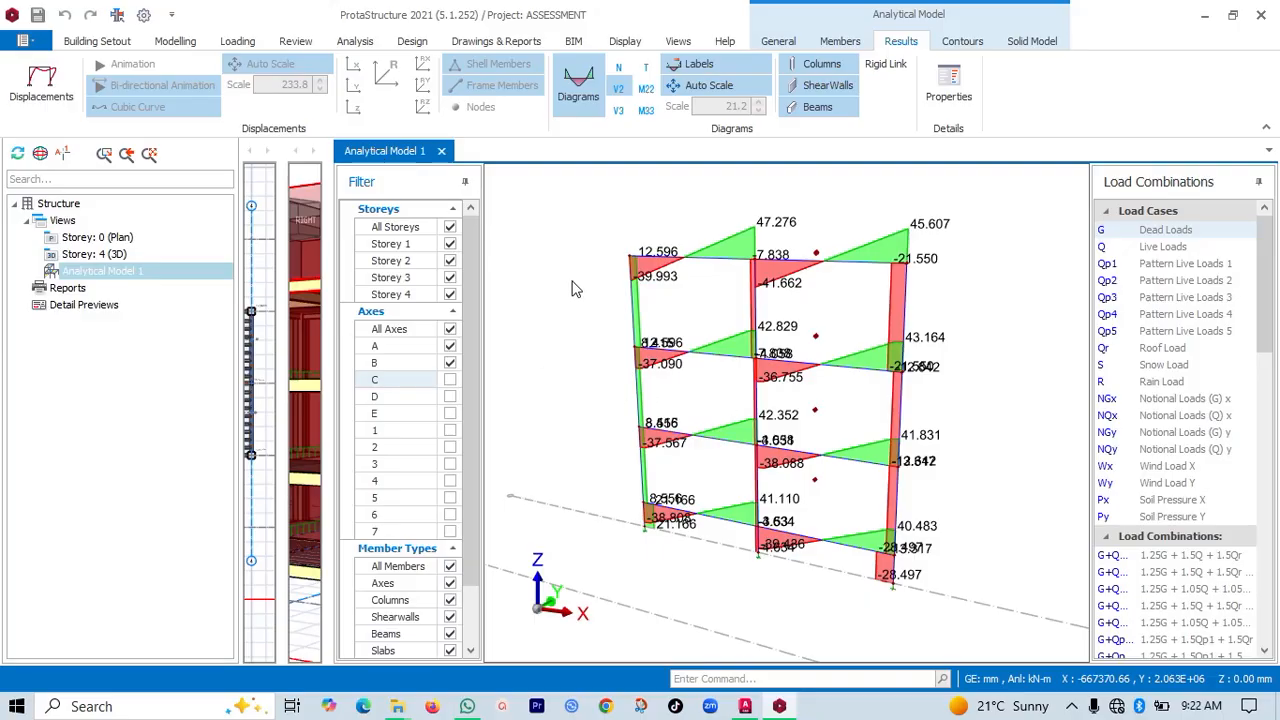
left_click(441, 151)
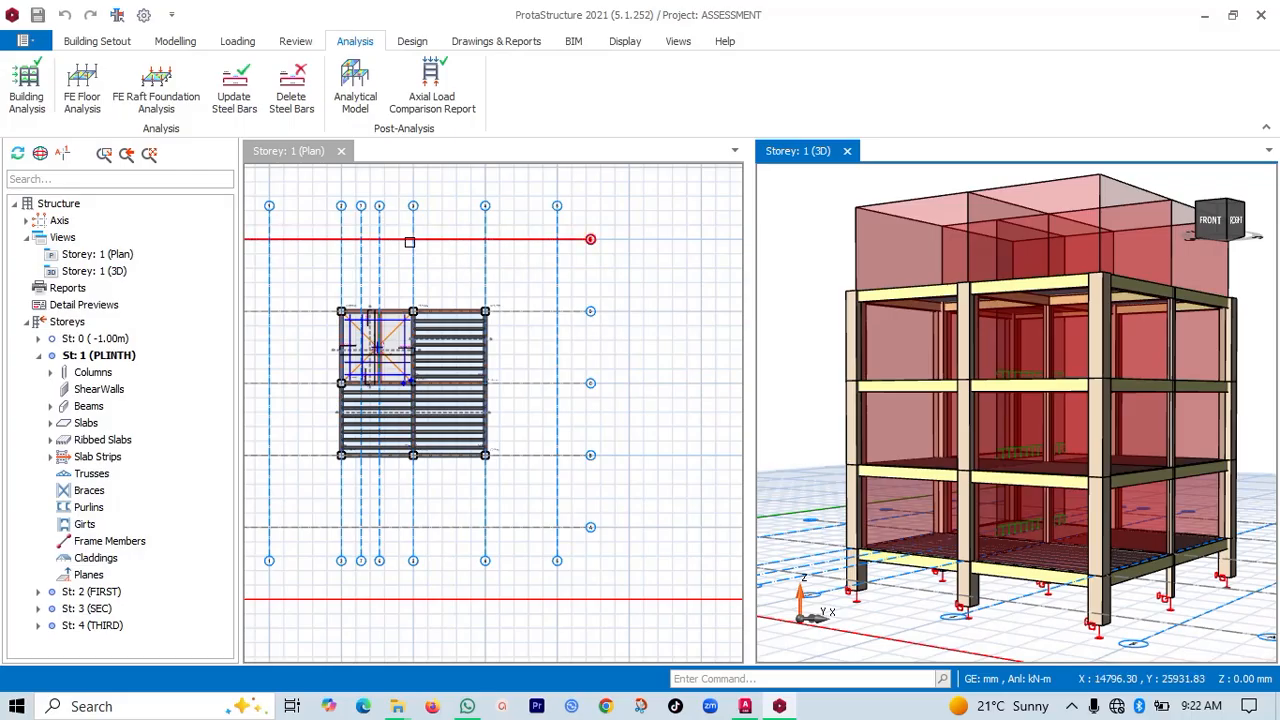
mouse_move(448, 317)
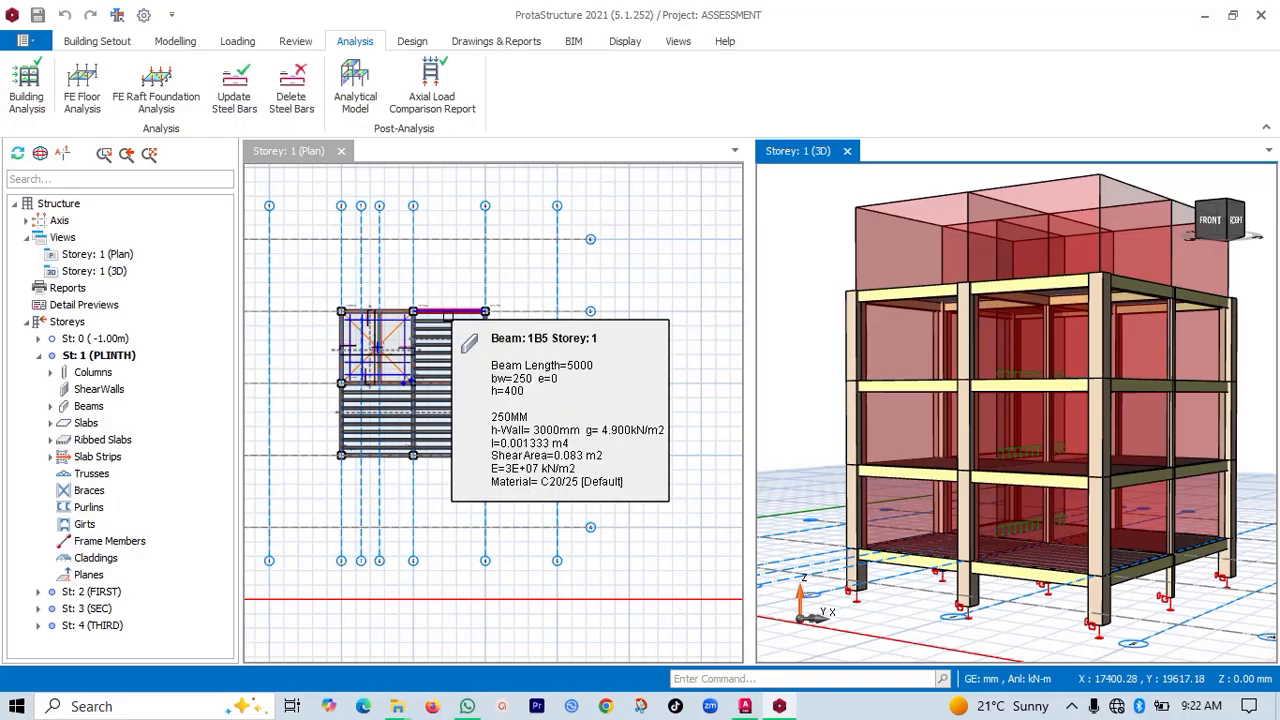